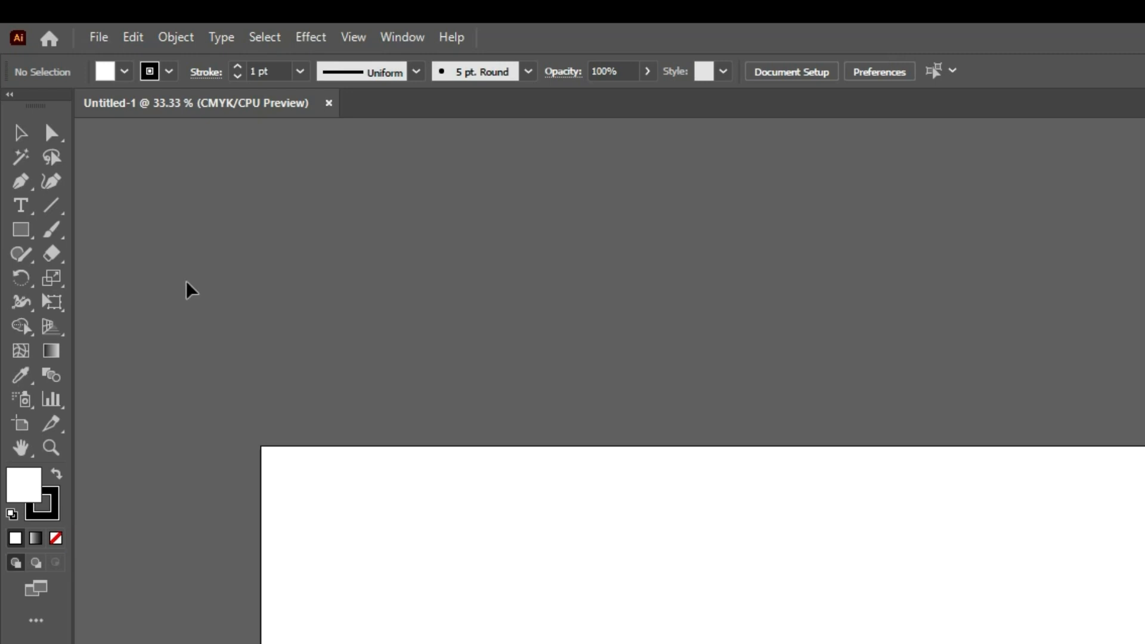
Draw a rectangle 36 in wide and 0.9 in high and place it near the artboard's upper edge.
{"action": "left_click", "coordinate": [21, 231]}
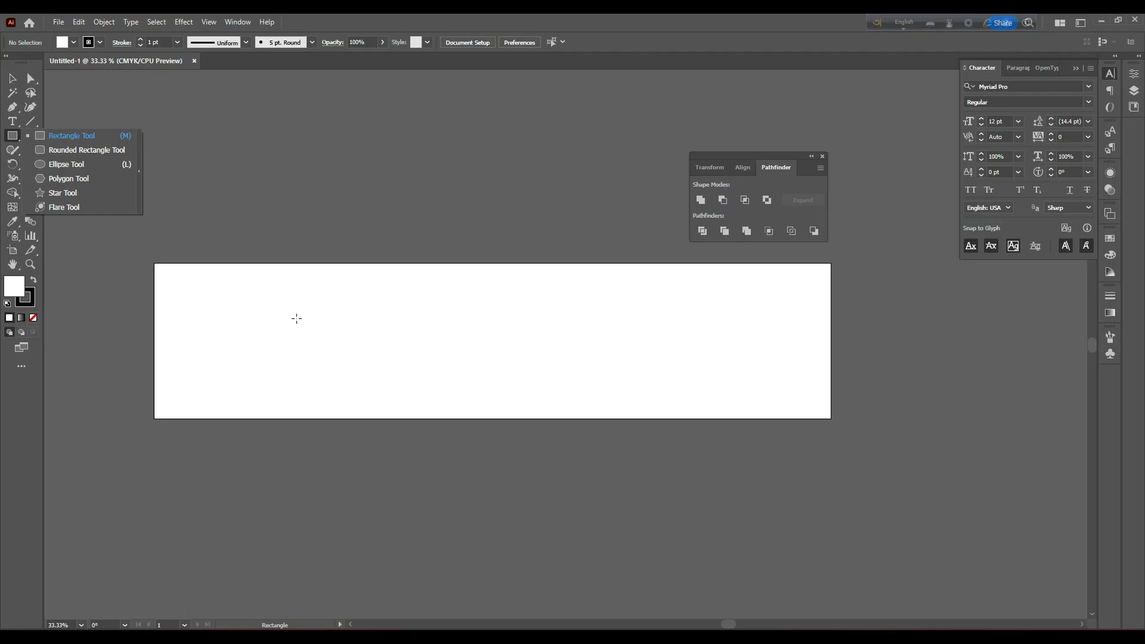
{"action": "left_click", "coordinate": [497, 540]}
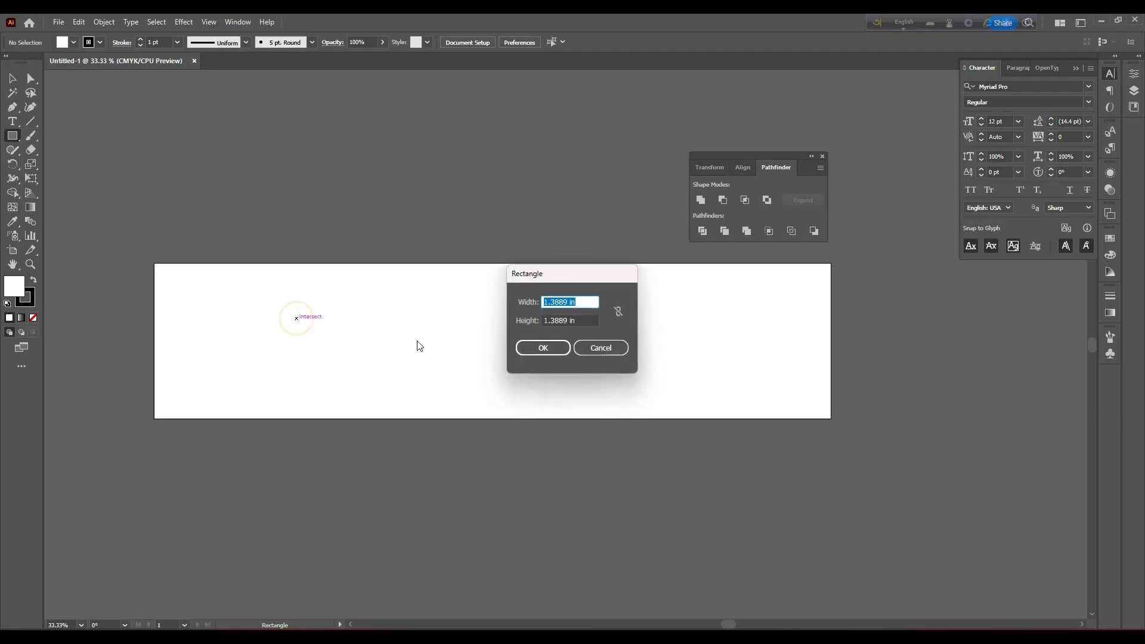
{"action": "left_click_drag", "start_coordinate": [561, 280], "coordinate": [421, 285]}
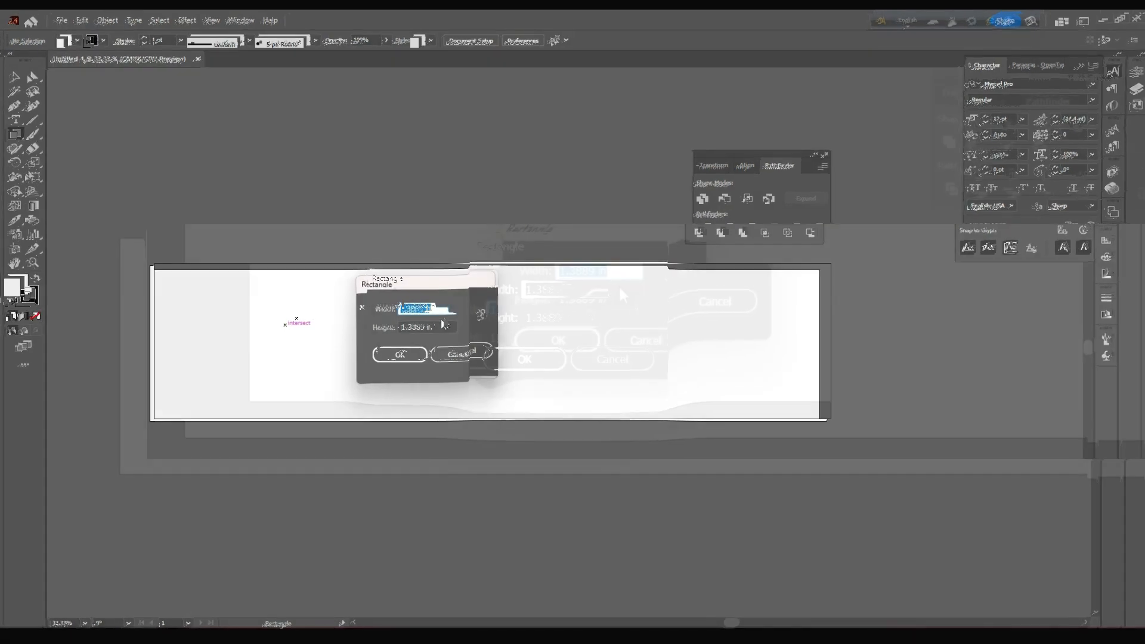
{"action": "type", "text": "36"}
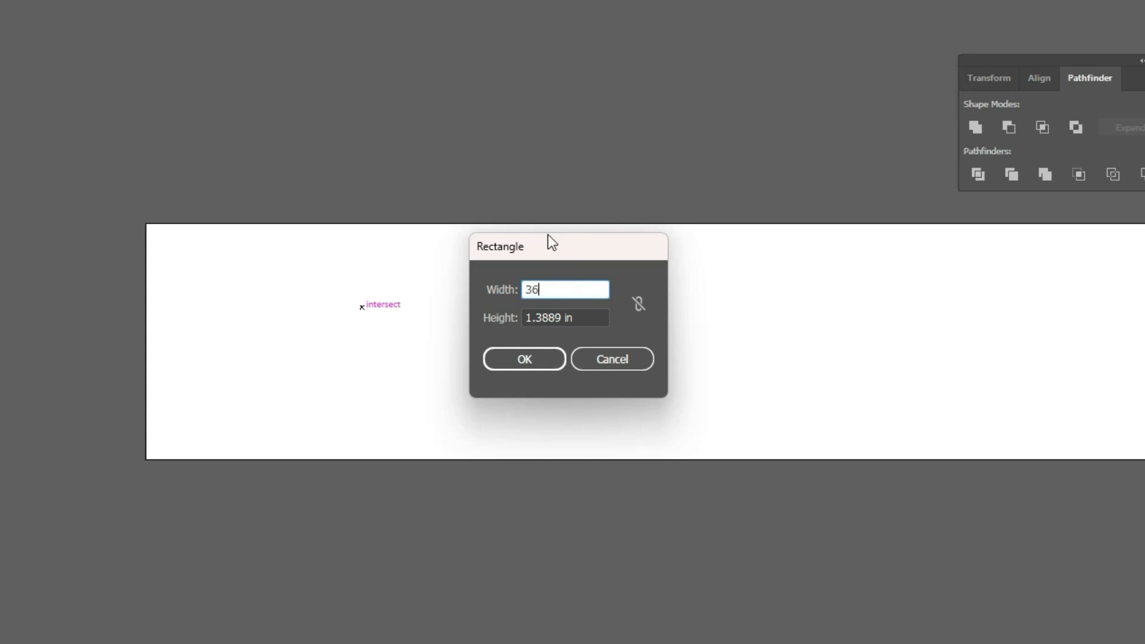
{"action": "left_click_drag", "start_coordinate": [544, 247], "coordinate": [550, 270]}
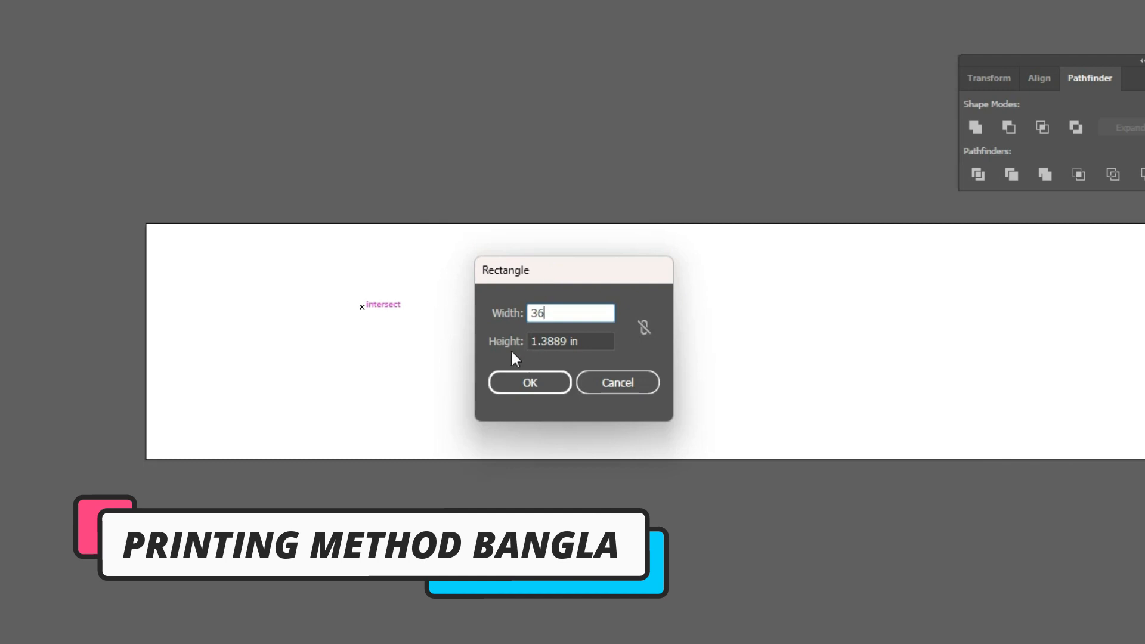
{"action": "type", "text": "6"}
{"action": "key", "text": "Tab"}
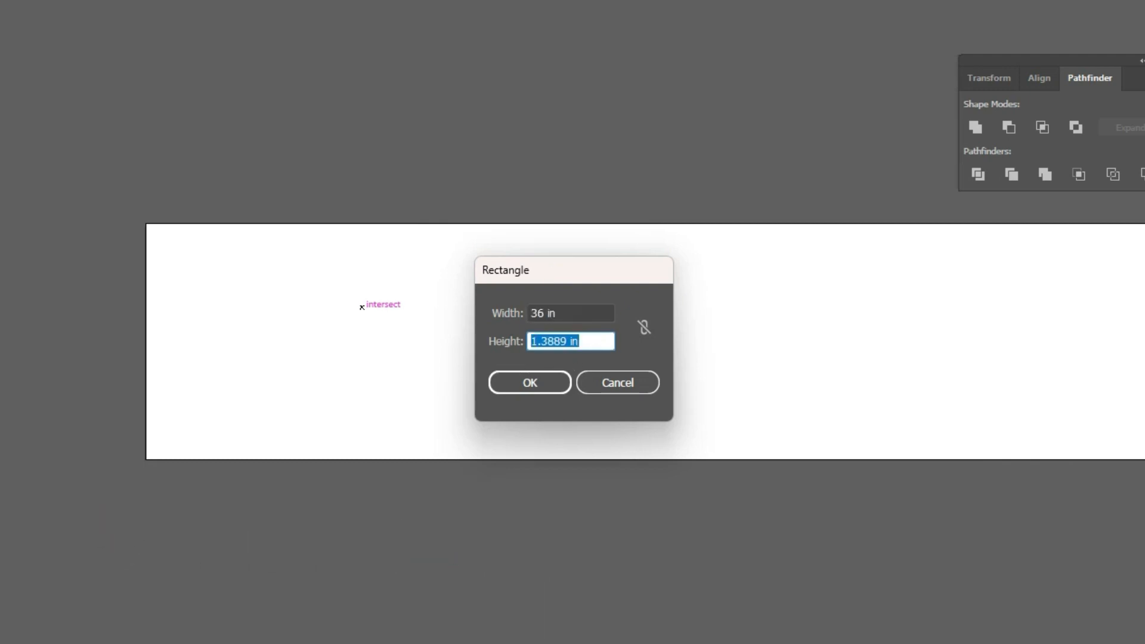
{"action": "type", "text": ".9"}
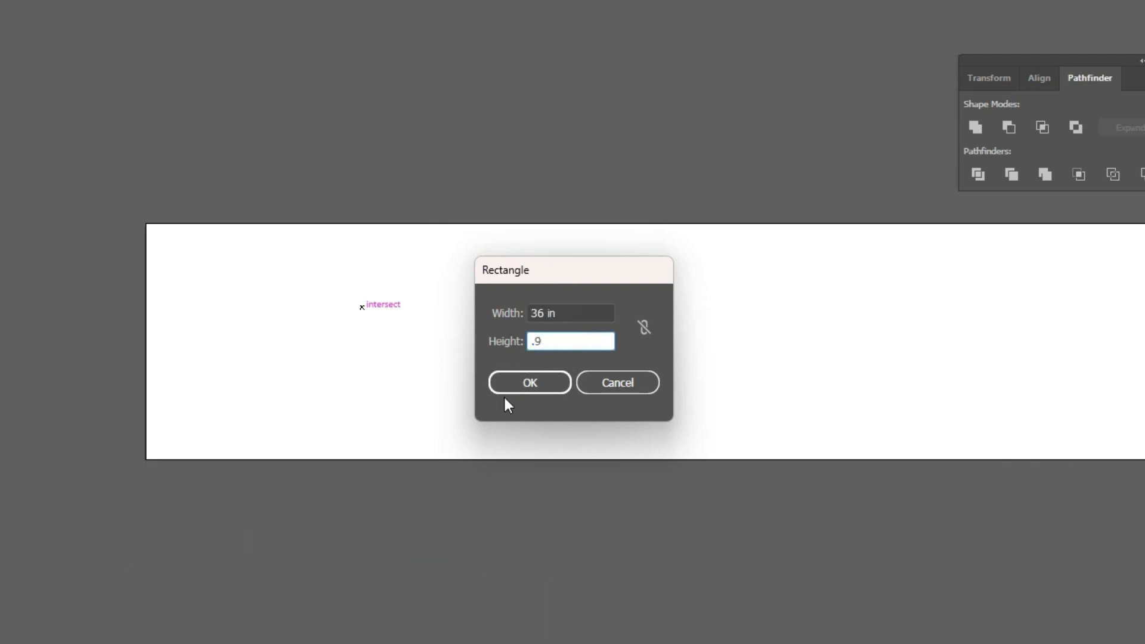
{"action": "left_click_drag", "start_coordinate": [575, 274], "coordinate": [605, 253]}
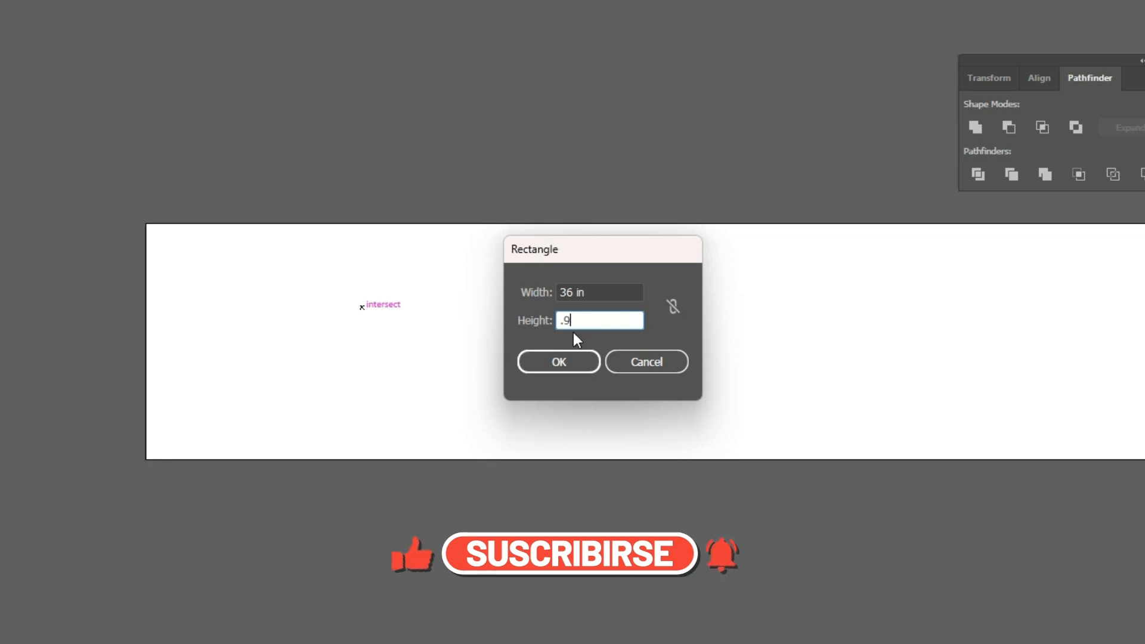
{"action": "left_click_drag", "start_coordinate": [572, 248], "coordinate": [484, 263]}
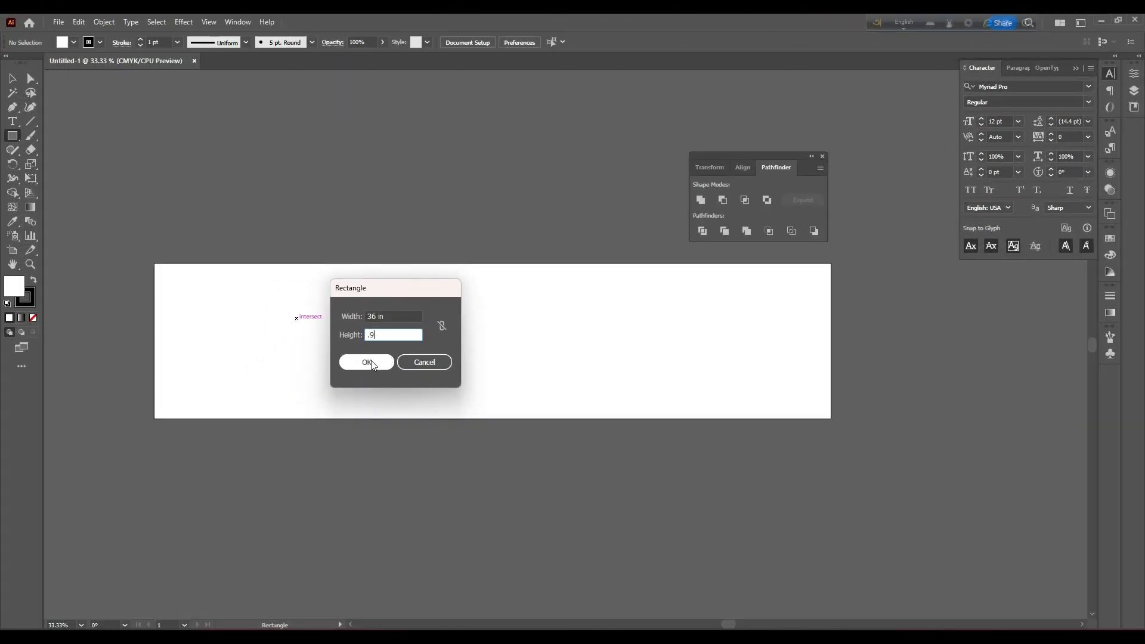
{"action": "left_click", "coordinate": [370, 363]}
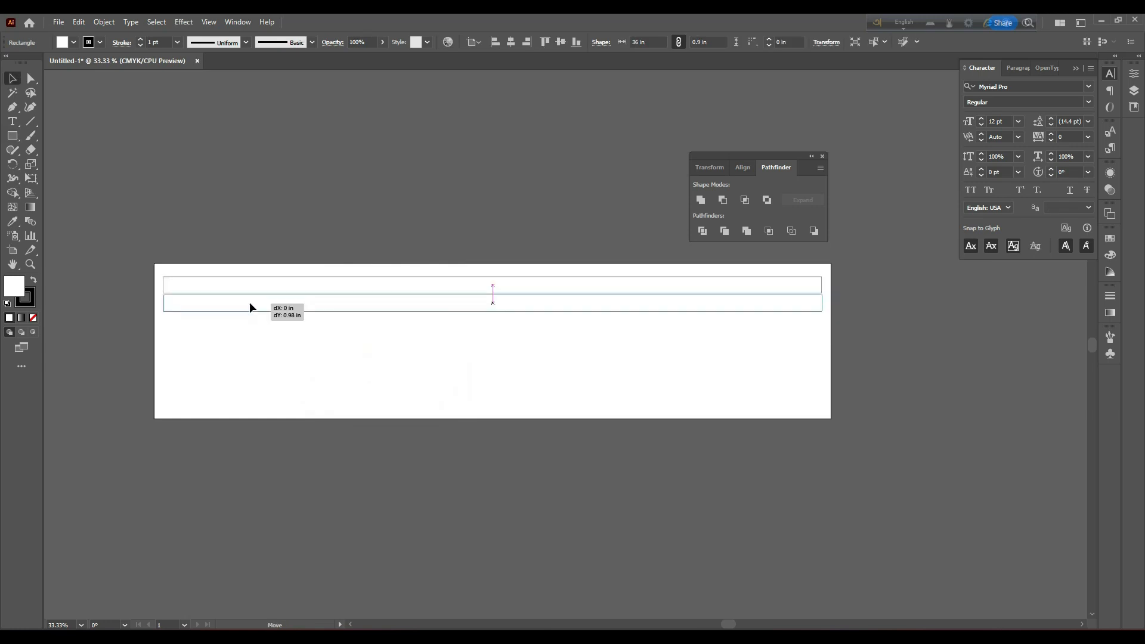
{"action": "left_click_drag", "start_coordinate": [250, 302], "coordinate": [250, 288]}
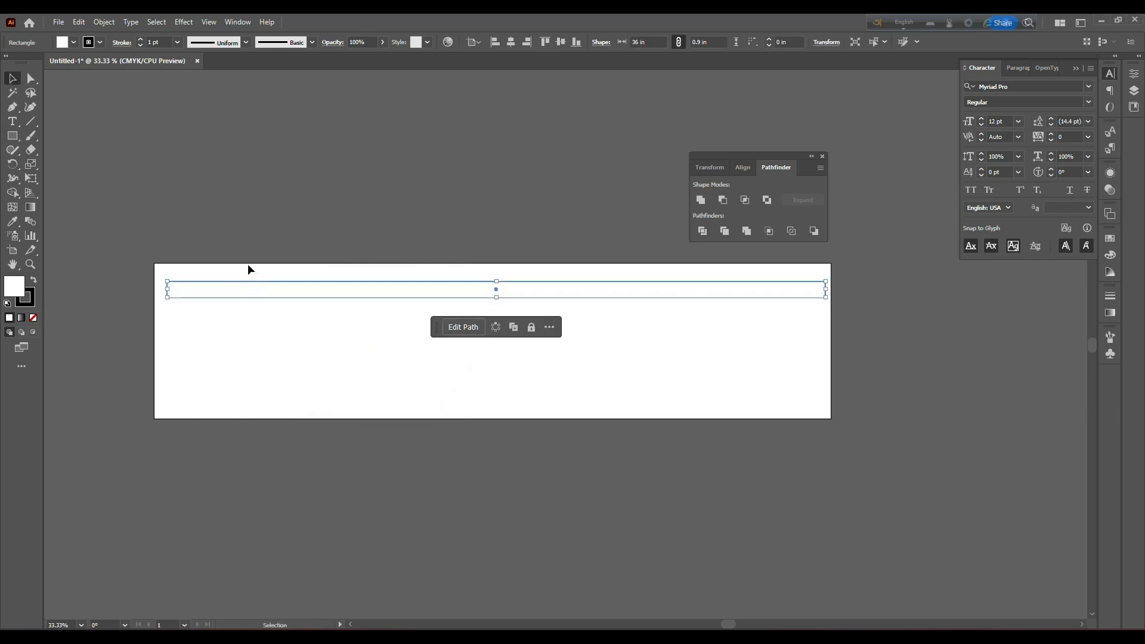
Remove the rectangle's stroke, fill it with green and move it closer to the artboard's upper edge.
{"action": "left_click", "coordinate": [95, 43]}
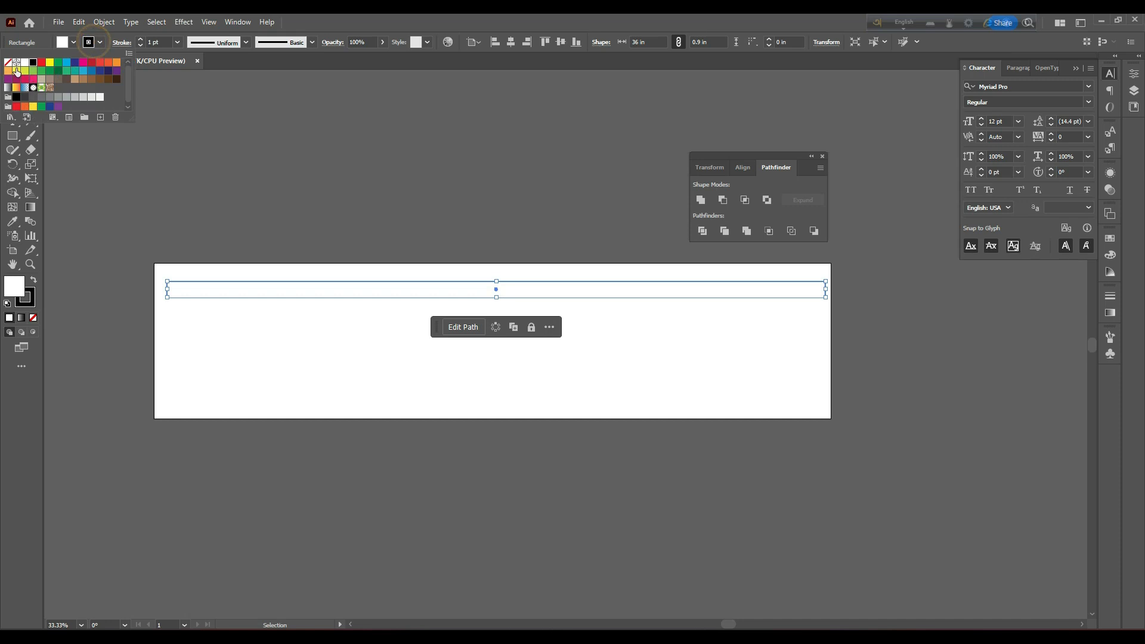
{"action": "left_click", "coordinate": [8, 62]}
{"action": "left_click", "coordinate": [73, 44]}
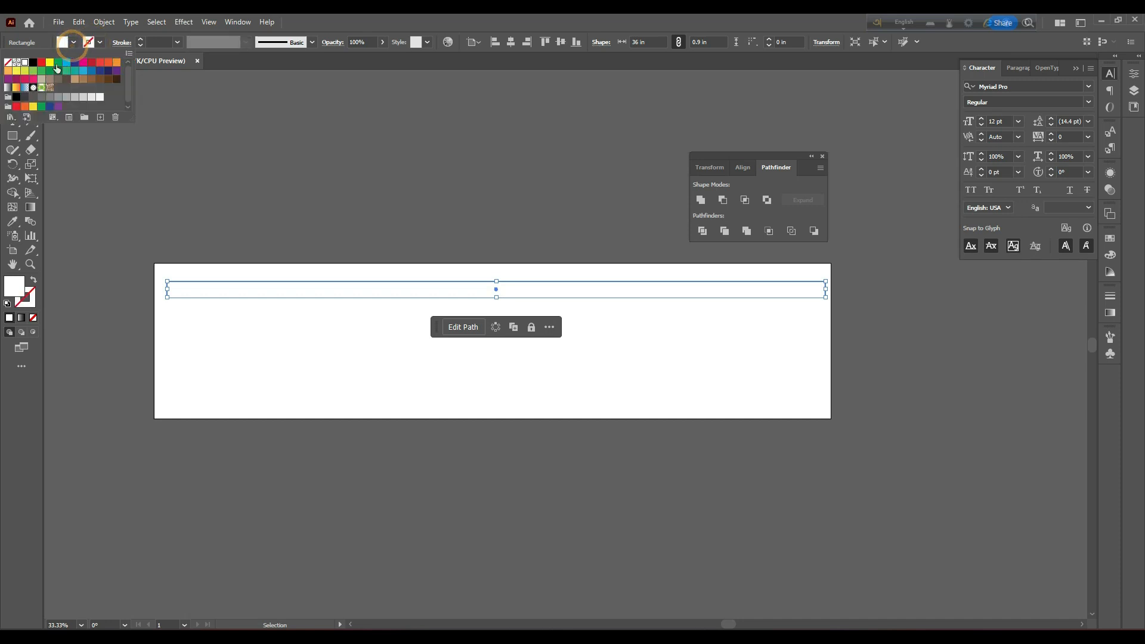
{"action": "left_click", "coordinate": [58, 62]}
{"action": "left_click", "coordinate": [253, 176]}
{"action": "mouse_move", "coordinate": [294, 298]}
{"action": "left_mouse_down"}
{"action": "mouse_move", "coordinate": [294, 328]}
{"action": "mouse_move", "coordinate": [289, 284]}
{"action": "left_mouse_up"}
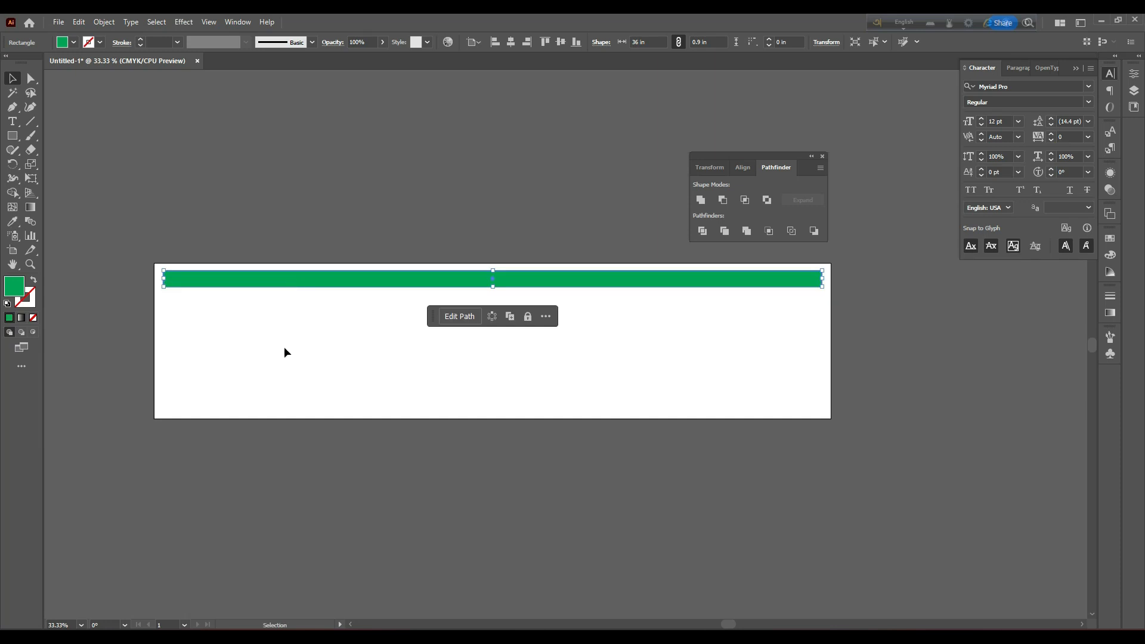
Duplicate the green rectangle, placing the copy slightly below and to the right of the original.
{"action": "scroll", "coordinate": [243, 325], "scroll_direction": "up", "scroll_amount": 2}
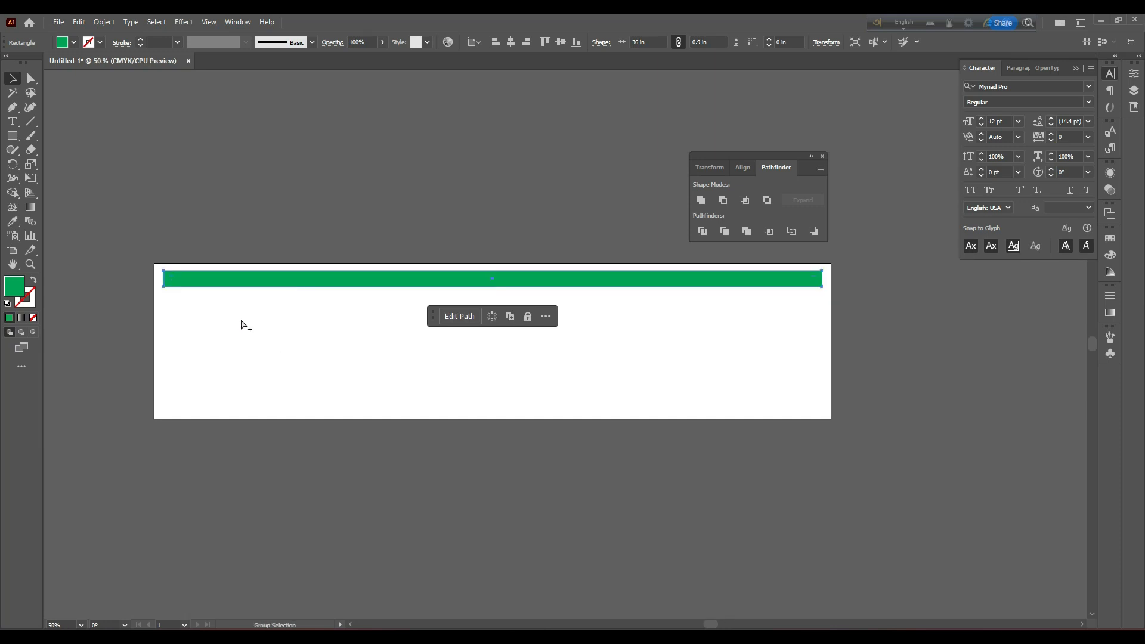
{"action": "scroll", "coordinate": [269, 327], "scroll_direction": "down", "scroll_amount": 1}
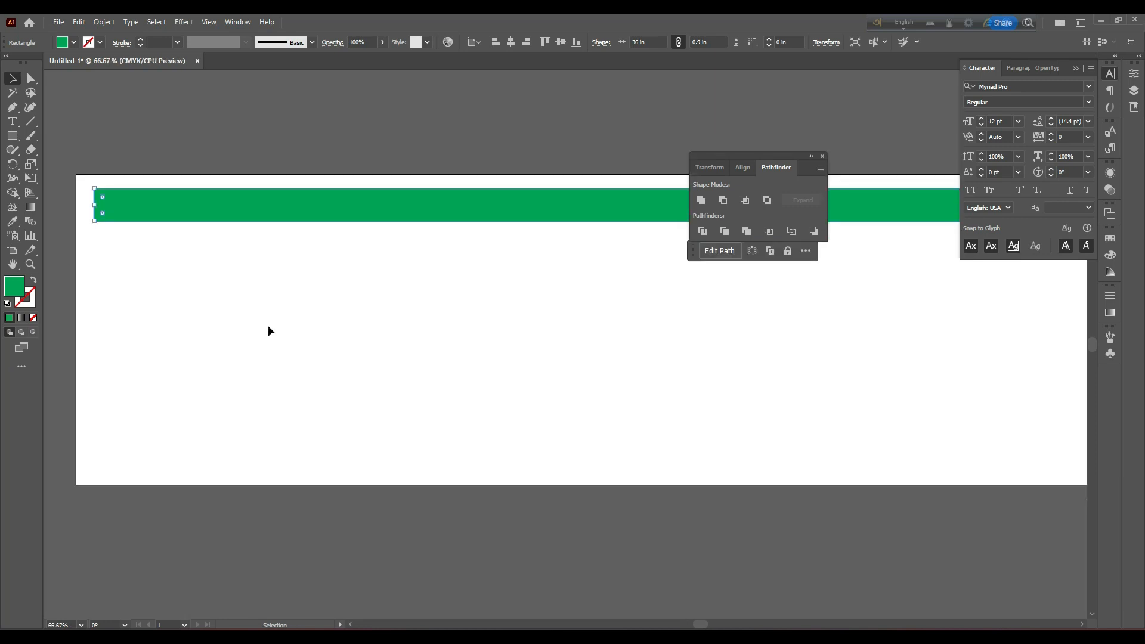
{"action": "scroll", "coordinate": [269, 327], "scroll_direction": "up", "scroll_amount": 3}
{"action": "left_click", "coordinate": [252, 295]}
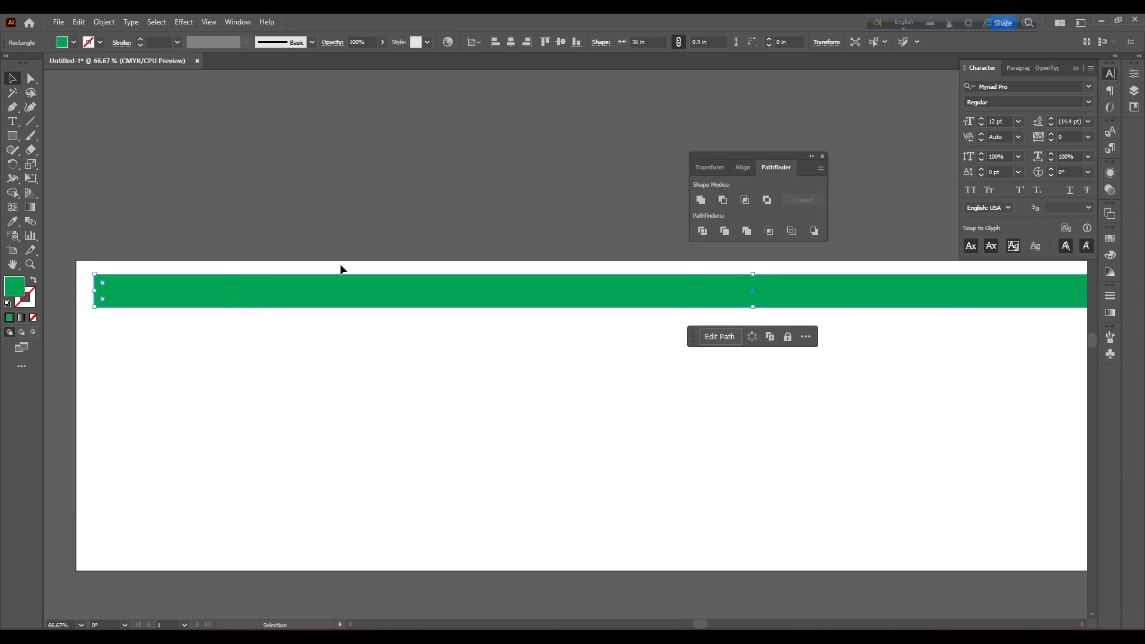
{"action": "left_click", "coordinate": [219, 292]}
{"action": "scroll", "coordinate": [249, 281], "scroll_direction": "up", "scroll_amount": 2}
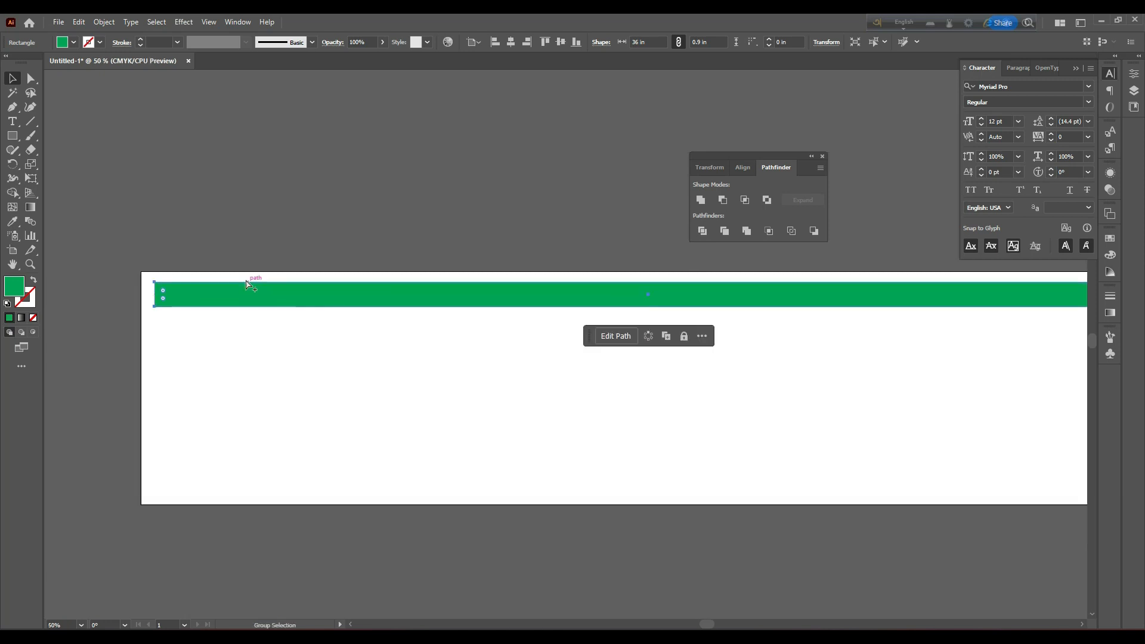
{"action": "scroll", "coordinate": [247, 290], "scroll_direction": "up", "scroll_amount": 1}
{"action": "scroll", "coordinate": [271, 320], "scroll_direction": "left", "scroll_amount": 2}
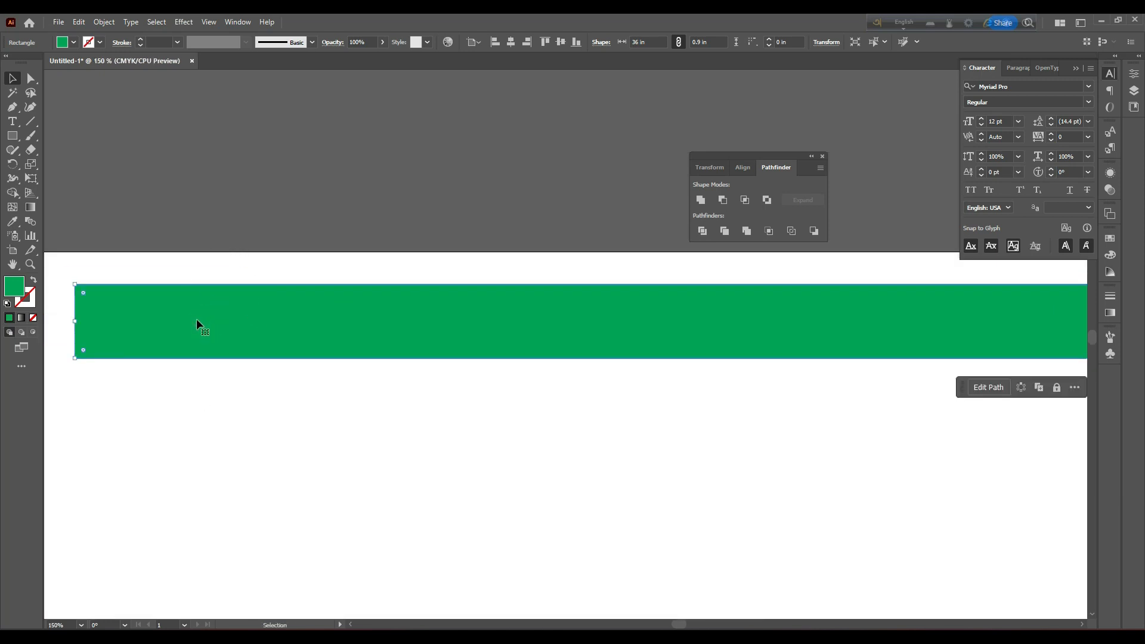
{"action": "left_click", "coordinate": [223, 293]}
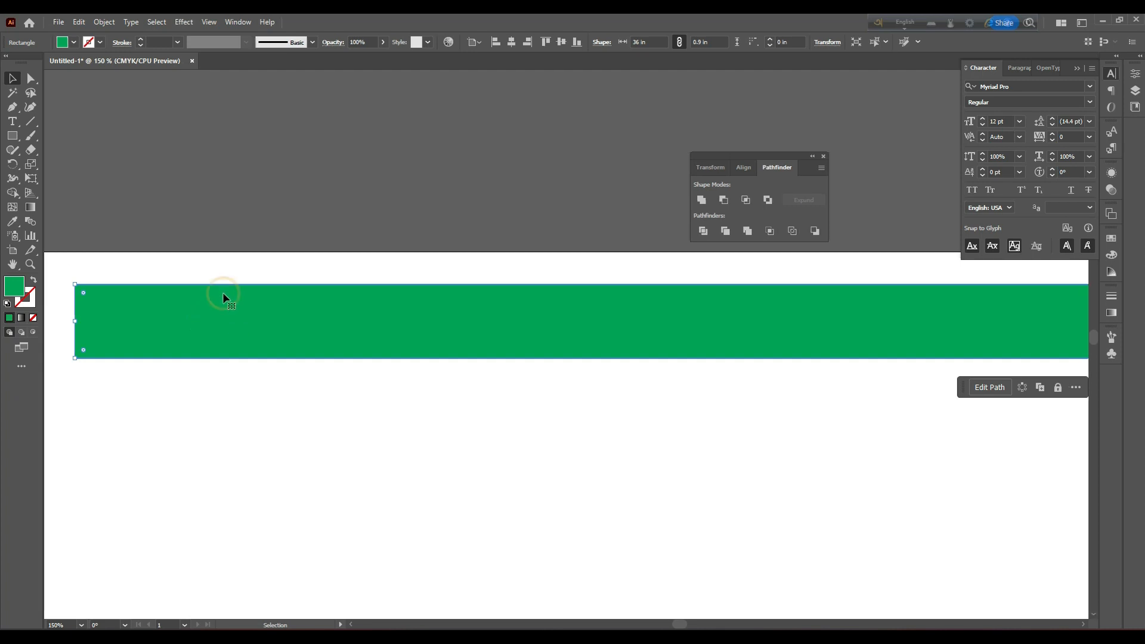
{"action": "key", "text": "v"}
{"action": "left_click_drag", "start_coordinate": [223, 292], "coordinate": [235, 318]}
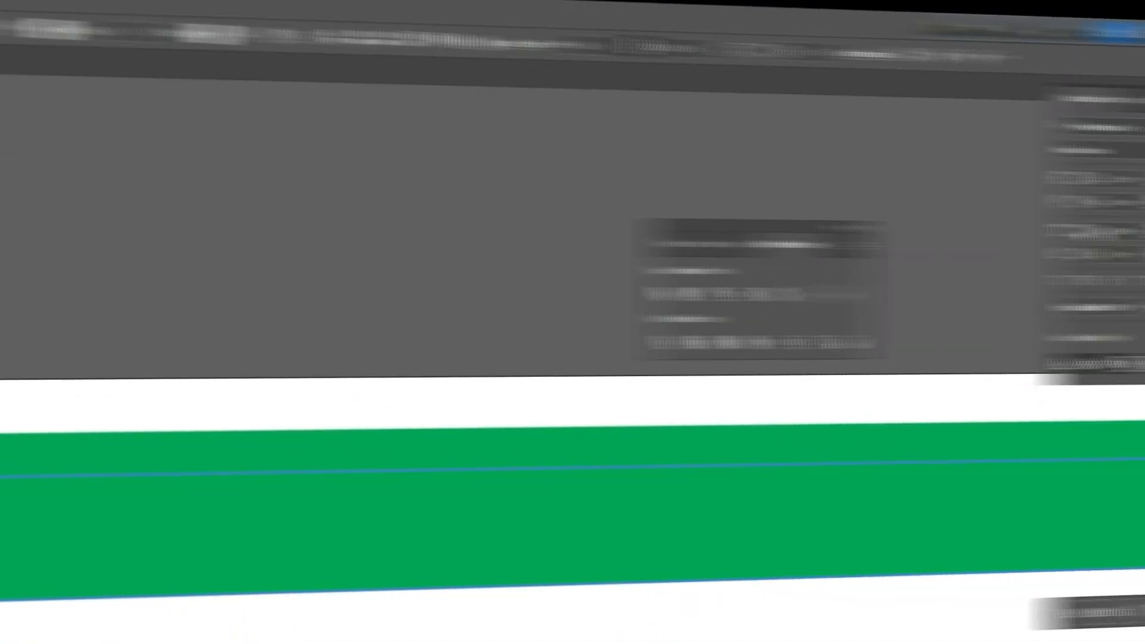
Set the height of the copied rectangle to 0.55 in.
{"action": "left_click", "coordinate": [531, 328]}
{"action": "left_click", "coordinate": [1131, 109]}
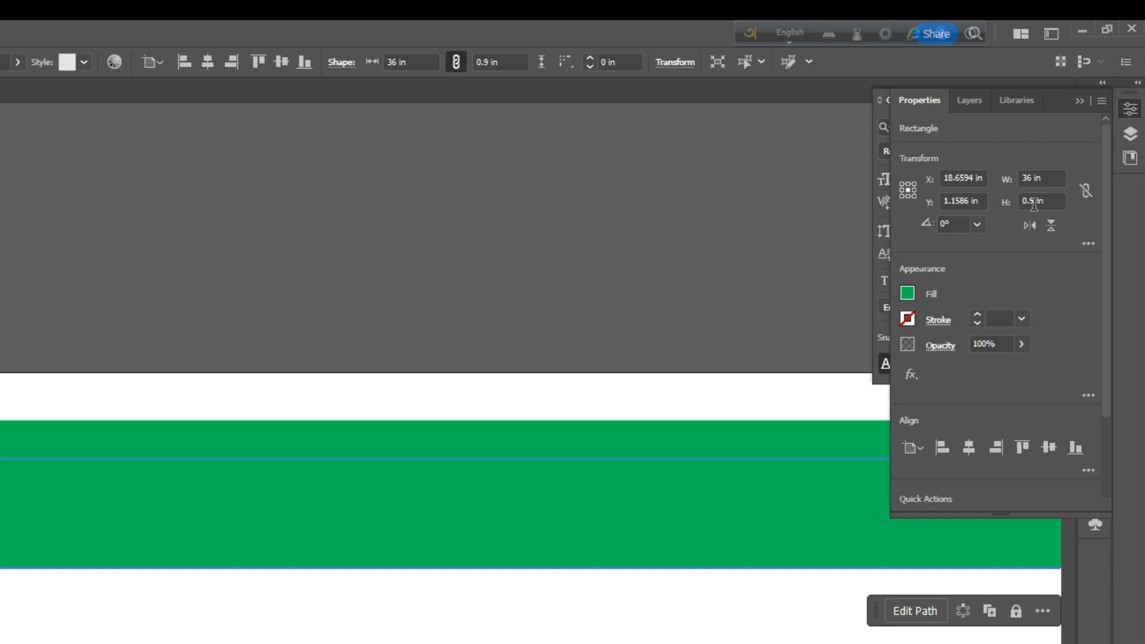
{"action": "left_click", "coordinate": [1038, 178]}
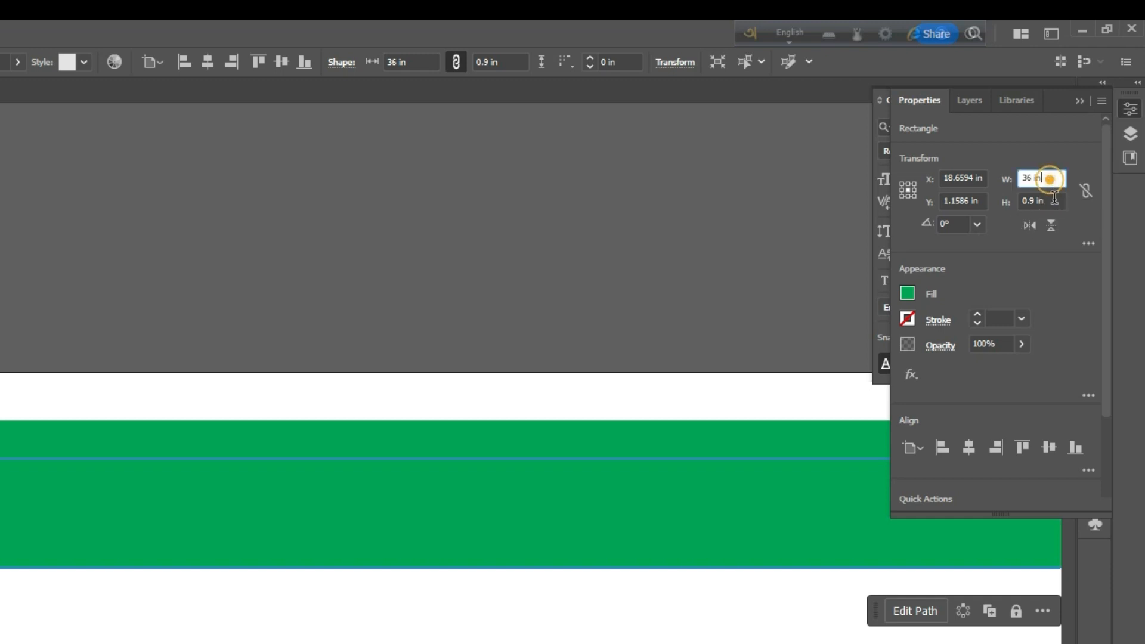
{"action": "left_click", "coordinate": [1051, 201]}
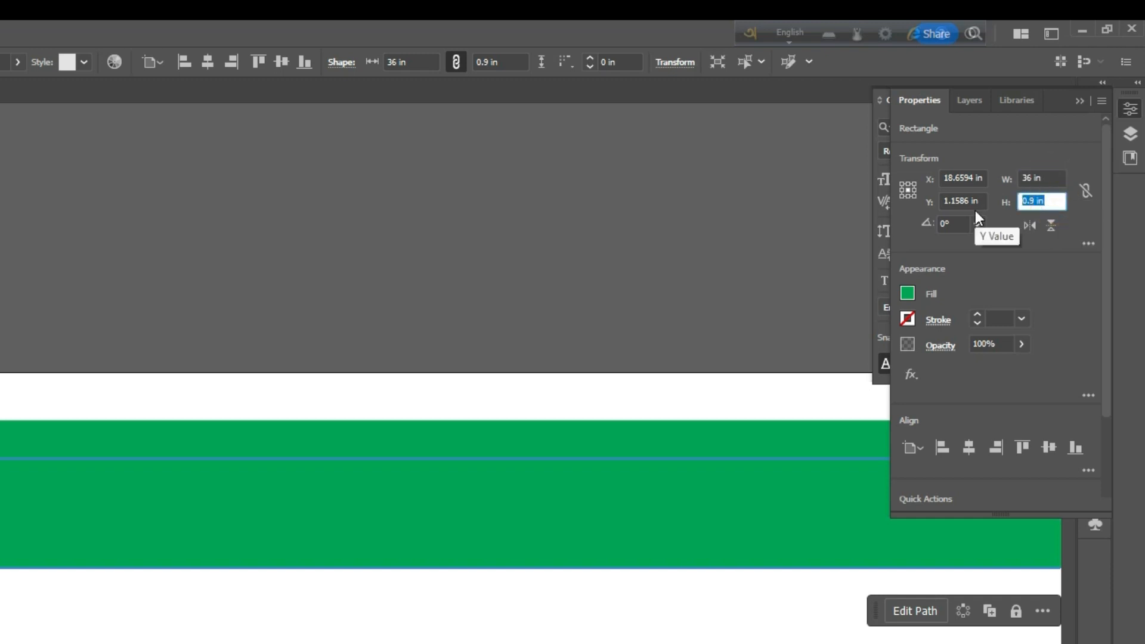
{"action": "type", "text": ".55"}
{"action": "left_click", "coordinate": [173, 212]}
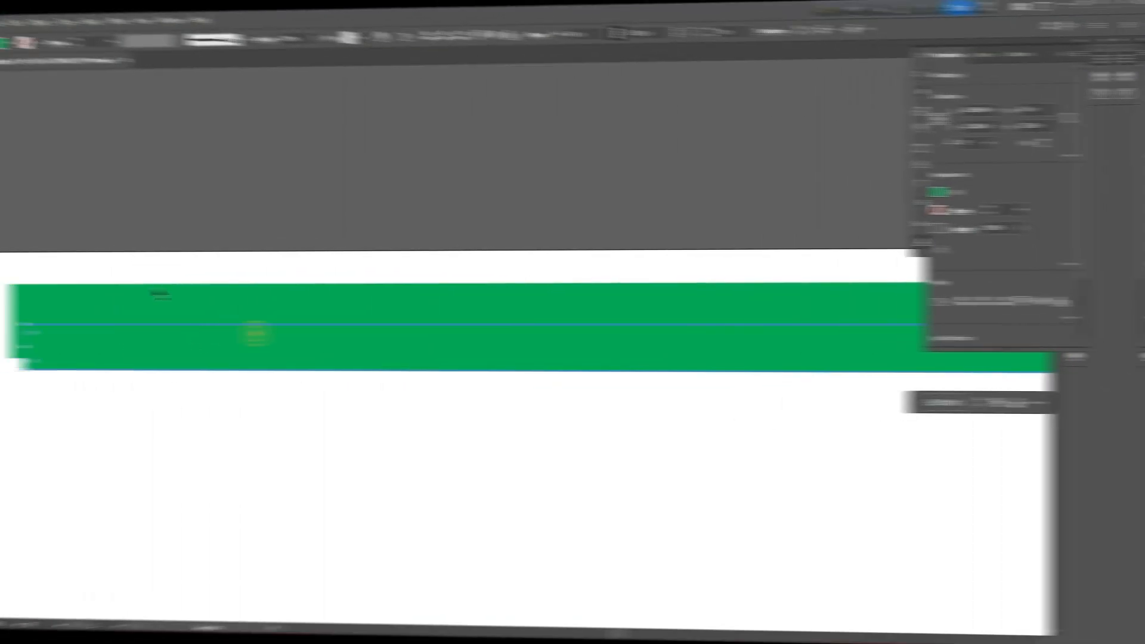
Give the copied rectangle a black stroke and no fill.
{"action": "left_click", "coordinate": [100, 42]}
{"action": "left_click", "coordinate": [33, 62]}
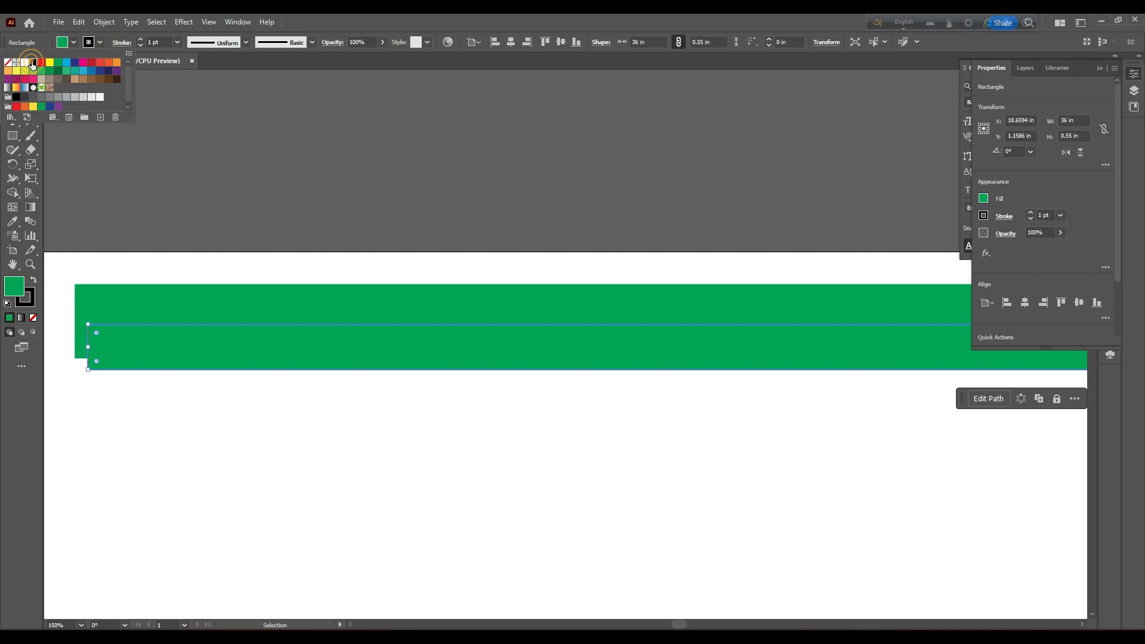
{"action": "left_click", "coordinate": [63, 44]}
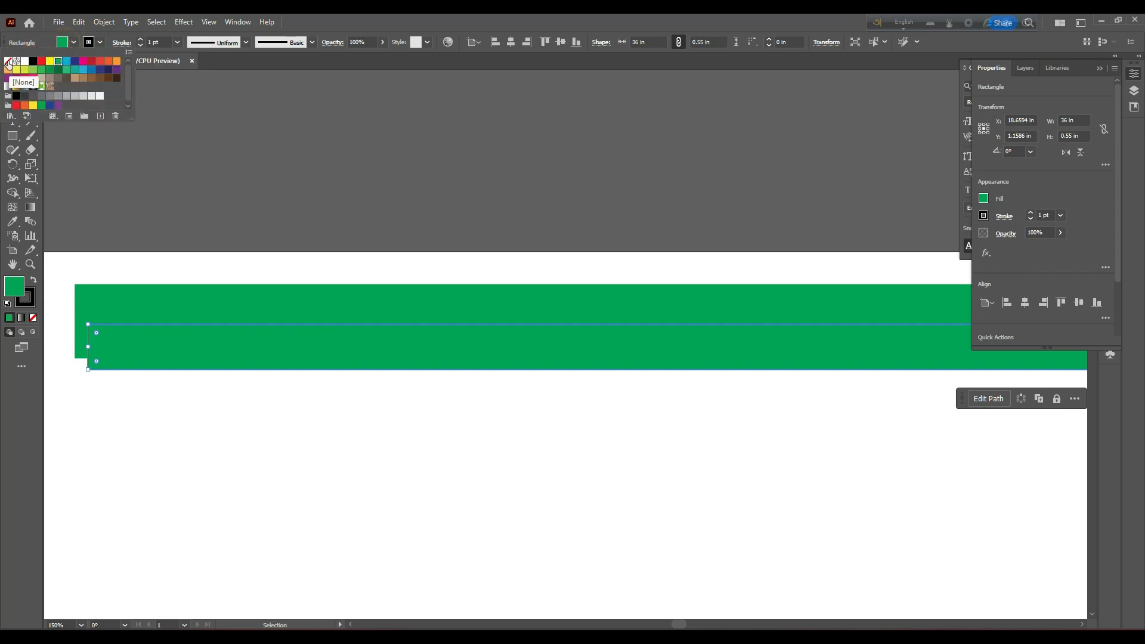
{"action": "left_click", "coordinate": [8, 63]}
Select both rectangles and align them to each other's horizontal and vertical centers.
{"action": "left_click", "coordinate": [161, 192]}
{"action": "left_click_drag", "start_coordinate": [168, 249], "coordinate": [193, 334]}
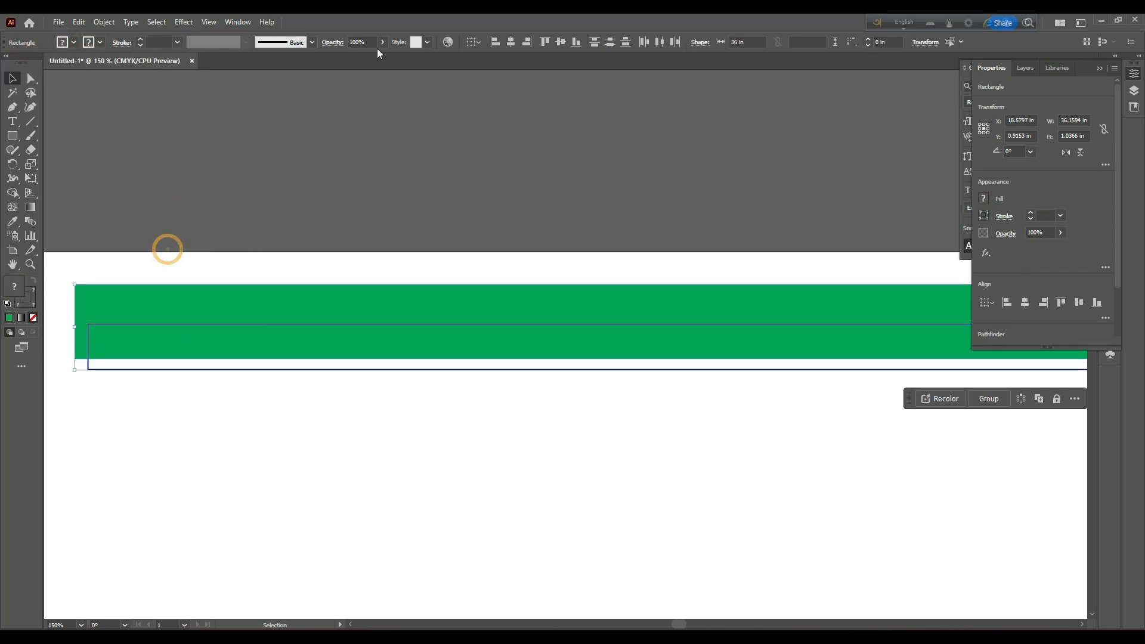
{"action": "left_click", "coordinate": [511, 42]}
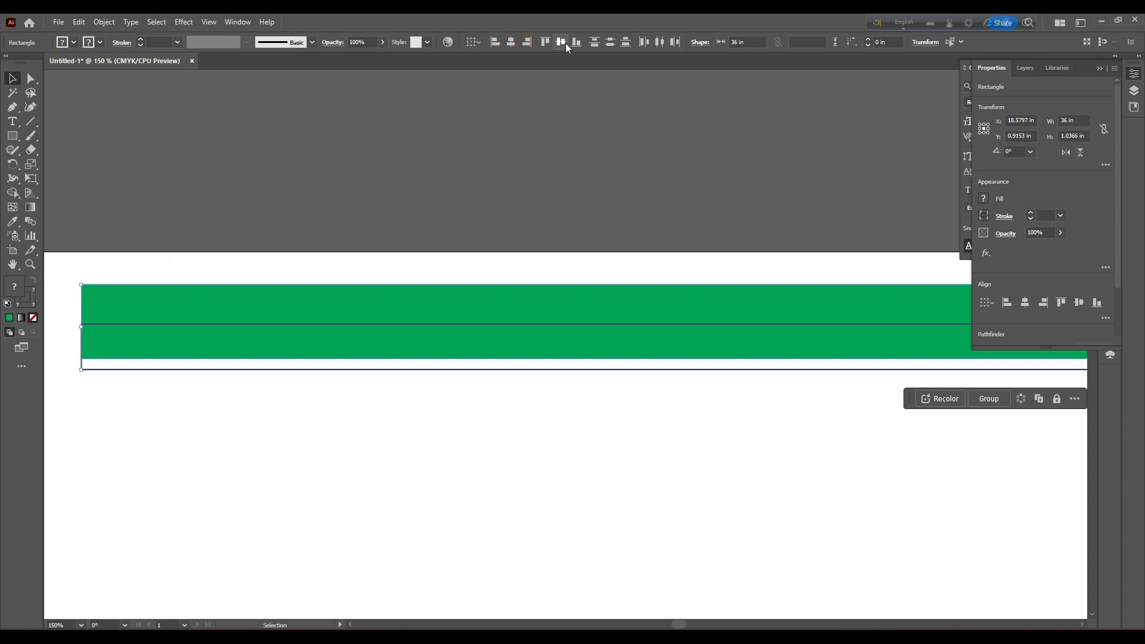
{"action": "left_click", "coordinate": [561, 41]}
{"action": "left_click", "coordinate": [317, 238]}
{"action": "left_click_drag", "start_coordinate": [260, 257], "coordinate": [489, 483]}
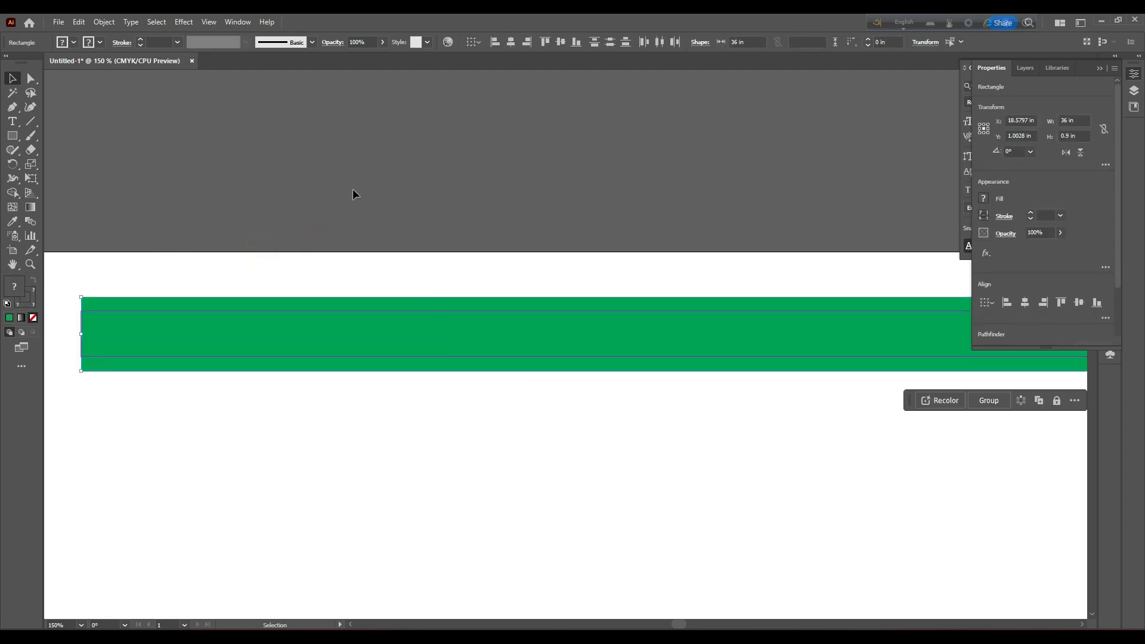
{"action": "left_click", "coordinate": [292, 396]}
{"action": "left_click", "coordinate": [284, 364]}
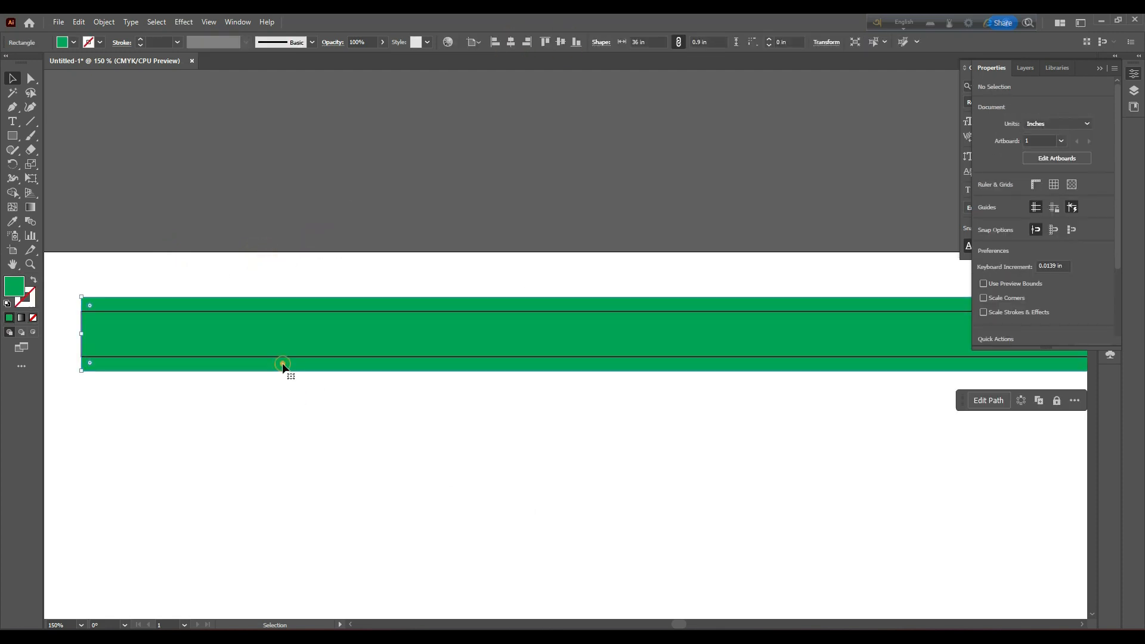
{"action": "left_click", "coordinate": [245, 357]}
{"action": "left_click", "coordinate": [246, 406]}
{"action": "left_click_drag", "start_coordinate": [266, 312], "coordinate": [305, 382]}
{"action": "left_click", "coordinate": [406, 449]}
{"action": "left_click_drag", "start_coordinate": [420, 248], "coordinate": [460, 415]}
{"action": "left_click_drag", "start_coordinate": [370, 274], "coordinate": [416, 429]}
{"action": "scroll", "coordinate": [355, 286], "scroll_direction": "down", "scroll_amount": 4}
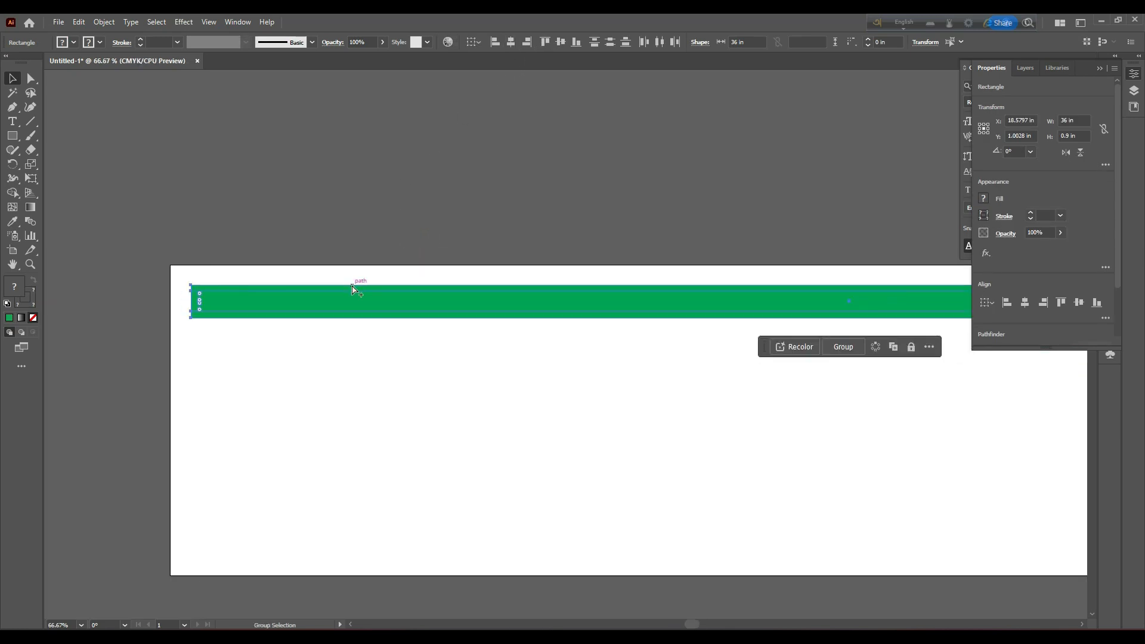
{"action": "scroll", "coordinate": [404, 322], "scroll_direction": "up", "scroll_amount": 1}
{"action": "left_click", "coordinate": [366, 351]}
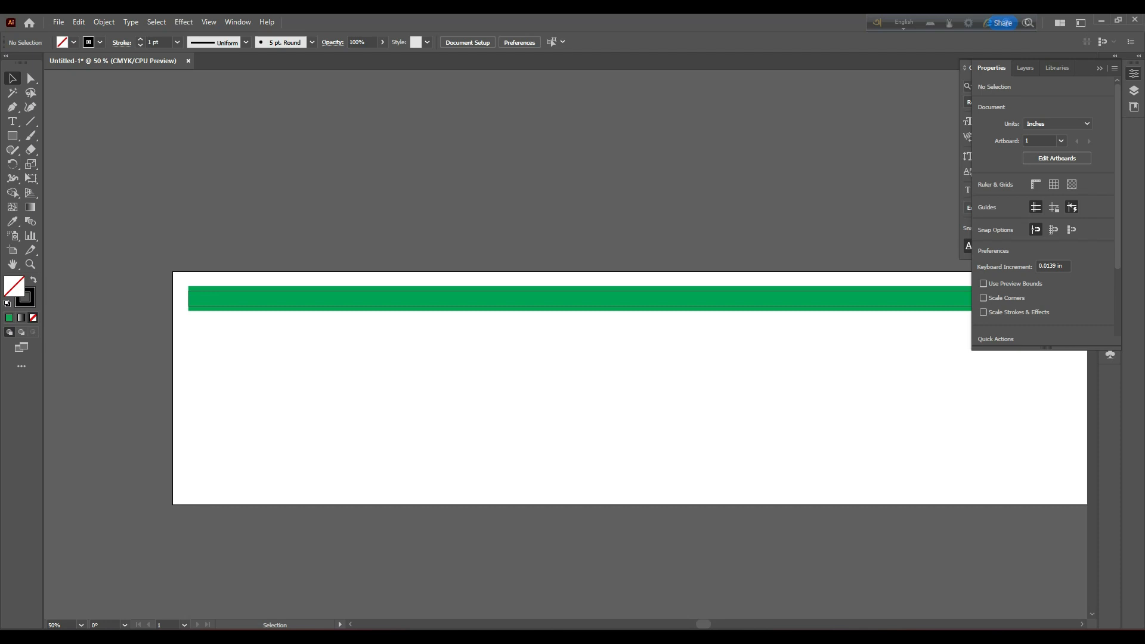
Switch to the Chrome browser and search Google for "bangladesh logo".
{"action": "left_click", "coordinate": [648, 637]}
{"action": "left_click", "coordinate": [519, 298]}
{"action": "type", "text": "bangladesh "}
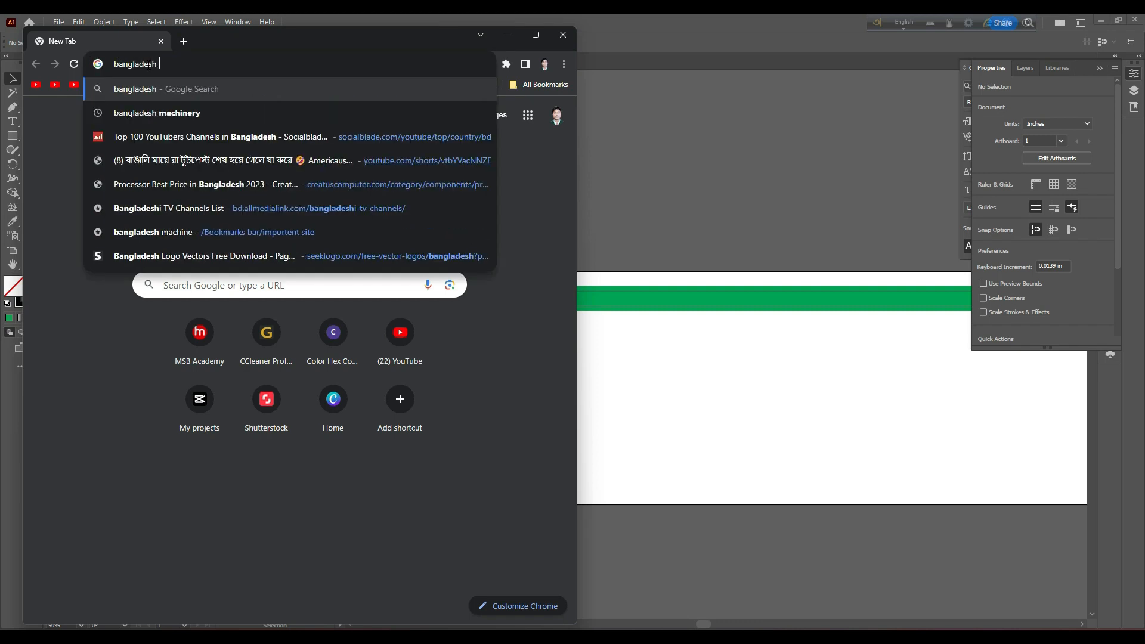
{"action": "type", "text": "logo"}
{"action": "key", "text": "Return"}
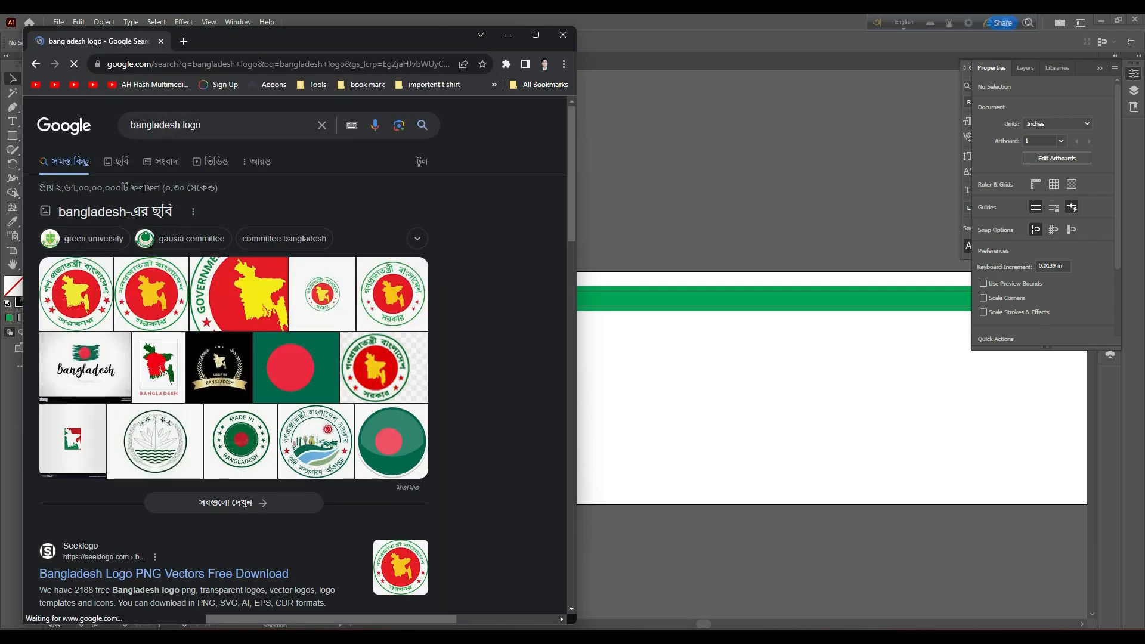
Switch to the image results and open the source page of the PNGEgg Government of Bangladesh logo.
{"action": "left_click", "coordinate": [117, 161]}
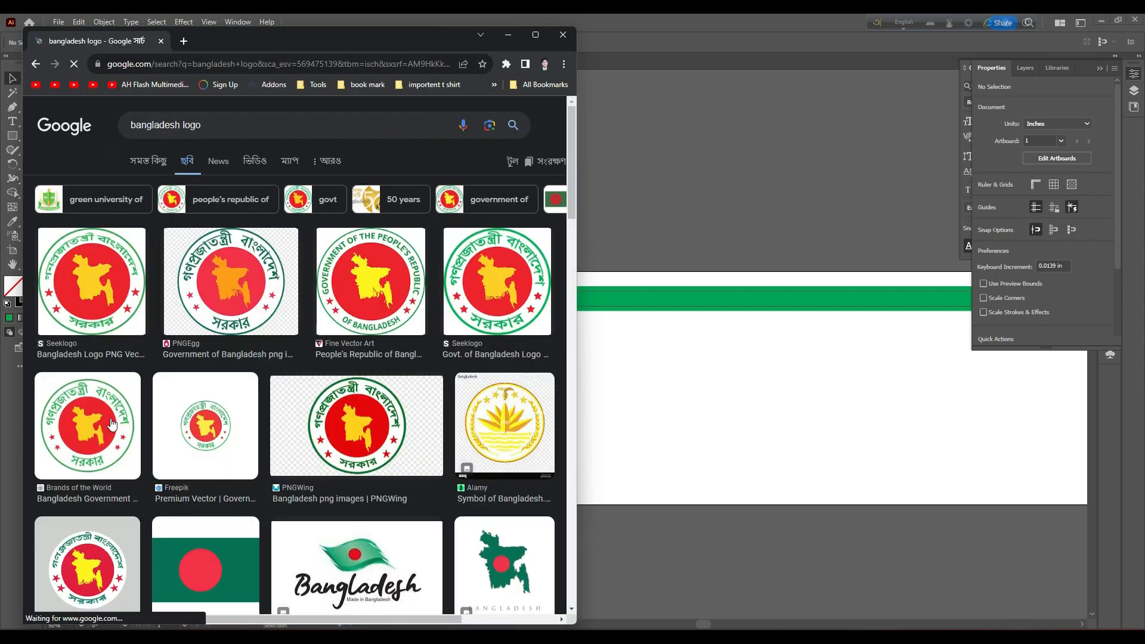
{"action": "left_click", "coordinate": [242, 308]}
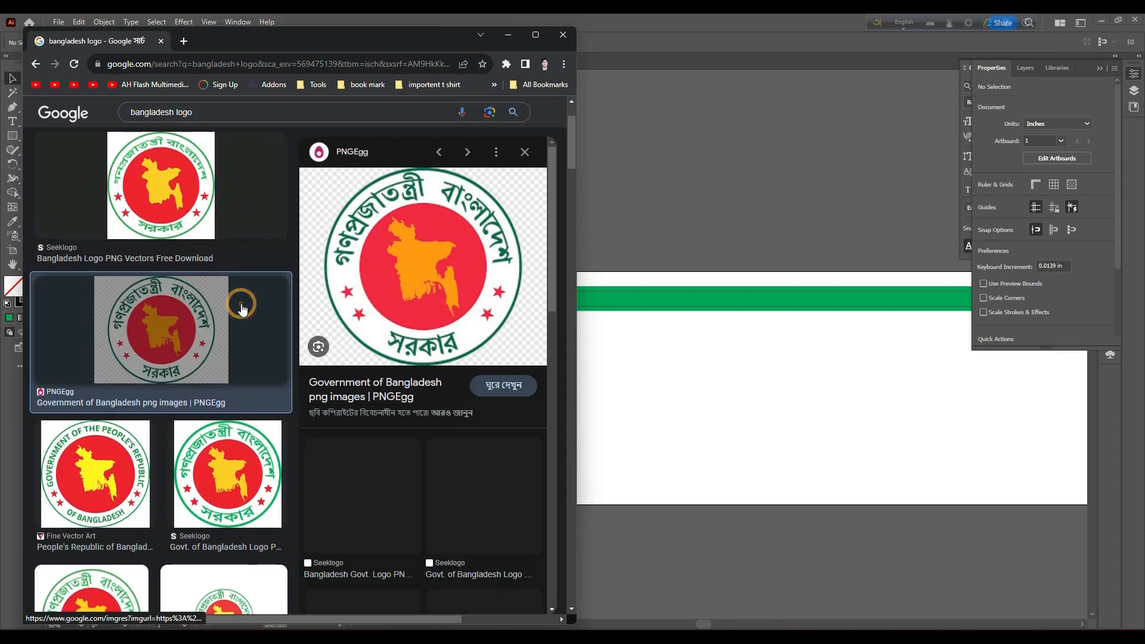
{"action": "left_click", "coordinate": [422, 233]}
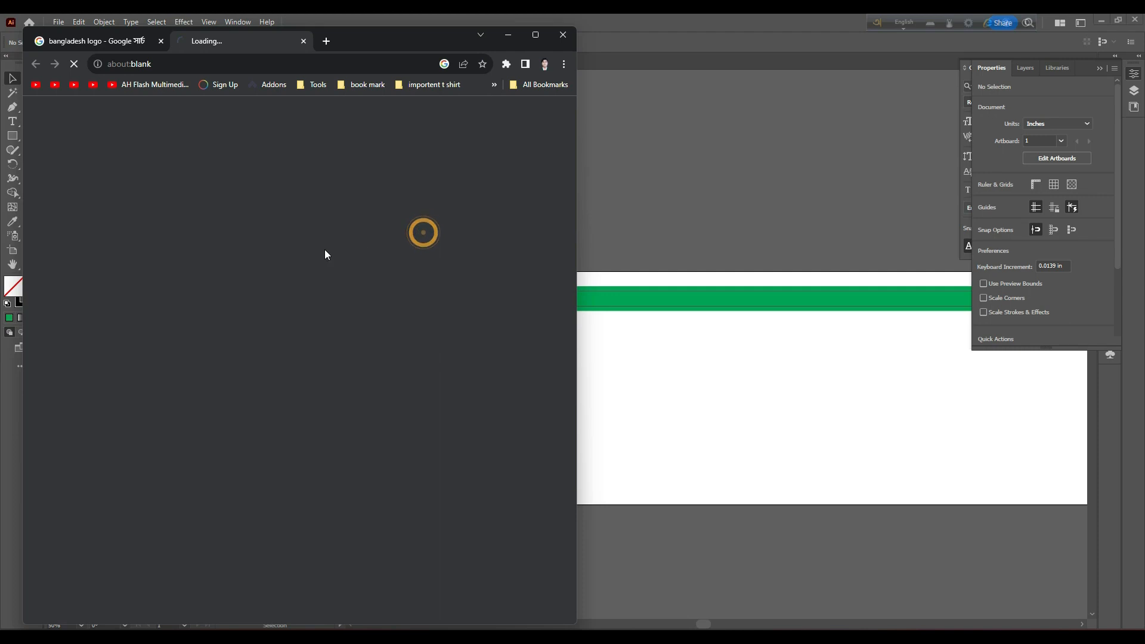
Browse the PNGEgg logo list and open the 512x512px Government of Bangladesh Prime Minister logo.
{"action": "scroll", "coordinate": [215, 362], "scroll_direction": "down", "scroll_amount": 8}
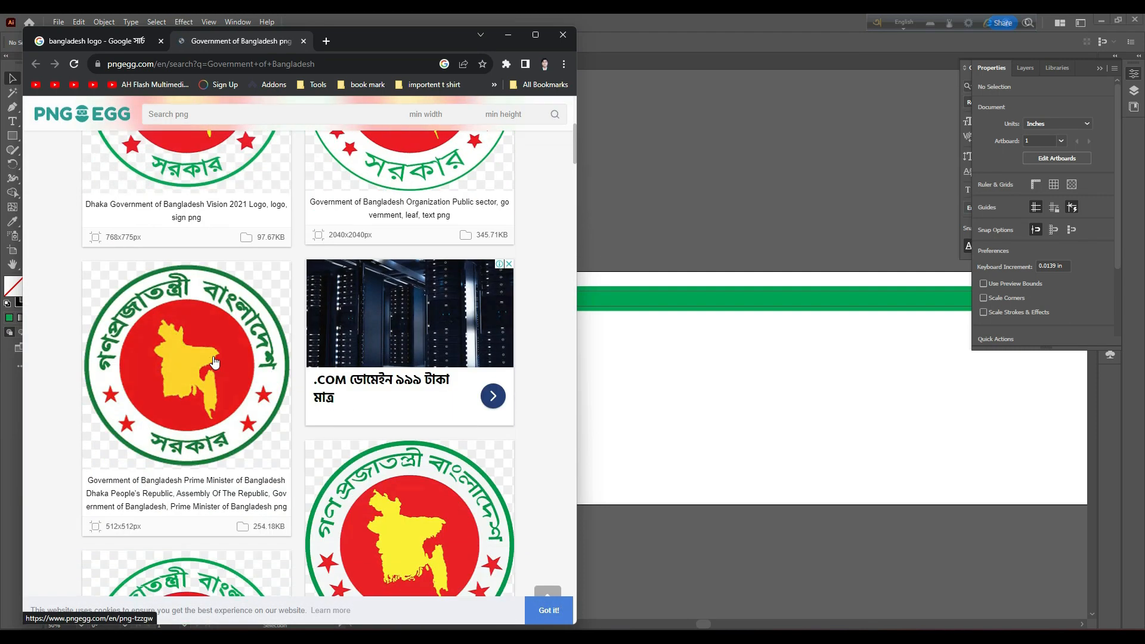
{"action": "scroll", "coordinate": [215, 362], "scroll_direction": "up", "scroll_amount": 10}
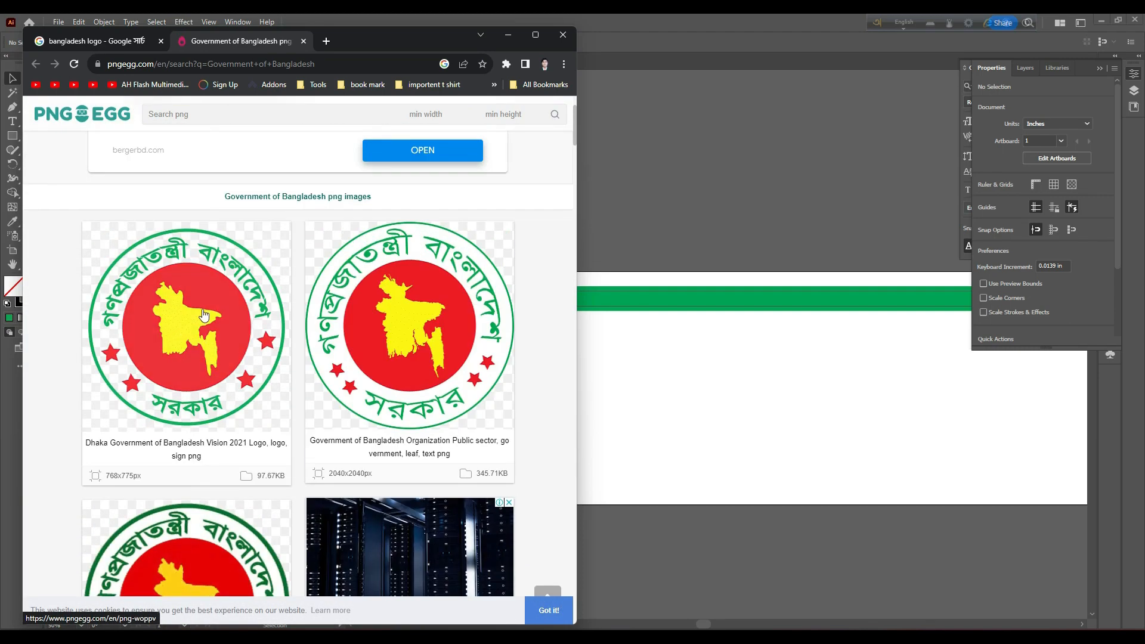
{"action": "scroll", "coordinate": [385, 328], "scroll_direction": "down", "scroll_amount": 1}
{"action": "scroll", "coordinate": [384, 329], "scroll_direction": "down", "scroll_amount": 2}
{"action": "left_click", "coordinate": [201, 419]}
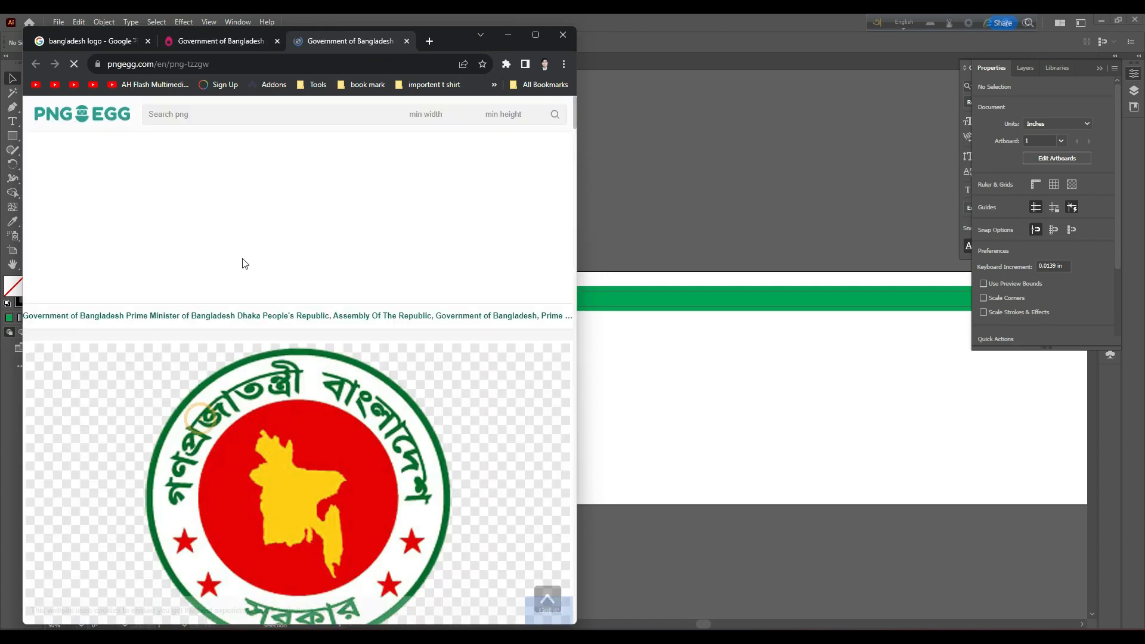
Go to the logo's free PNG download (254.18KB) from its detail page.
{"action": "scroll", "coordinate": [284, 416], "scroll_direction": "down", "scroll_amount": 5}
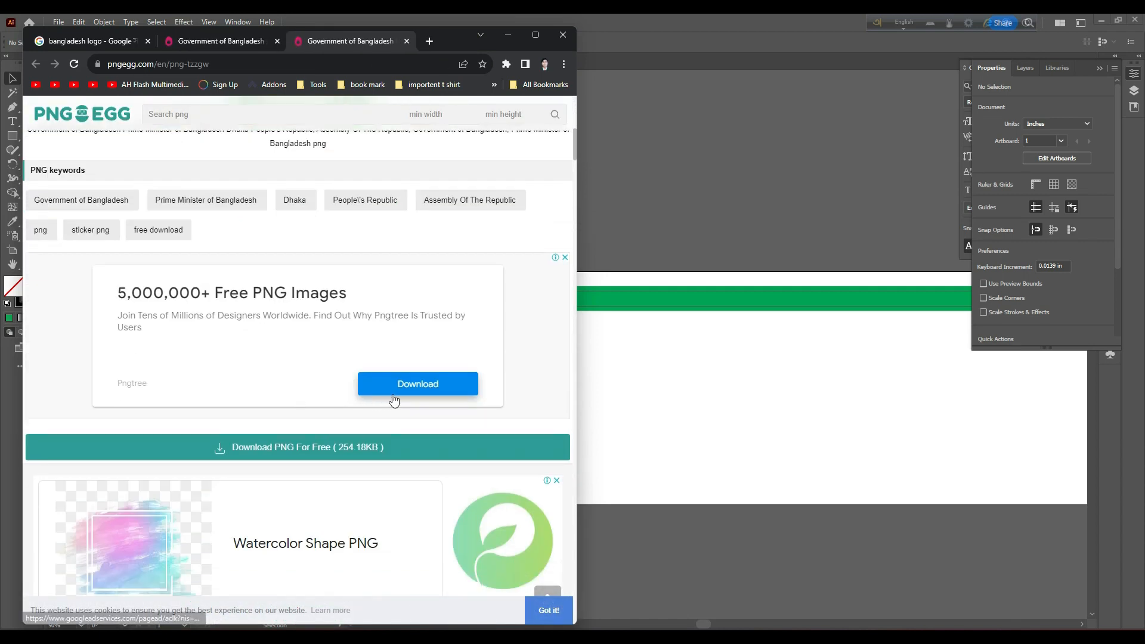
{"action": "scroll", "coordinate": [394, 399], "scroll_direction": "down", "scroll_amount": 2}
{"action": "scroll", "coordinate": [326, 404], "scroll_direction": "down", "scroll_amount": 1}
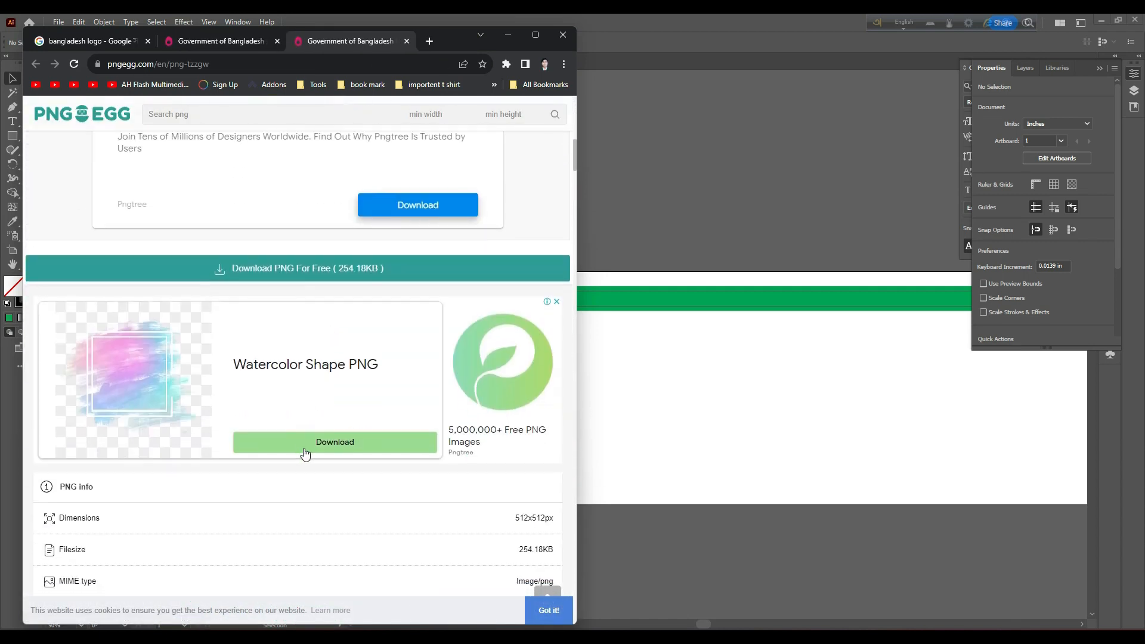
{"action": "left_click", "coordinate": [272, 263]}
{"action": "left_click", "coordinate": [317, 396]}
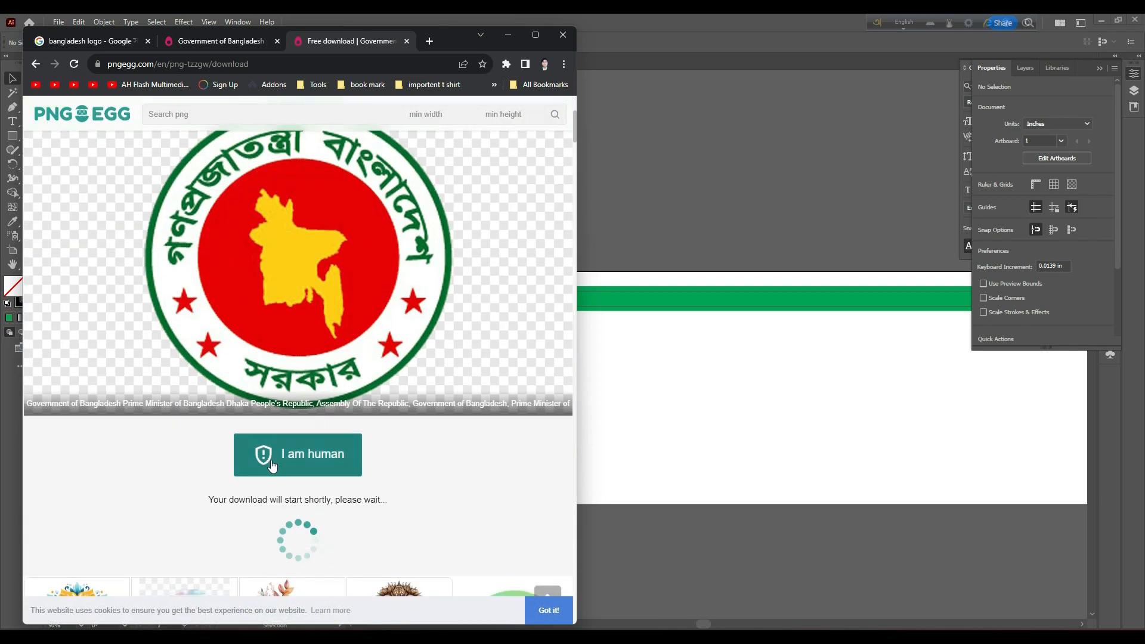
Pass the human check and save the logo as pngegg.png in the Downloads folder.
{"action": "left_click", "coordinate": [280, 456]}
{"action": "left_click", "coordinate": [353, 289]}
{"action": "left_click", "coordinate": [255, 298]}
{"action": "left_click", "coordinate": [258, 391]}
{"action": "left_click", "coordinate": [306, 398]}
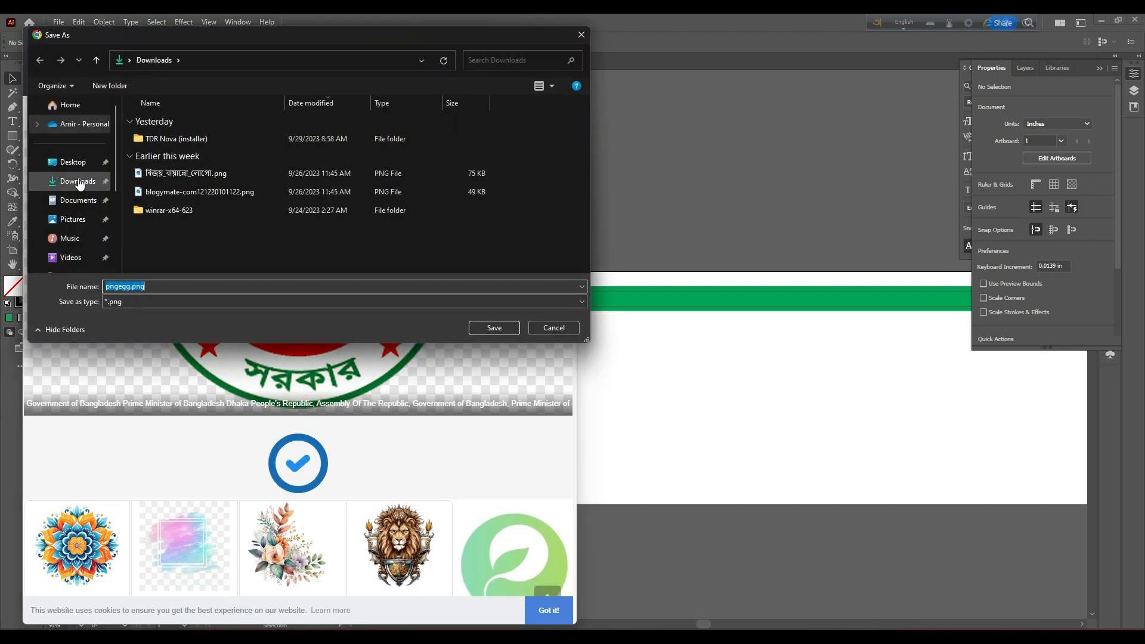
{"action": "left_click", "coordinate": [73, 180]}
{"action": "left_click", "coordinate": [493, 328]}
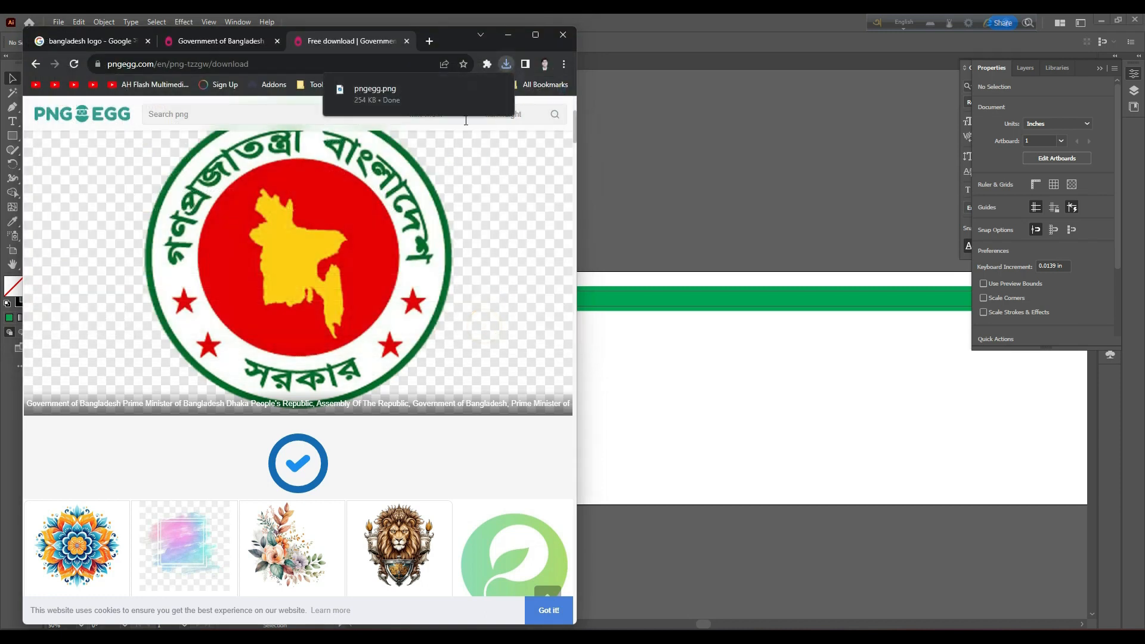
Place pngegg.png from the Downloads folder into the Illustrator document and embed the image.
{"action": "left_click", "coordinate": [482, 91]}
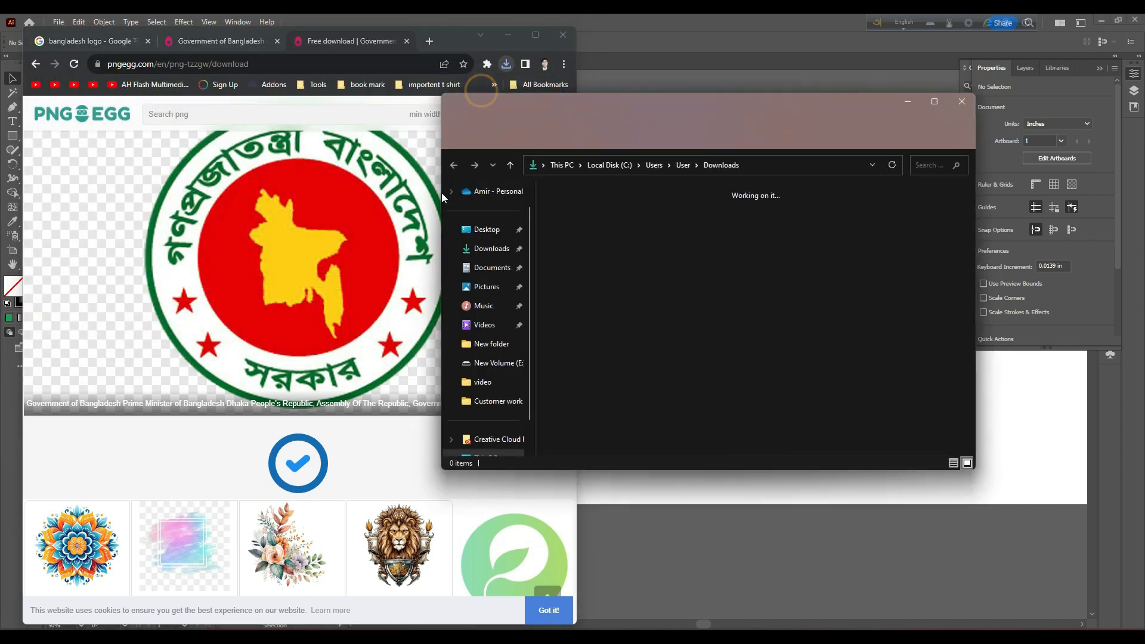
{"action": "left_click_drag", "start_coordinate": [577, 239], "coordinate": [725, 558]}
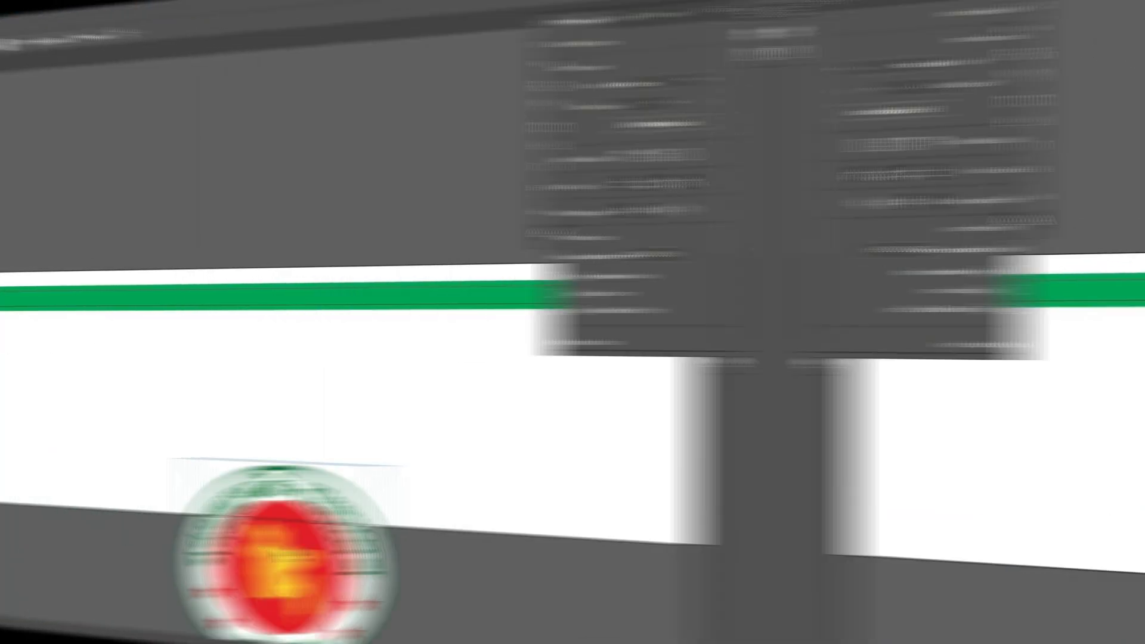
{"action": "left_click_drag", "start_coordinate": [680, 545], "coordinate": [319, 229]}
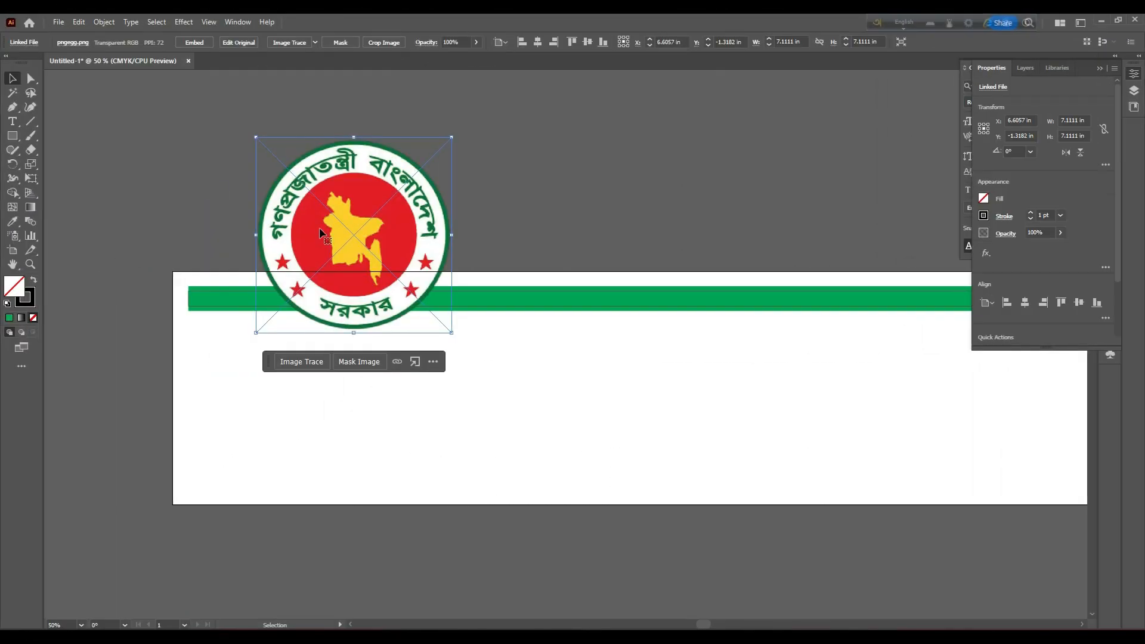
{"action": "left_click", "coordinate": [197, 43]}
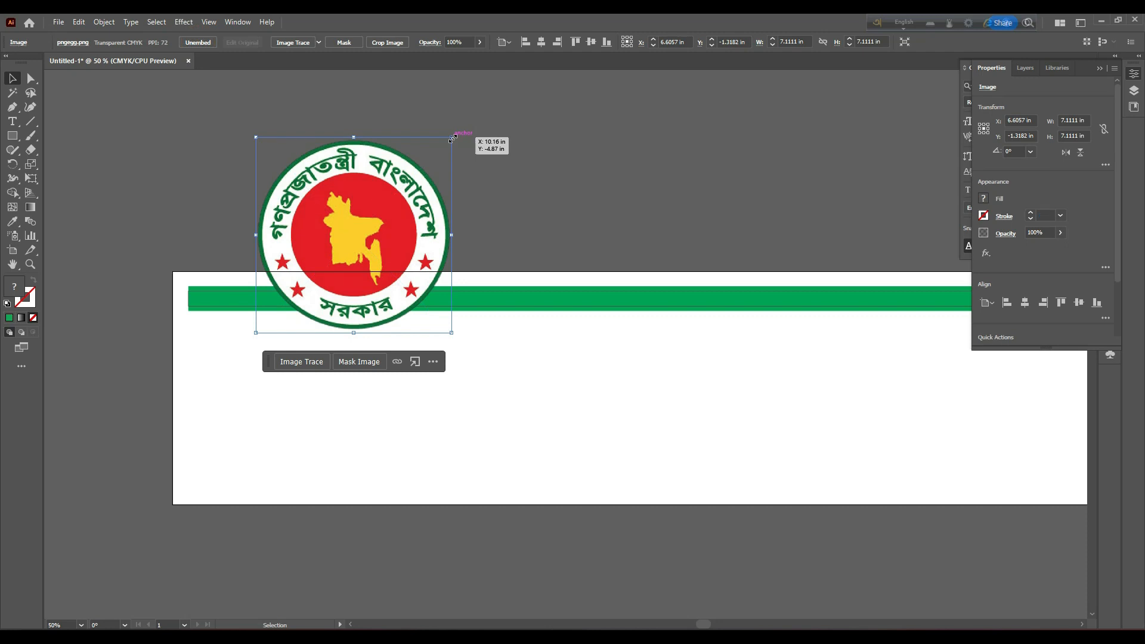
Scale the logo down to about 0.56 in and position it between the two guide lines near the strip's left end.
{"action": "left_click_drag", "start_coordinate": [451, 139], "coordinate": [264, 189]}
{"action": "scroll", "coordinate": [254, 323], "scroll_direction": "up", "scroll_amount": 5}
{"action": "mouse_move", "coordinate": [328, 127]}
{"action": "left_mouse_down"}
{"action": "mouse_move", "coordinate": [313, 160]}
{"action": "mouse_move", "coordinate": [321, 148]}
{"action": "left_mouse_up"}
{"action": "left_click_drag", "start_coordinate": [264, 185], "coordinate": [264, 186]}
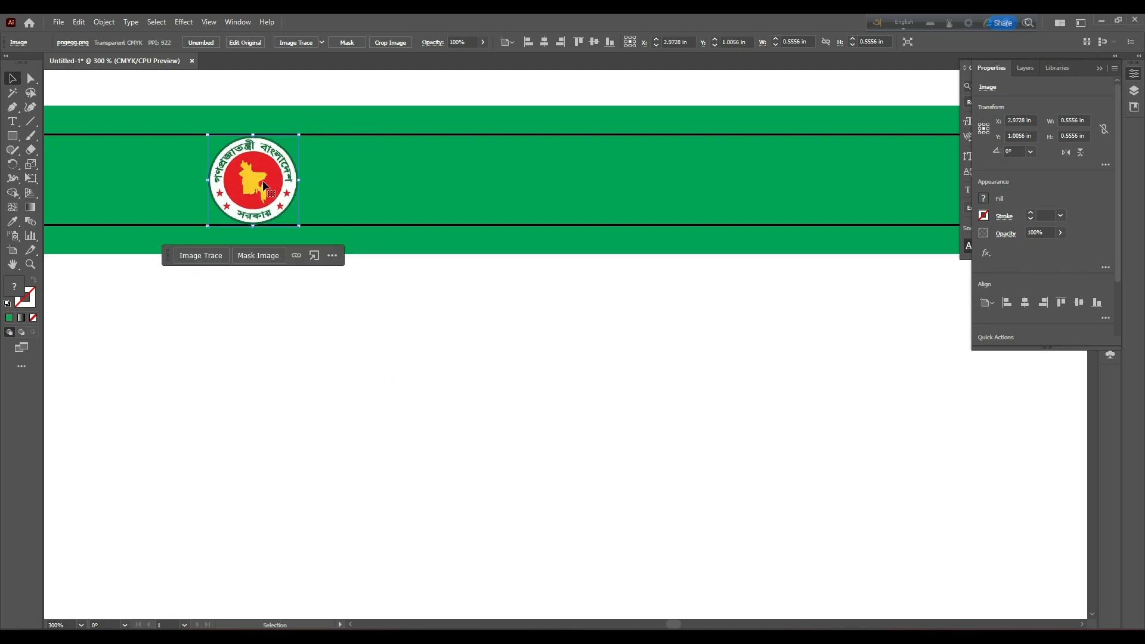
{"action": "left_click", "coordinate": [188, 305]}
Start a point text above the strip with Bangla keyboard input and set its font to SutonnyMJ Bold.
{"action": "scroll", "coordinate": [376, 317], "scroll_direction": "up", "scroll_amount": 1}
{"action": "scroll", "coordinate": [479, 323], "scroll_direction": "up", "scroll_amount": 6}
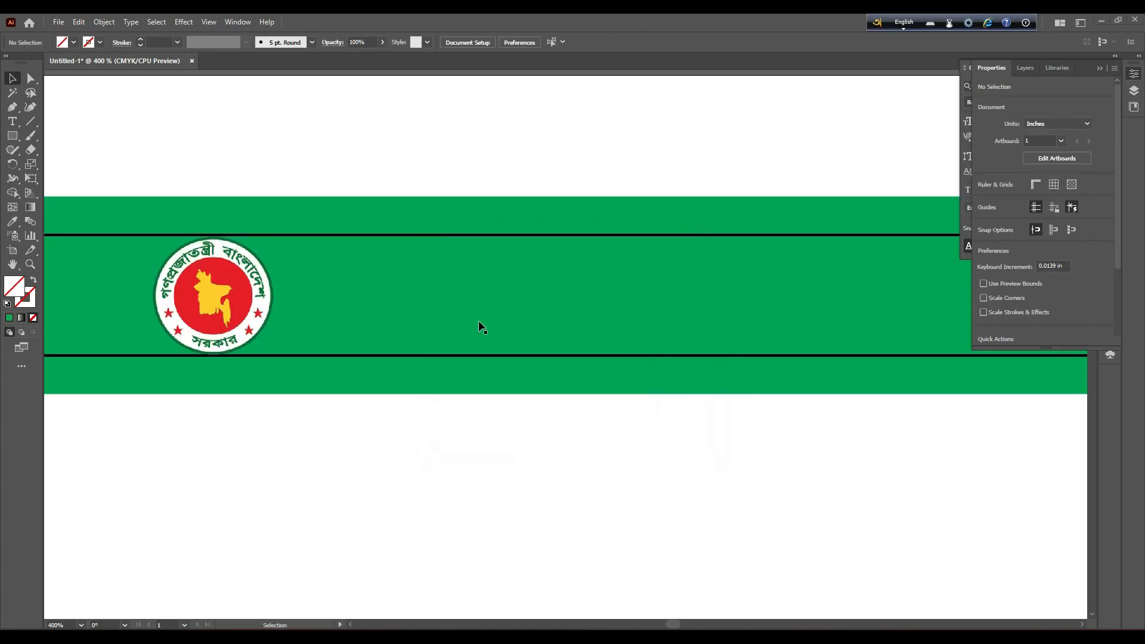
{"action": "left_click", "coordinate": [12, 121]}
{"action": "key", "text": "F12"}
{"action": "left_click", "coordinate": [264, 182]}
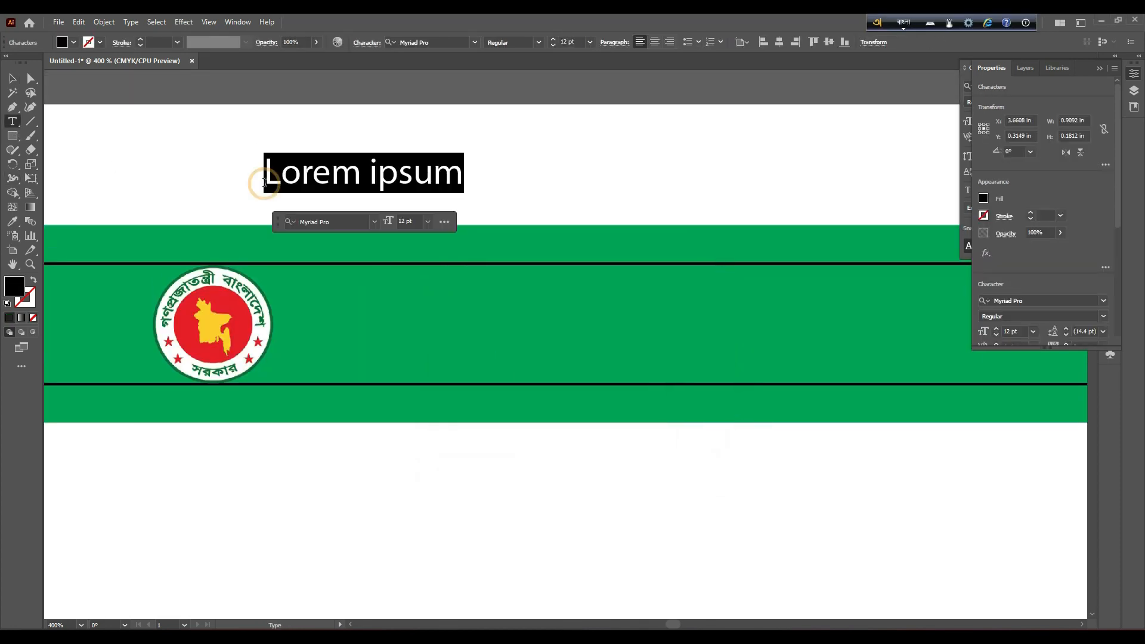
{"action": "left_click", "coordinate": [475, 42]}
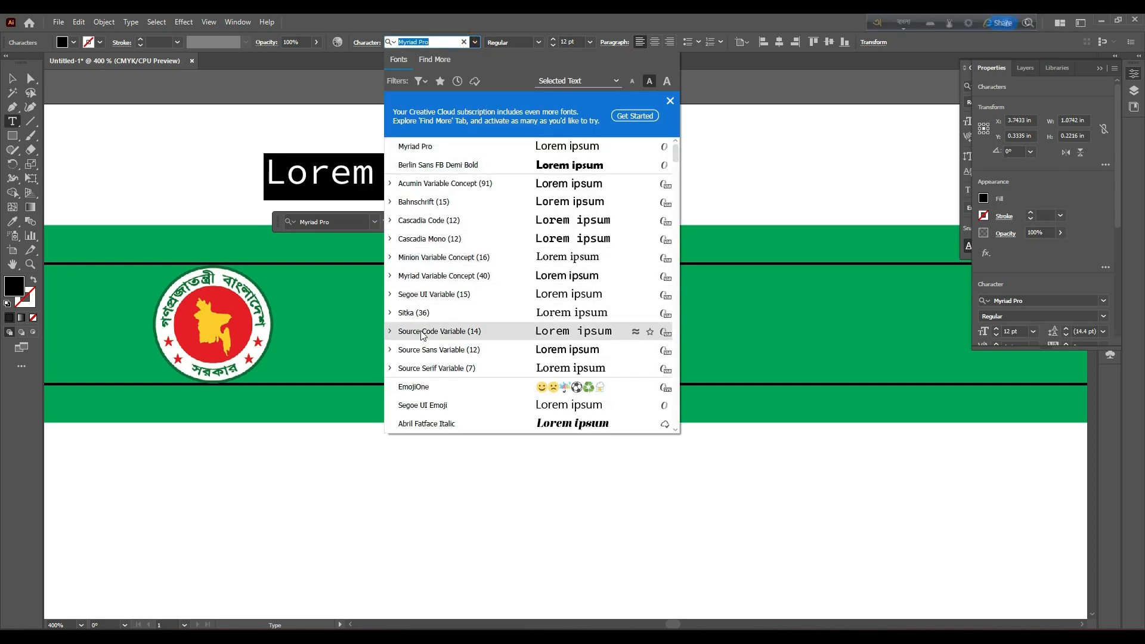
{"action": "scroll", "coordinate": [422, 336], "scroll_direction": "down", "scroll_amount": 20}
{"action": "left_click", "coordinate": [391, 286]}
{"action": "left_click", "coordinate": [425, 341]}
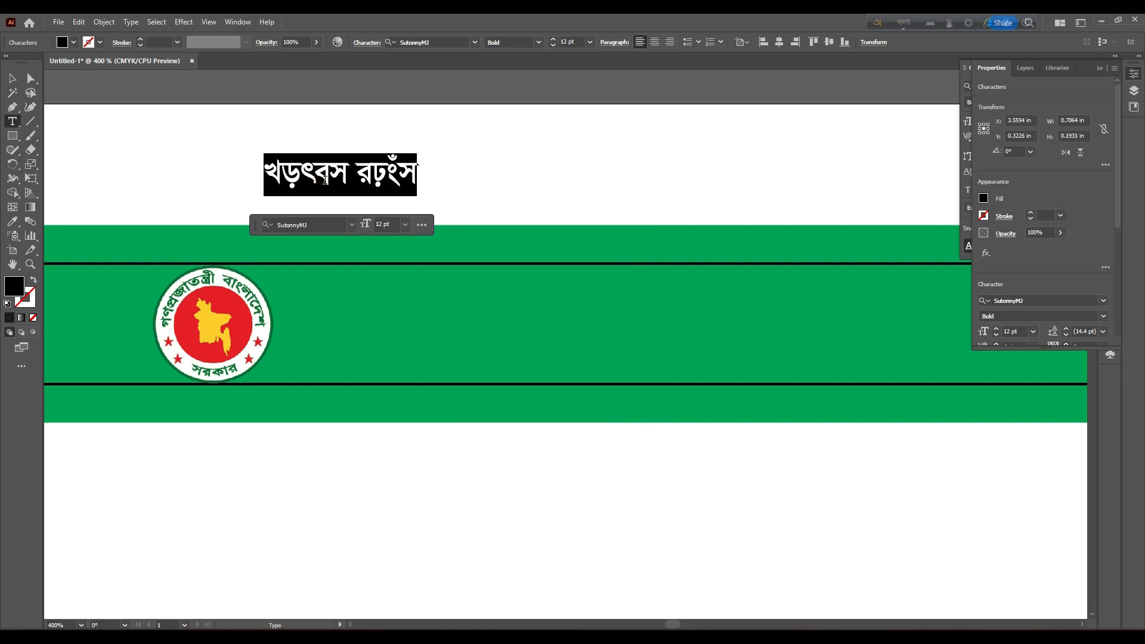
Enter the text "গণপ্রজাতন্ত্রী বাংলাদেশ সরকার" in the new text object.
{"action": "type", "text": "gonp"}
{"action": "key", "text": "BackSpace"}
{"action": "type", "text": "oprojatontri"}
{"action": "key", "text": "Down"}
{"action": "key", "text": "space"}
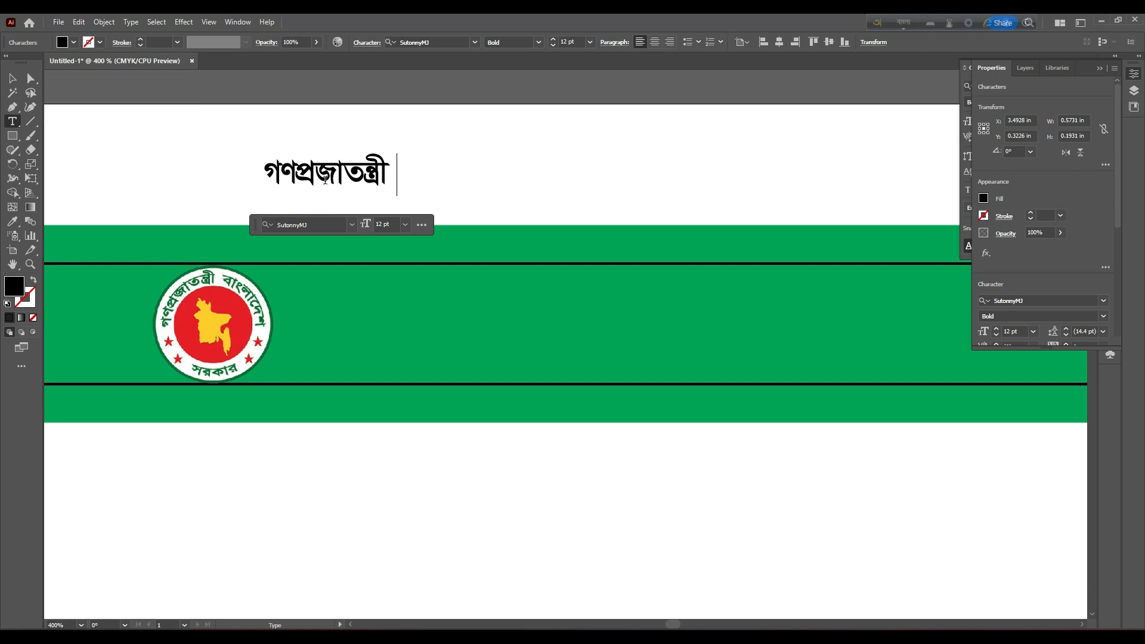
{"action": "type", "text": "bangla"}
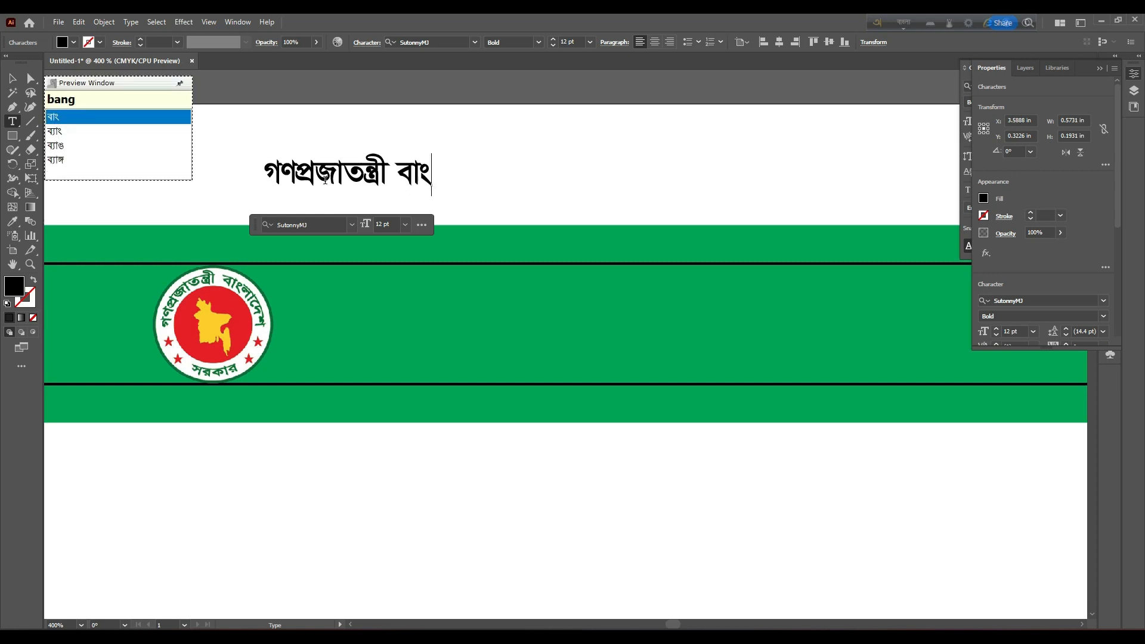
{"action": "type", "text": "desh"}
{"action": "key", "text": "space"}
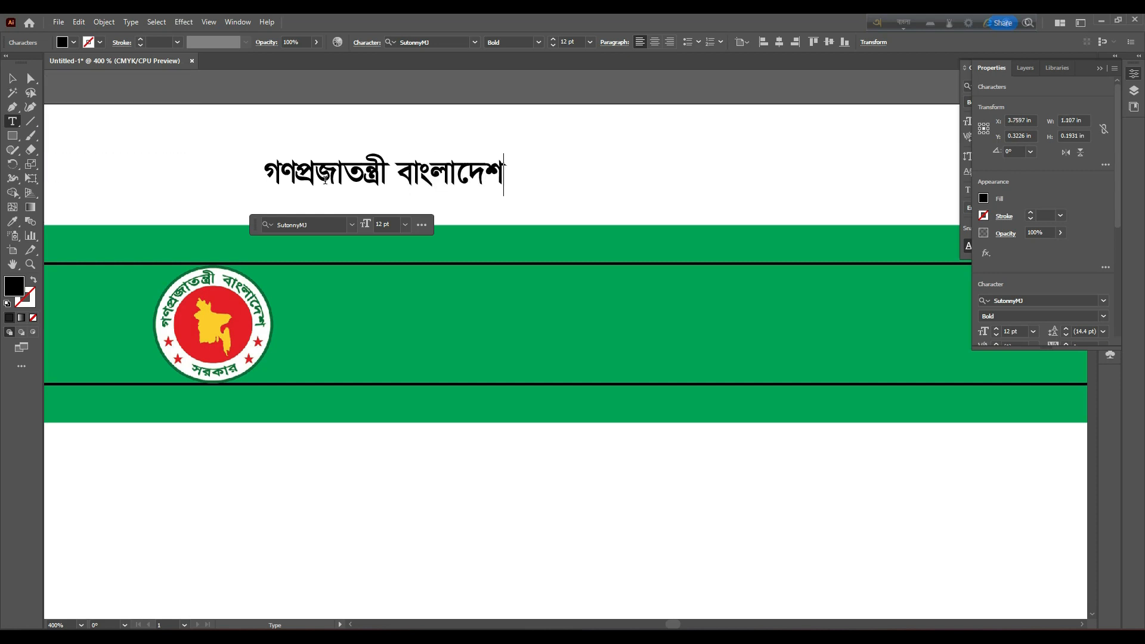
{"action": "type", "text": "sorkar"}
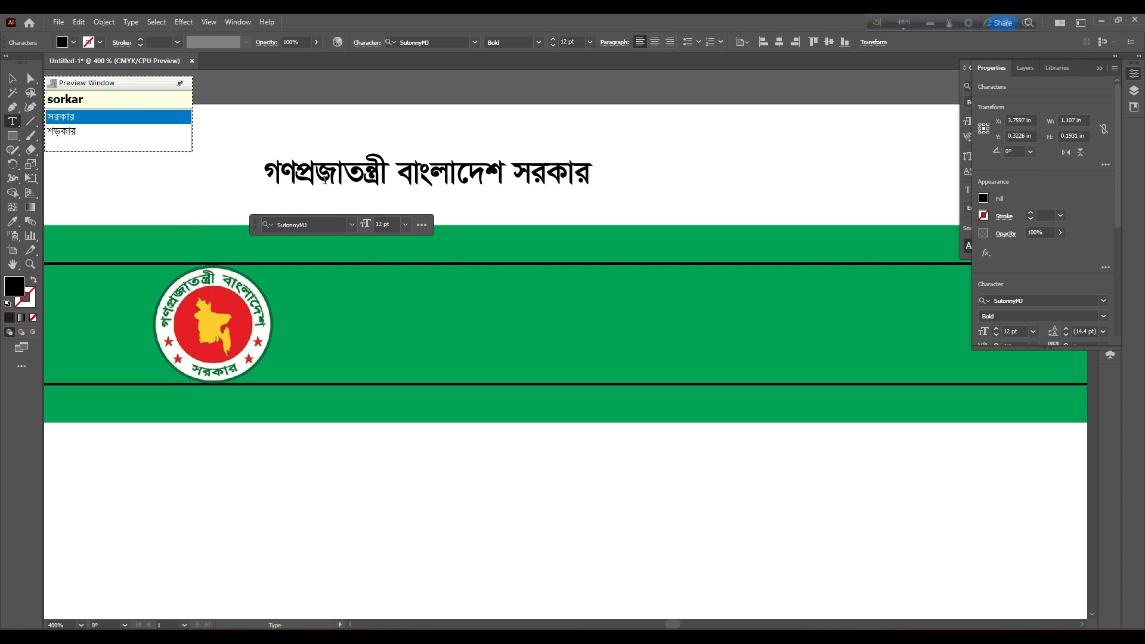
{"action": "key", "text": "space"}
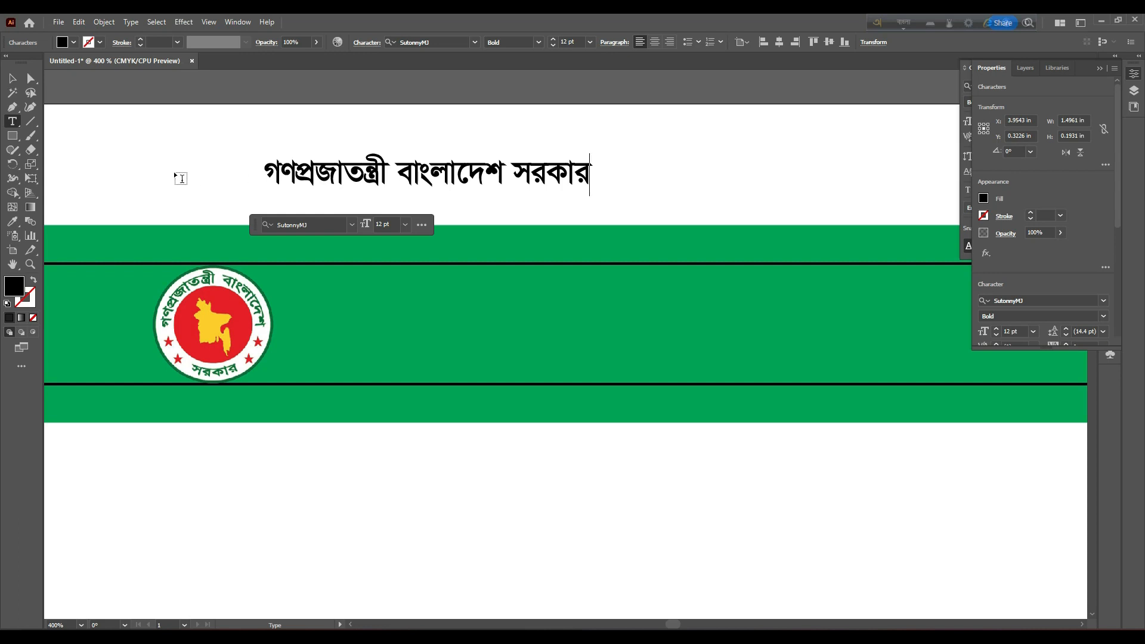
Select the Bangla text object and change its fill to white.
{"action": "left_click", "coordinate": [12, 79]}
{"action": "left_click_drag", "start_coordinate": [349, 173], "coordinate": [350, 176]}
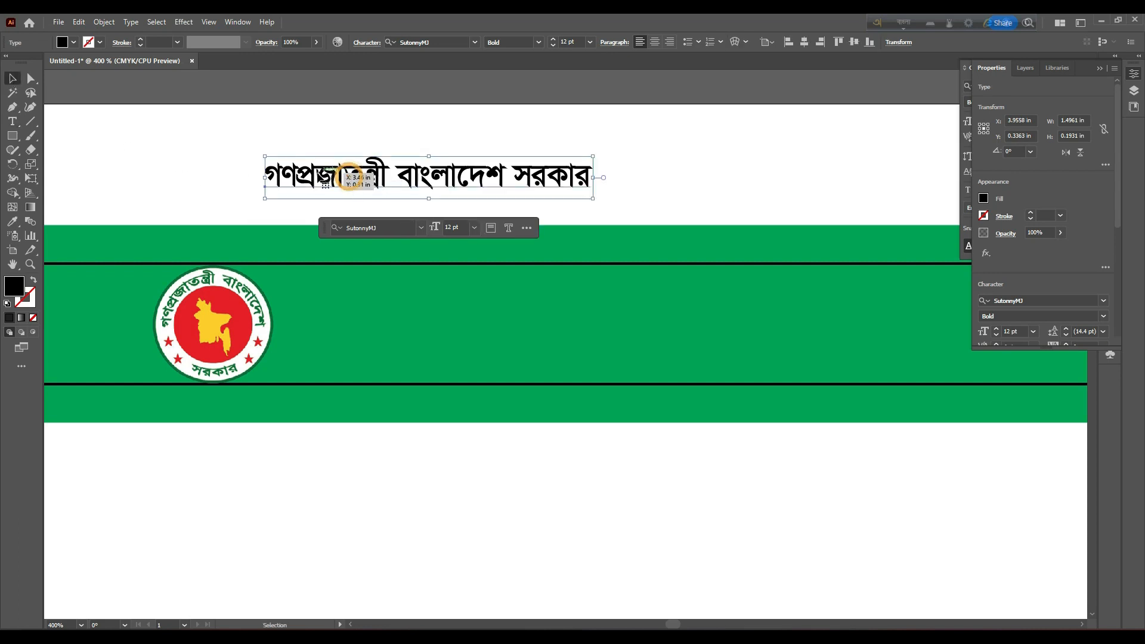
{"action": "left_click", "coordinate": [73, 44]}
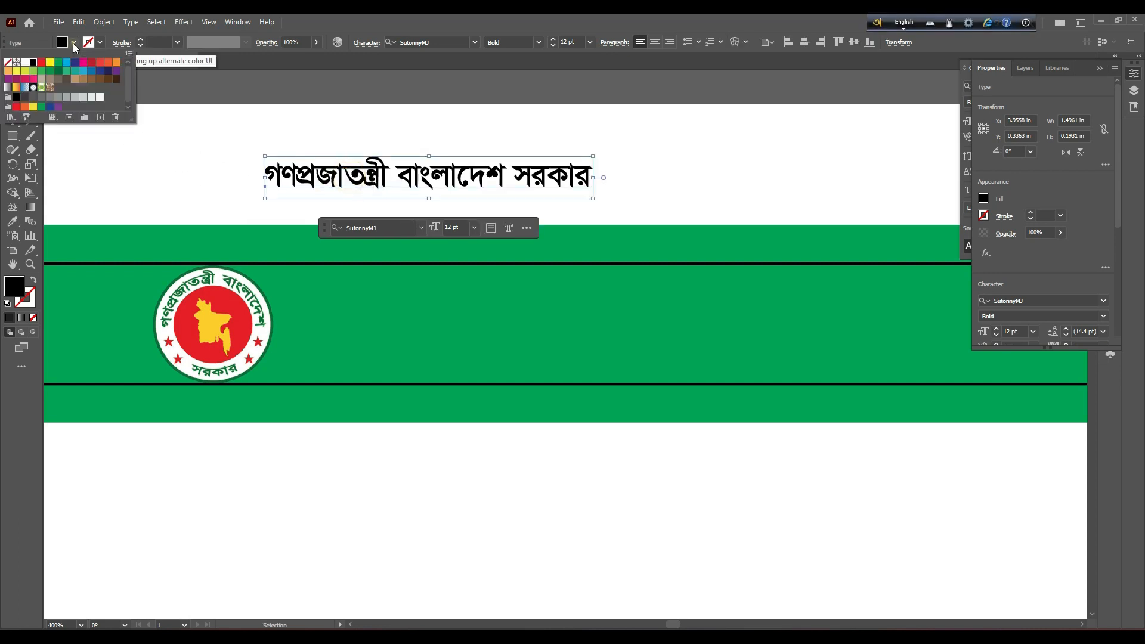
{"action": "left_click", "coordinate": [27, 63]}
{"action": "left_click", "coordinate": [326, 181]}
{"action": "key", "text": "F12"}
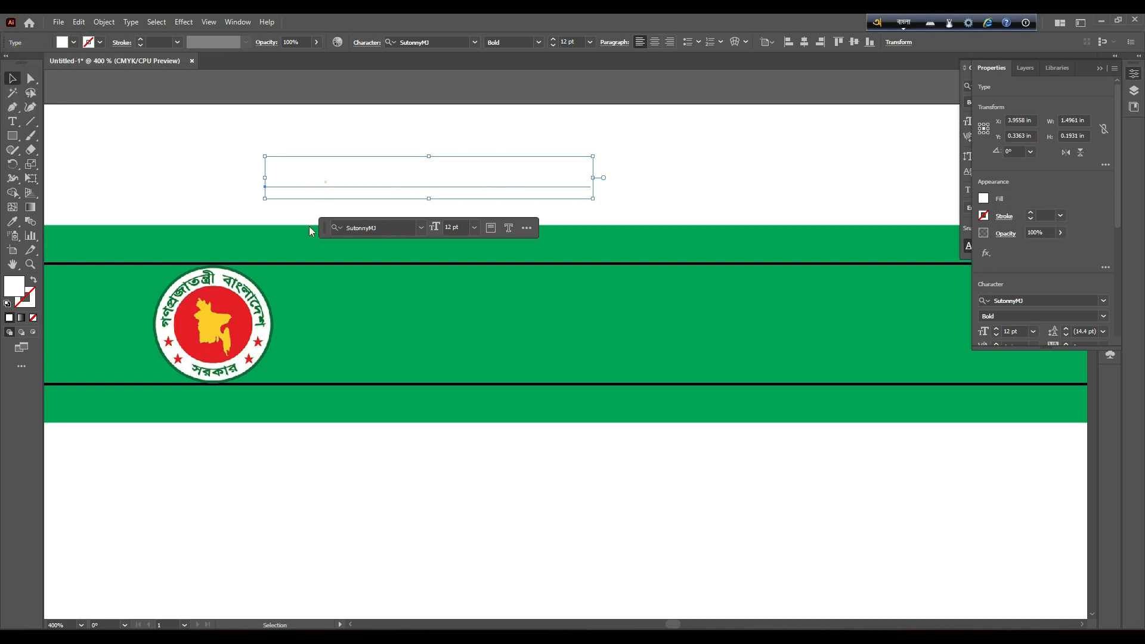
Move the white text onto the strip beside the logo and enlarge it to about 25 pt.
{"action": "left_click_drag", "start_coordinate": [342, 177], "coordinate": [365, 292]}
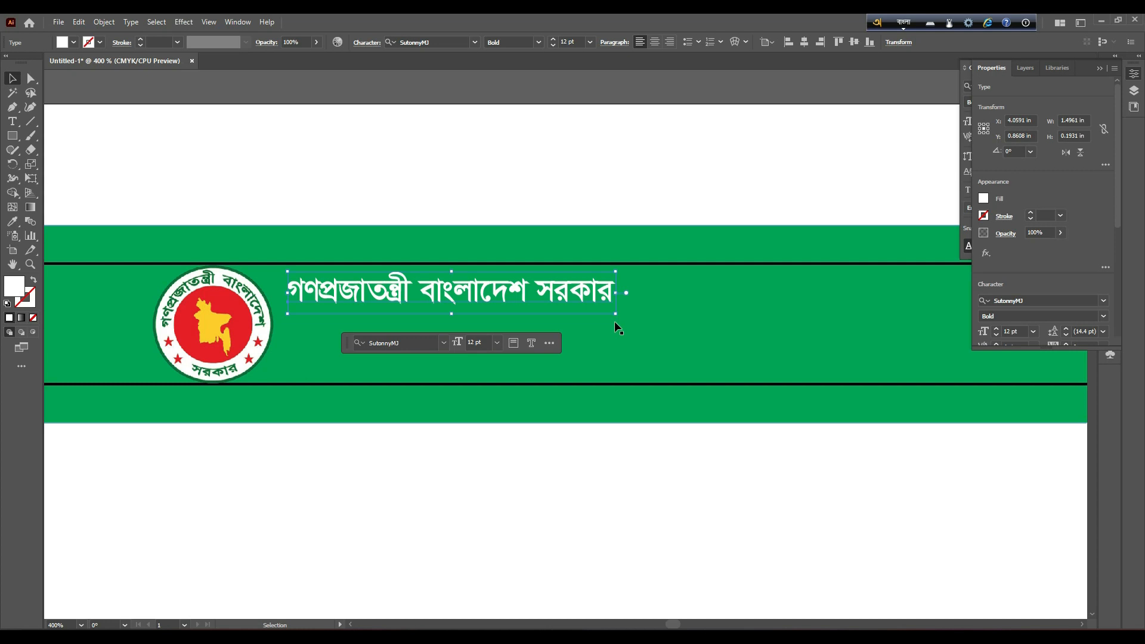
{"action": "left_click_drag", "start_coordinate": [615, 313], "coordinate": [661, 457]}
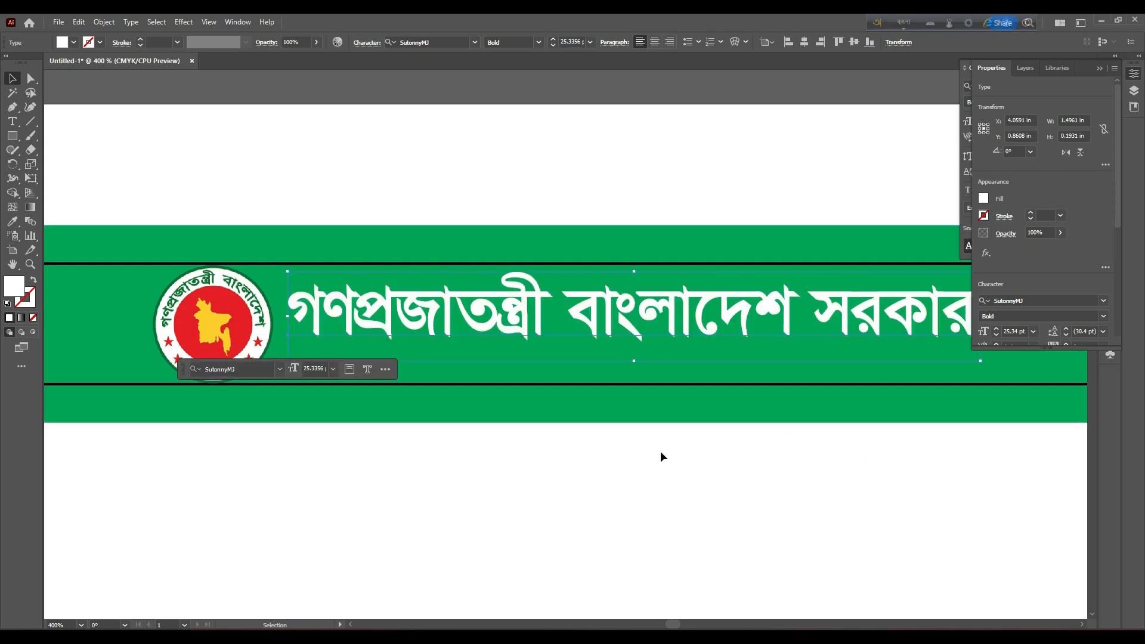
Move the logo further left along the strip to an X position of about 2.18 in.
{"action": "scroll", "coordinate": [378, 414], "scroll_direction": "down", "scroll_amount": 3, "text": "alt"}
{"action": "left_click_drag", "start_coordinate": [266, 327], "coordinate": [204, 322]}
{"action": "scroll", "coordinate": [204, 327], "scroll_direction": "up", "scroll_amount": 2, "text": "alt"}
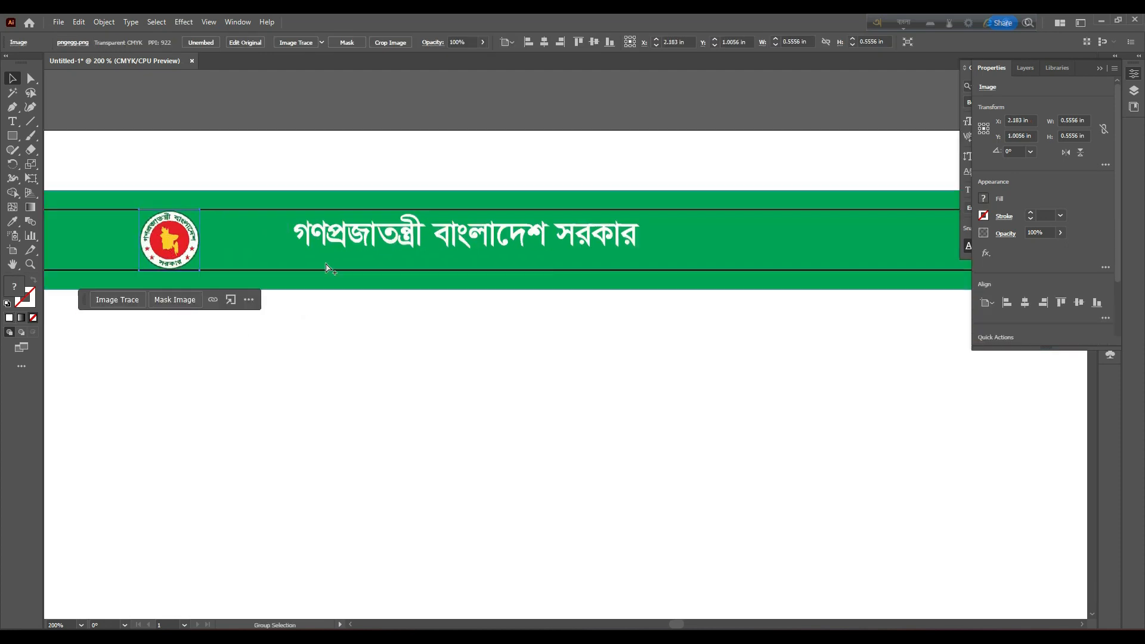
Move the Bangla text right next to the logo and enlarge it to about 36 pt.
{"action": "scroll", "coordinate": [325, 269], "scroll_direction": "up", "scroll_amount": 1, "text": "alt"}
{"action": "left_click_drag", "start_coordinate": [322, 237], "coordinate": [195, 238]}
{"action": "left_click_drag", "start_coordinate": [670, 287], "coordinate": [882, 335]}
{"action": "left_click", "coordinate": [524, 386]}
Reselect the Bangla text and scale it up slightly more within the inner guide area.
{"action": "scroll", "coordinate": [361, 379], "scroll_direction": "down", "scroll_amount": 3}
{"action": "scroll", "coordinate": [225, 312], "scroll_direction": "up", "scroll_amount": 3}
{"action": "left_click", "coordinate": [216, 308]}
{"action": "scroll", "coordinate": [384, 325], "scroll_direction": "down", "scroll_amount": 3}
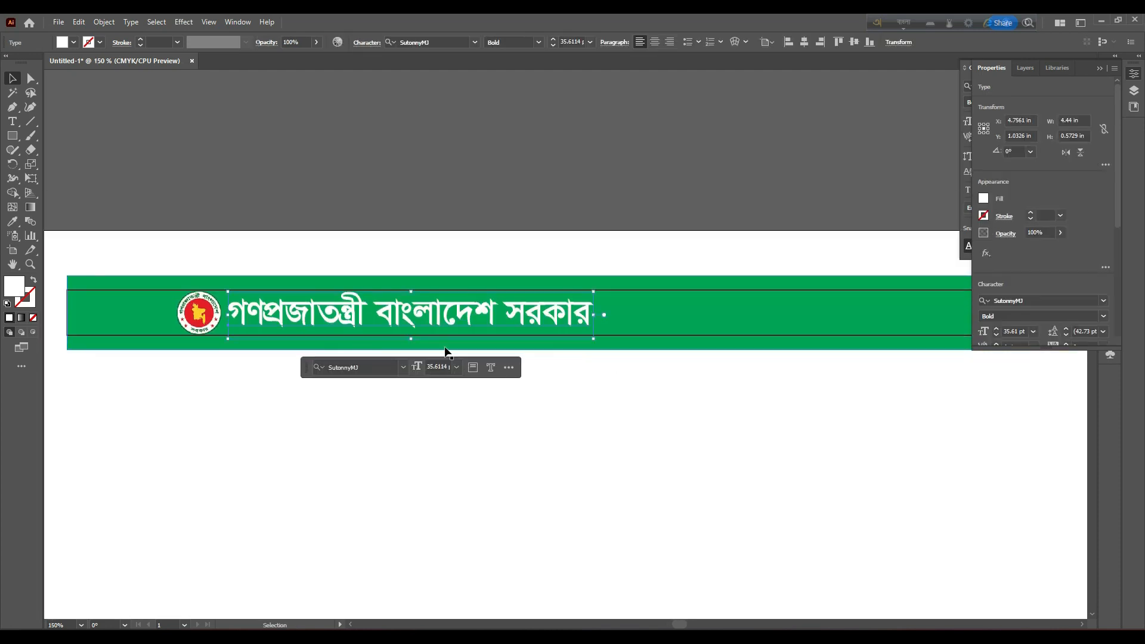
{"action": "left_click_drag", "start_coordinate": [596, 340], "coordinate": [621, 378]}
{"action": "left_click", "coordinate": [565, 402]}
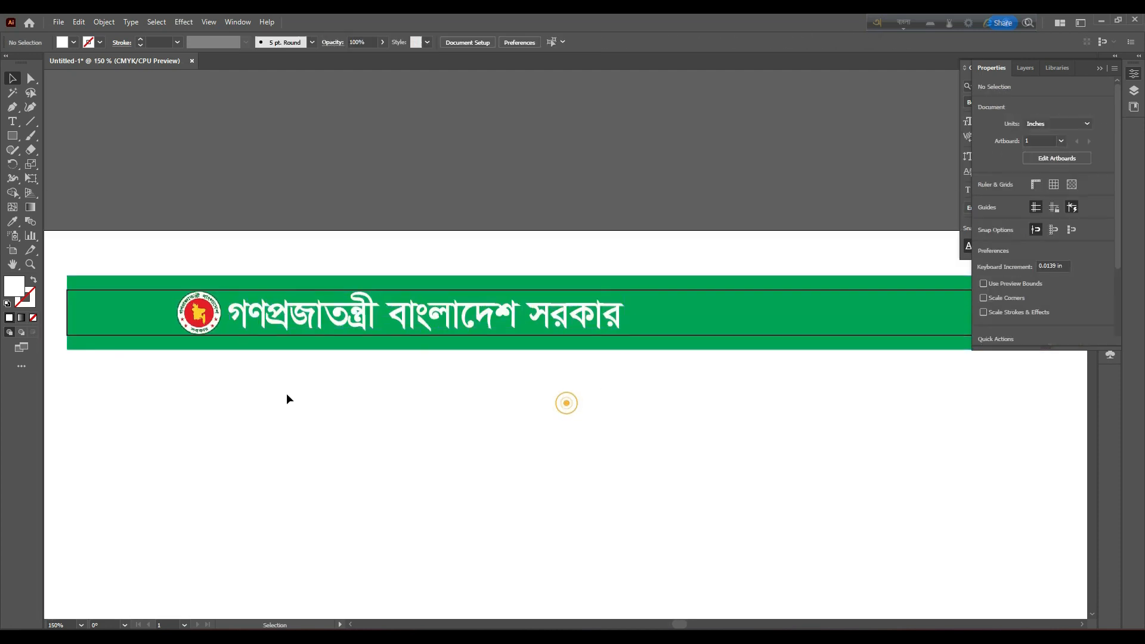
Select the logo and the Bangla text together and align their vertical centers.
{"action": "key", "text": "v"}
{"action": "left_click", "coordinate": [180, 326]}
{"action": "left_click", "coordinate": [533, 310], "text": "shift"}
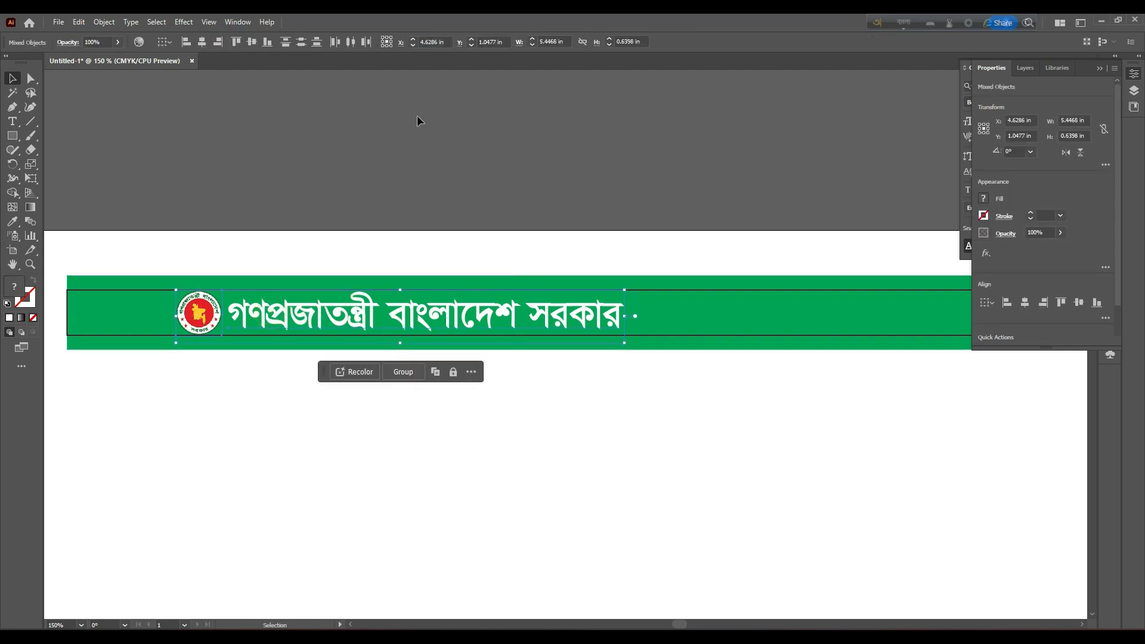
{"action": "left_click", "coordinate": [251, 43]}
{"action": "scroll", "coordinate": [405, 276], "scroll_direction": "up", "scroll_amount": 1}
{"action": "scroll", "coordinate": [404, 278], "scroll_direction": "up", "scroll_amount": 2}
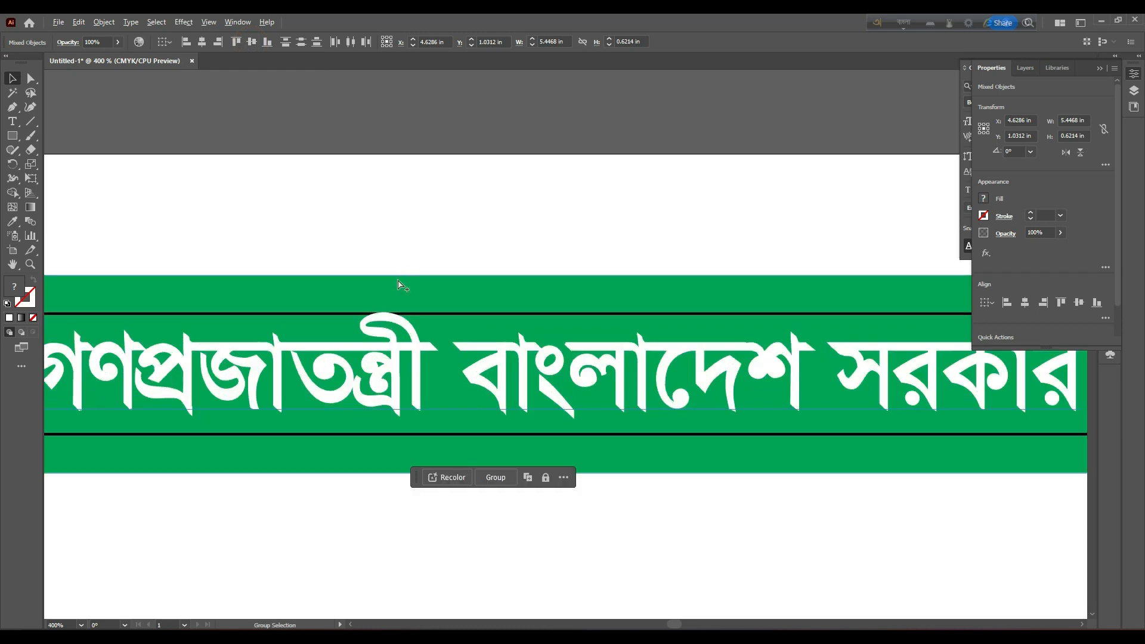
Turn on Align to Glyph Bounds for both Point Text and Area Text.
{"action": "scroll", "coordinate": [431, 275], "scroll_direction": "down", "scroll_amount": 2}
{"action": "scroll", "coordinate": [220, 317], "scroll_direction": "up", "scroll_amount": 2}
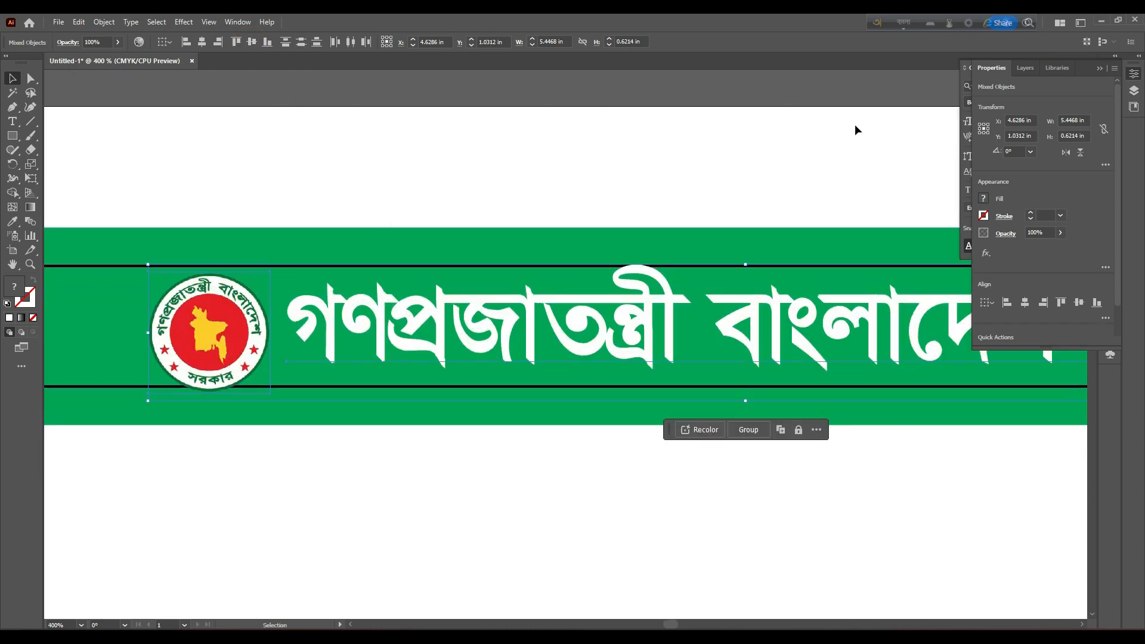
{"action": "left_click", "coordinate": [1106, 318]}
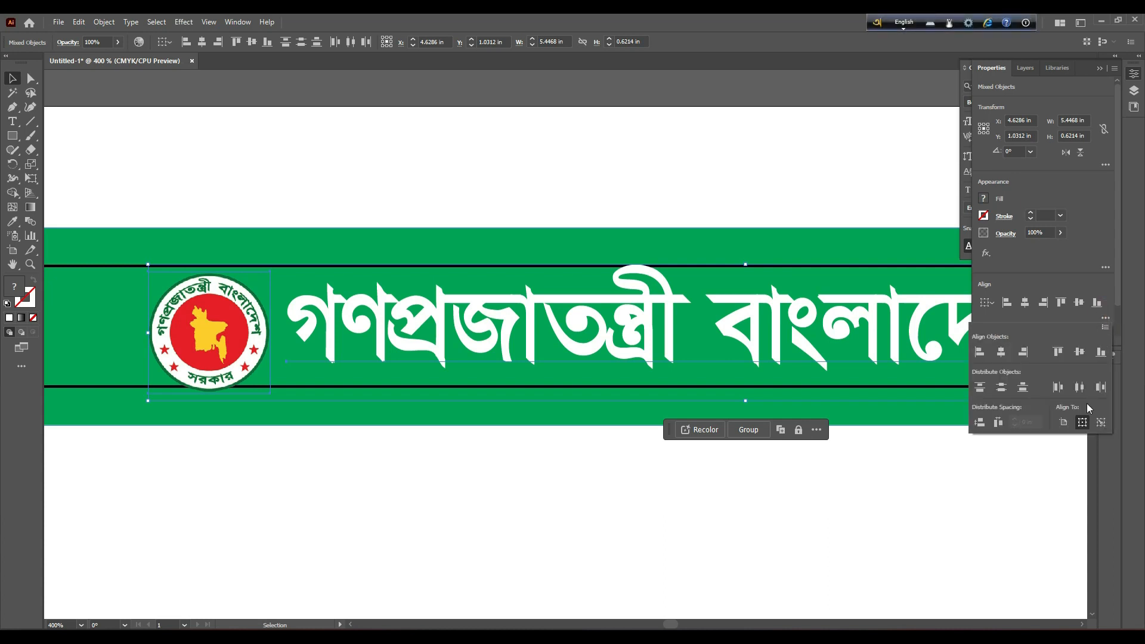
{"action": "left_click", "coordinate": [1107, 326]}
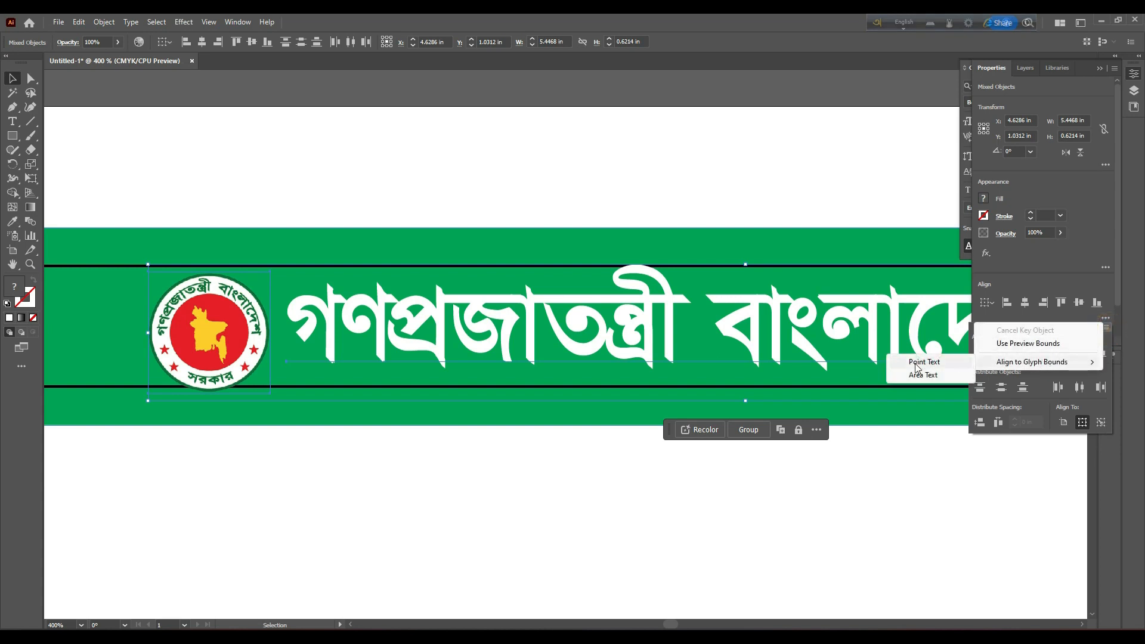
{"action": "left_click", "coordinate": [1029, 365]}
{"action": "left_click", "coordinate": [1104, 319]}
{"action": "left_click", "coordinate": [1102, 320]}
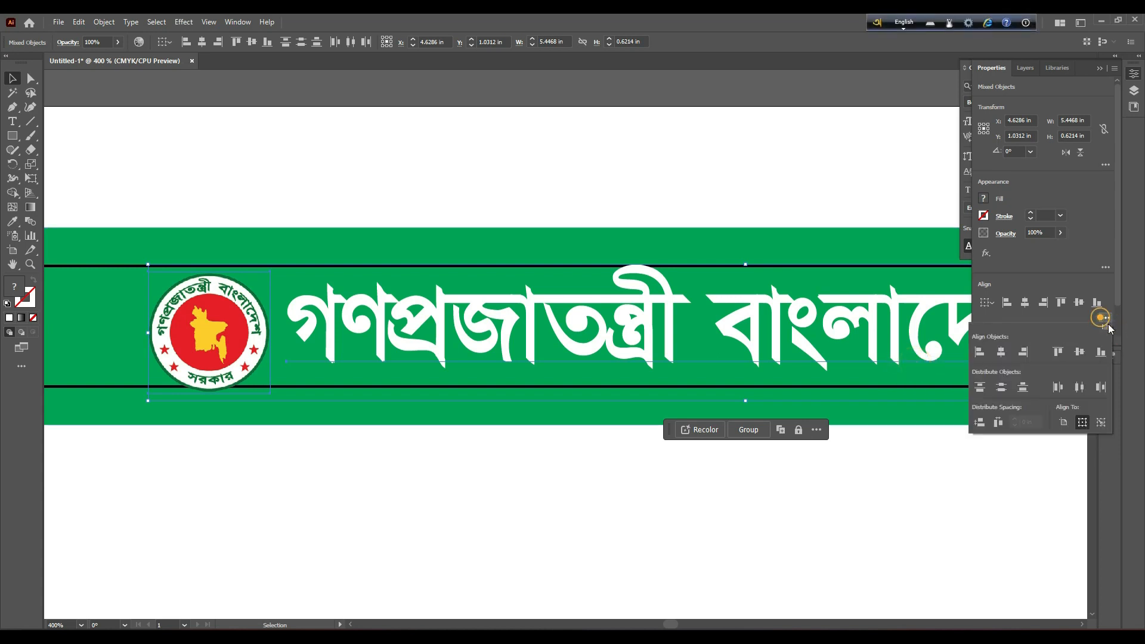
{"action": "left_click", "coordinate": [1107, 327]}
{"action": "mouse_move", "coordinate": [1021, 365]}
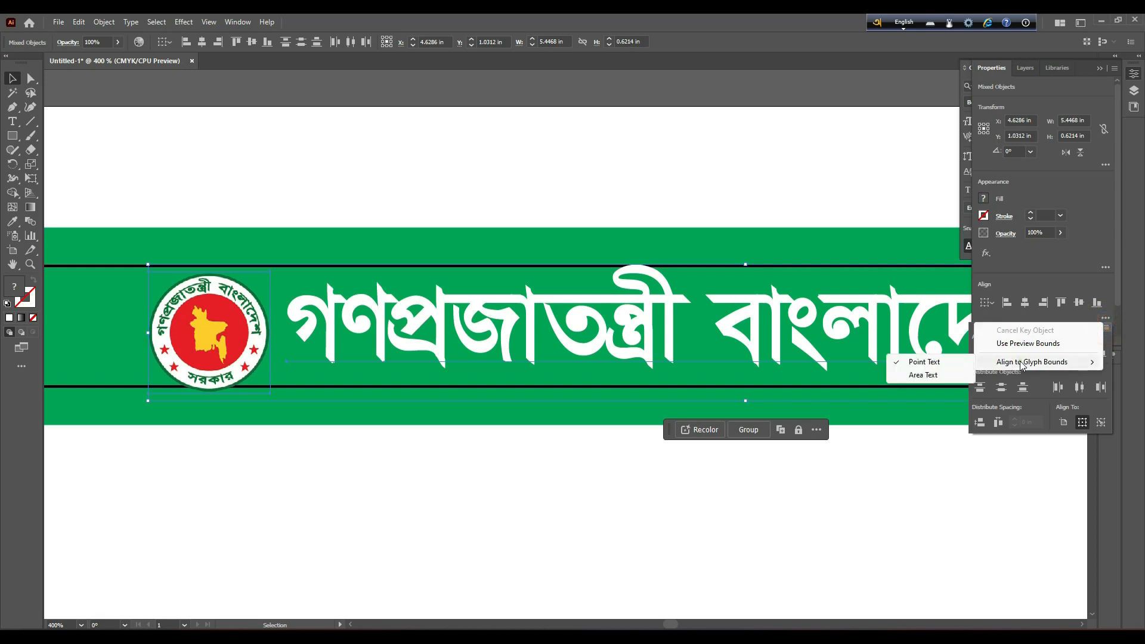
{"action": "left_click", "coordinate": [904, 375]}
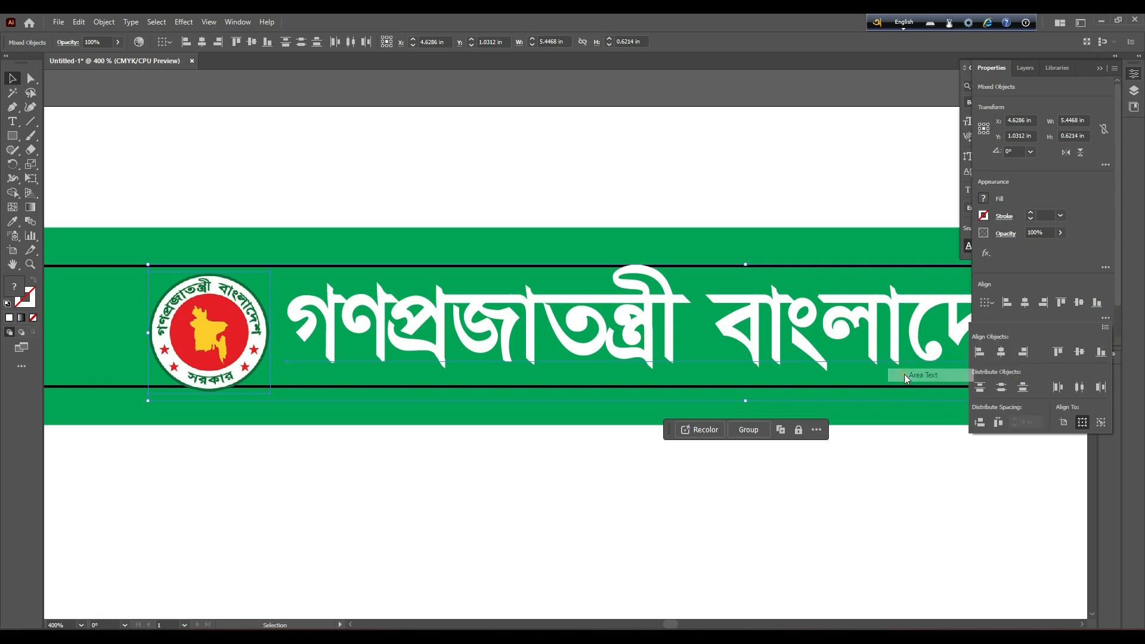
Realign the vertical centers of the logo and Bangla text using their glyph bounds.
{"action": "left_click", "coordinate": [311, 331], "text": "shift"}
{"action": "left_click", "coordinate": [366, 331], "text": "shift"}
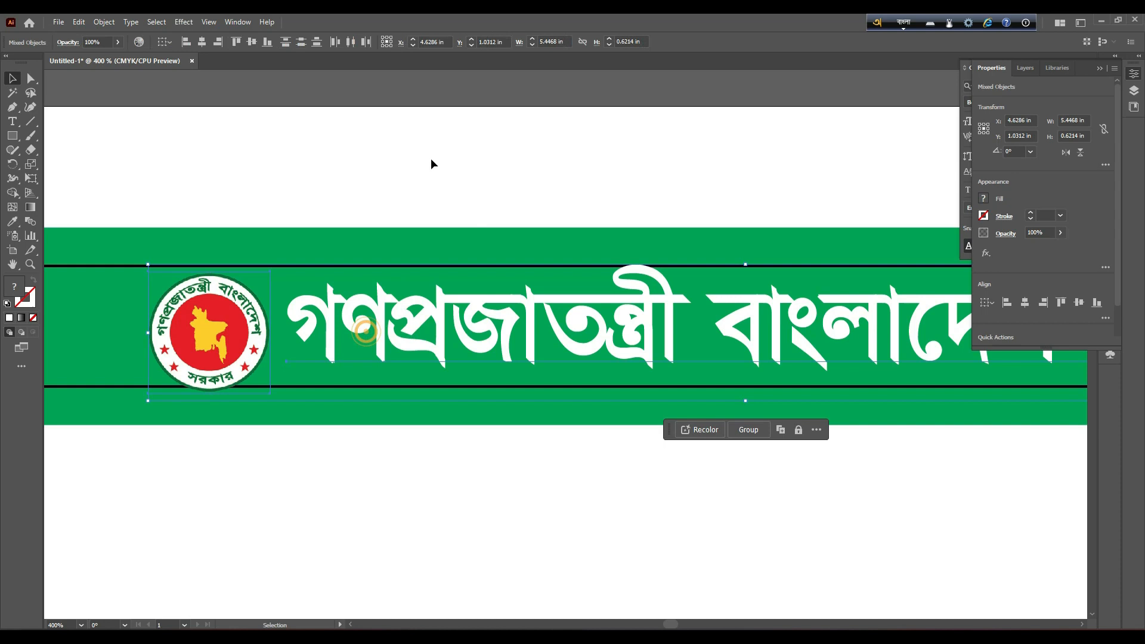
{"action": "left_click", "coordinate": [251, 41]}
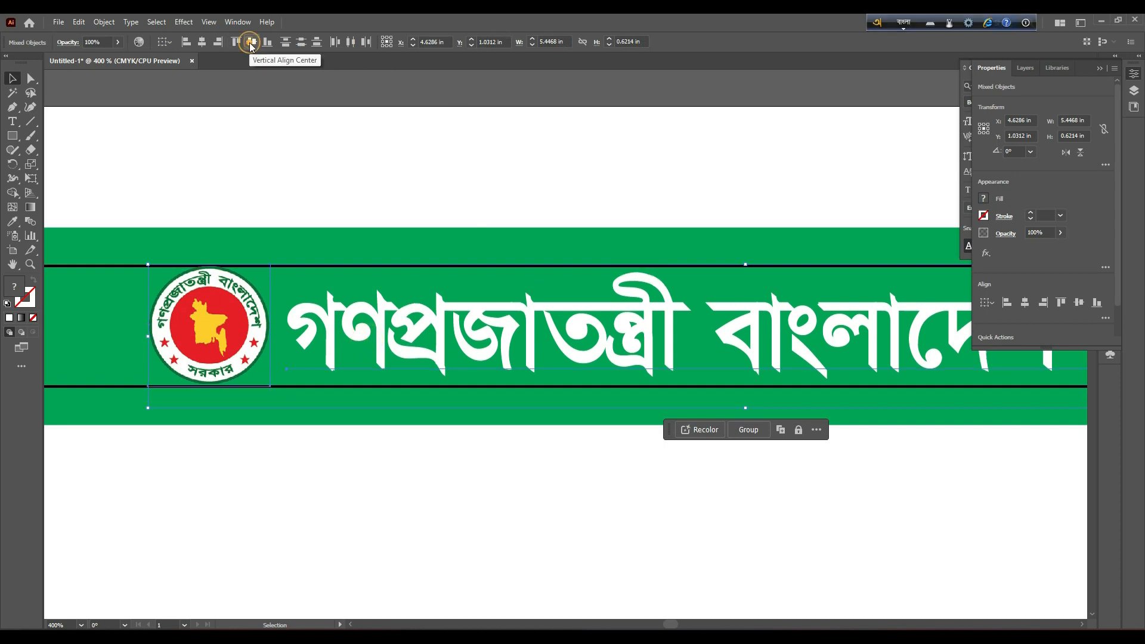
{"action": "scroll", "coordinate": [220, 368], "scroll_direction": "up", "scroll_amount": 1}
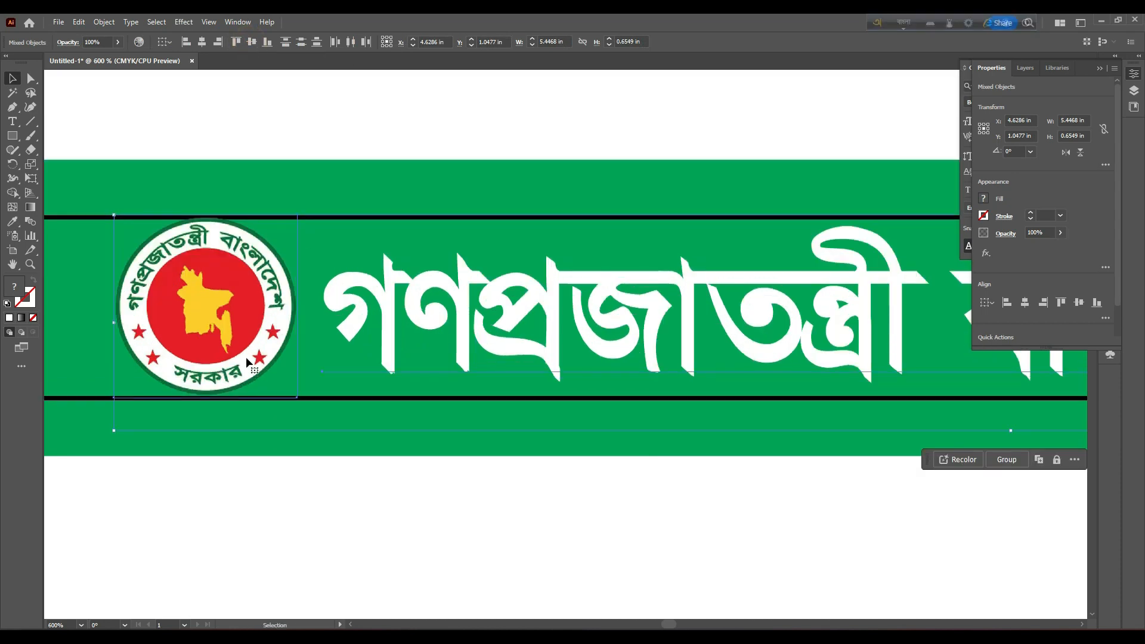
{"action": "scroll", "coordinate": [248, 349], "scroll_direction": "down", "scroll_amount": 6}
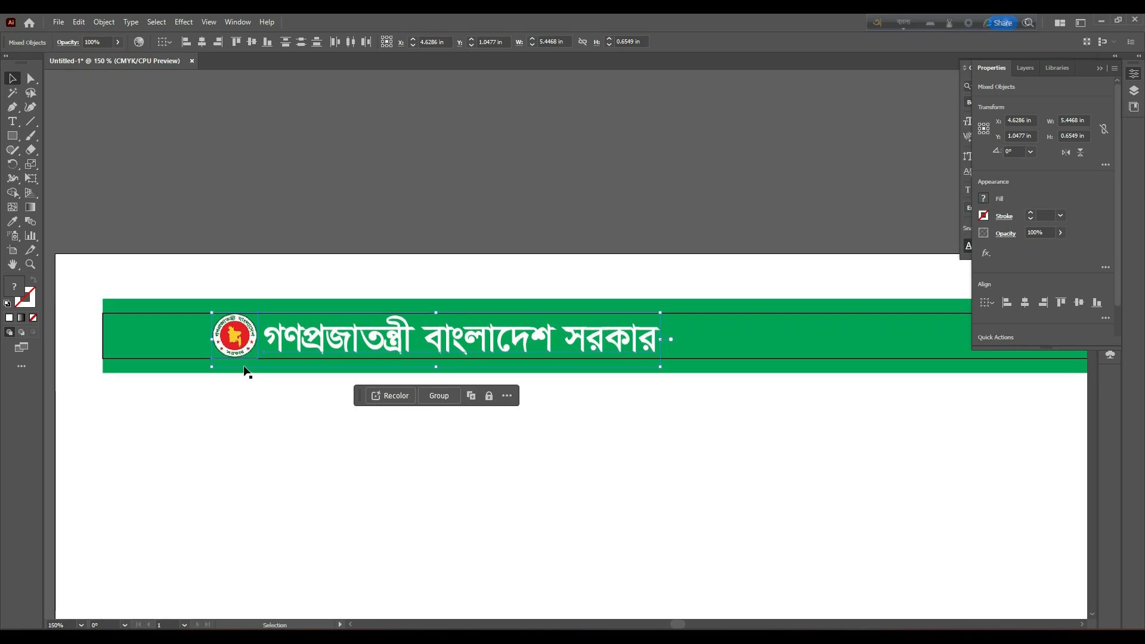
{"action": "scroll", "coordinate": [193, 369], "scroll_direction": "up", "scroll_amount": 3}
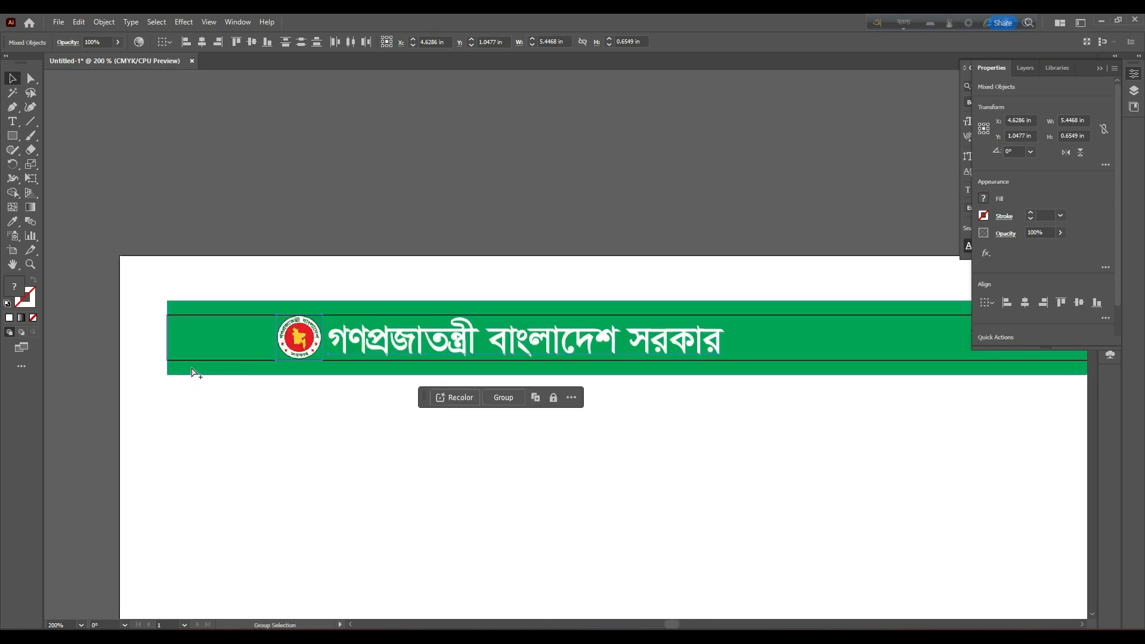
Select the Bangla text alone and nudge it three increments right, away from the logo.
{"action": "left_click", "coordinate": [233, 422]}
{"action": "left_click", "coordinate": [377, 334]}
{"action": "key", "text": "Right"}
{"action": "key", "text": "Right"}
{"action": "key", "text": "Right"}
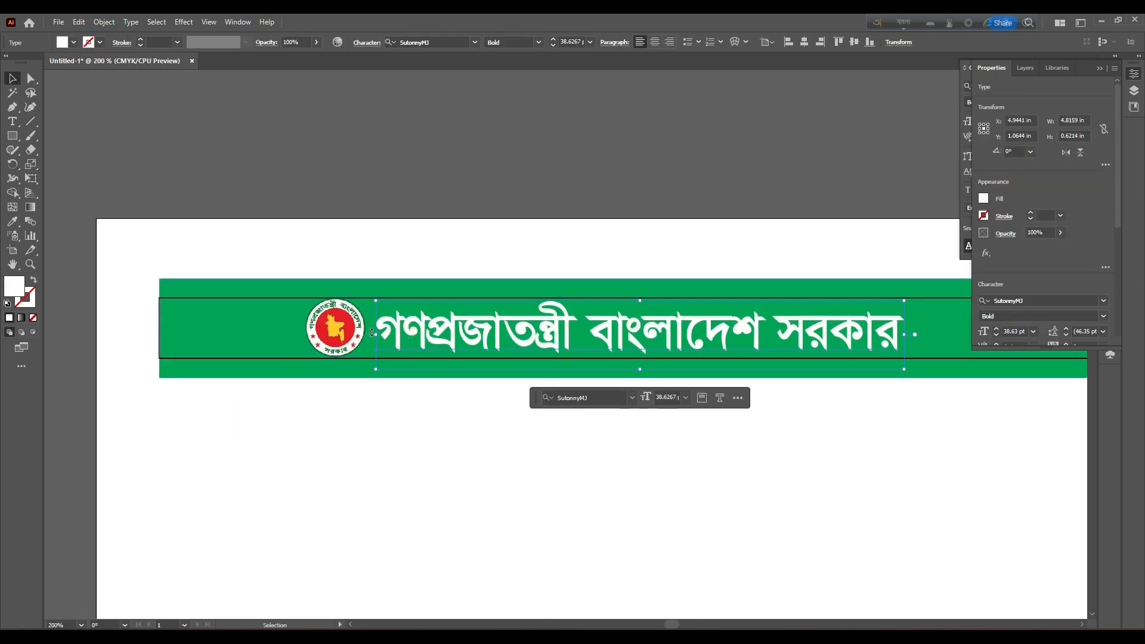
{"action": "scroll", "coordinate": [367, 328], "scroll_direction": "up", "scroll_amount": 2}
{"action": "left_click", "coordinate": [314, 231]}
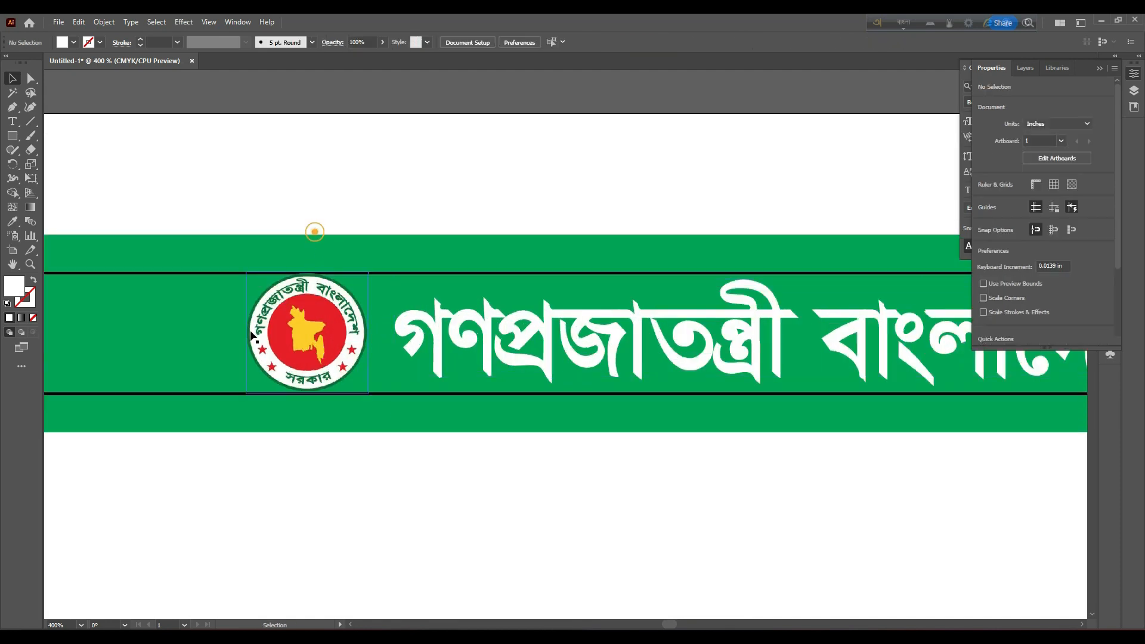
Draw a white rectangle about 0.76 by 0.9 in around the logo across the strip's full height, and place it behind the logo.
{"action": "left_click", "coordinate": [332, 329]}
{"action": "scroll", "coordinate": [332, 328], "scroll_direction": "up", "scroll_amount": 1}
{"action": "left_click", "coordinate": [13, 138]}
{"action": "left_click_drag", "start_coordinate": [12, 142], "coordinate": [39, 140]}
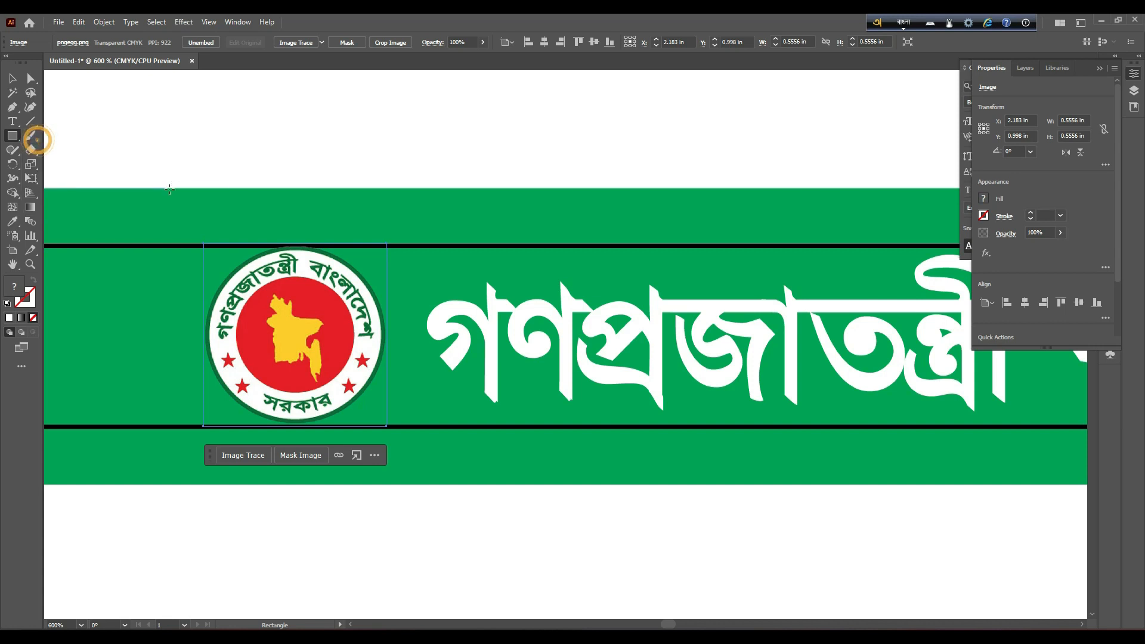
{"action": "left_click_drag", "start_coordinate": [171, 187], "coordinate": [422, 482]}
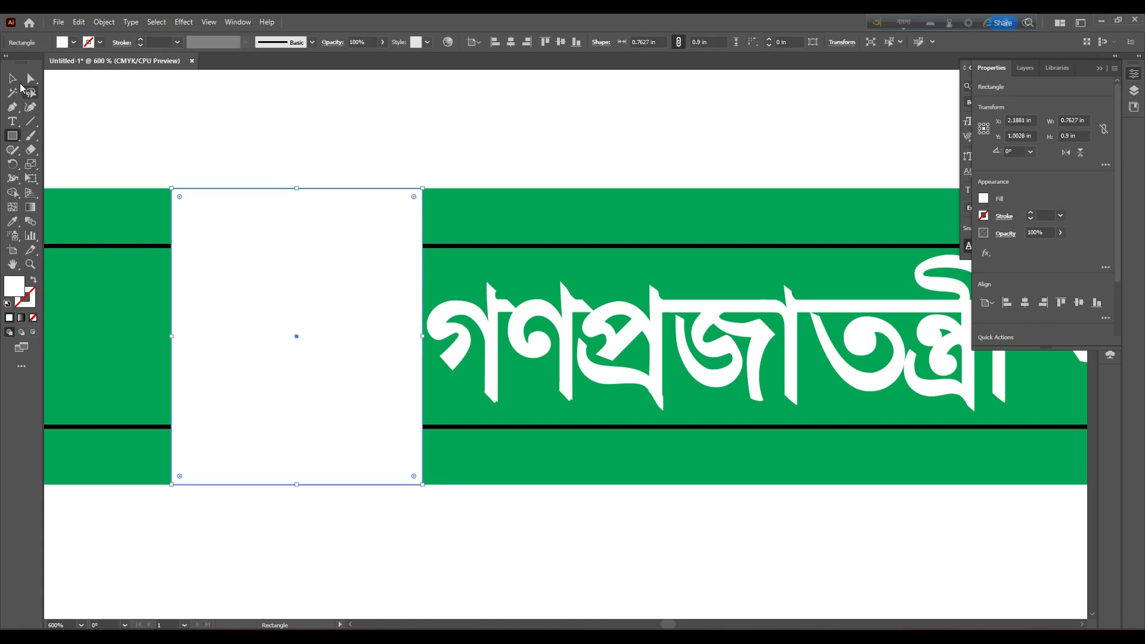
{"action": "left_click", "coordinate": [12, 79]}
{"action": "key", "text": "ctrl+x"}
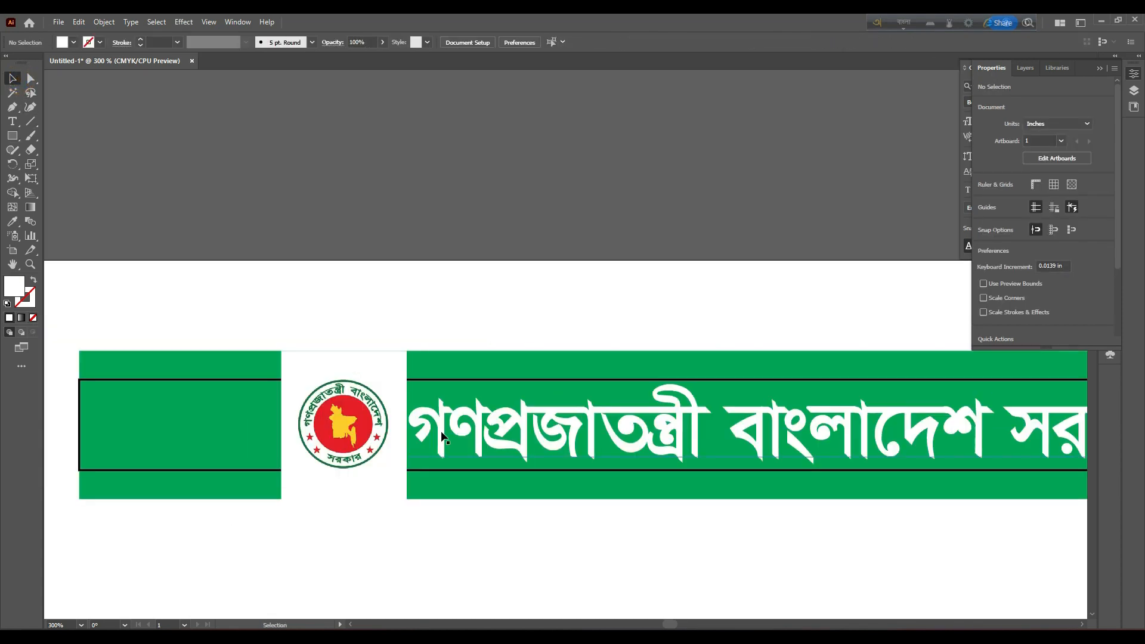
Move the Bangla text right, clear of the white rectangle, to an X position of about 5.09 in.
{"action": "left_click", "coordinate": [442, 432]}
{"action": "left_click_drag", "start_coordinate": [442, 432], "coordinate": [461, 435]}
{"action": "scroll", "coordinate": [462, 436], "scroll_direction": "down", "scroll_amount": 2}
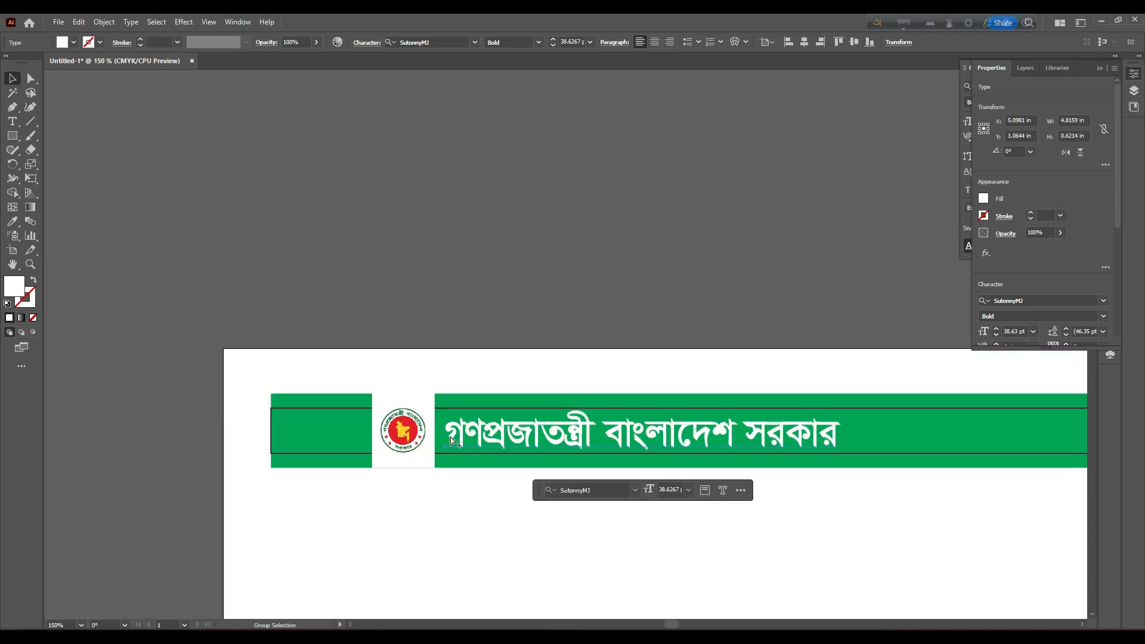
{"action": "scroll", "coordinate": [418, 471], "scroll_direction": "right", "scroll_amount": 4}
{"action": "left_click", "coordinate": [359, 493]}
{"action": "scroll", "coordinate": [334, 481], "scroll_direction": "up", "scroll_amount": 2}
{"action": "left_click", "coordinate": [322, 471]}
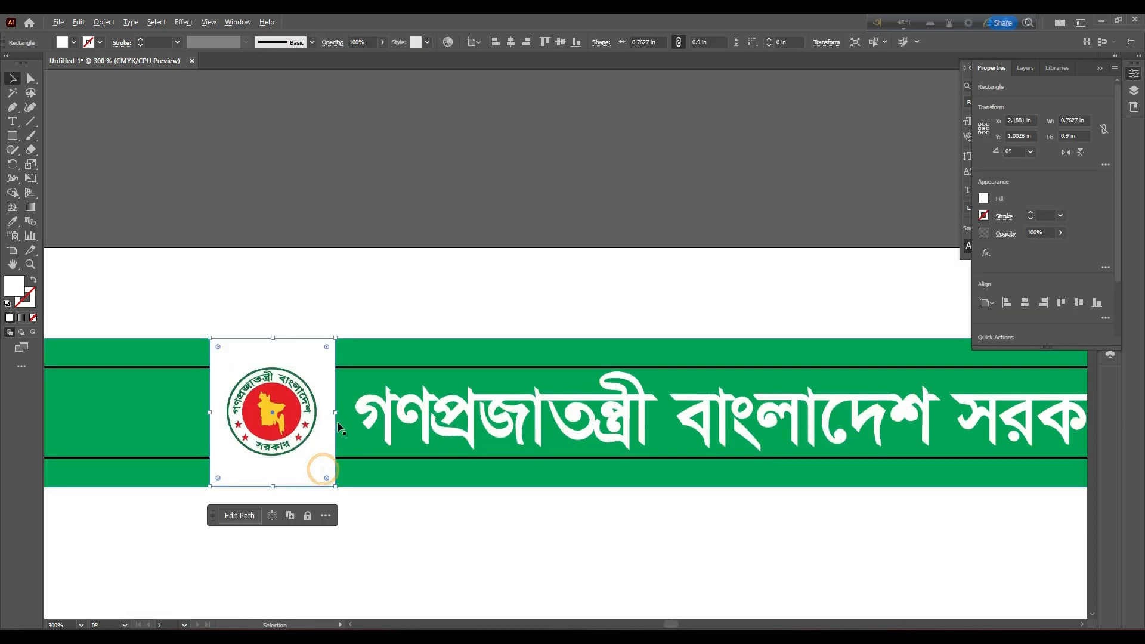
{"action": "left_click", "coordinate": [309, 555]}
{"action": "left_click_drag", "start_coordinate": [382, 427], "coordinate": [377, 434]}
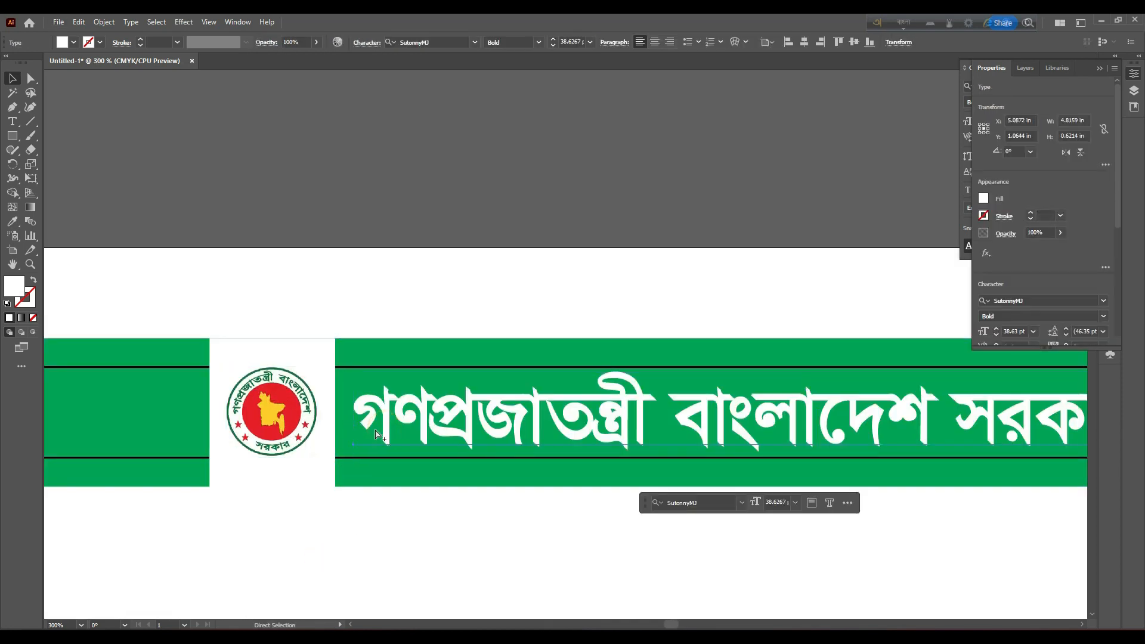
{"action": "scroll", "coordinate": [378, 435], "scroll_direction": "down", "scroll_amount": 2}
Group the logo with its white rectangle, and group the result with the Bangla text.
{"action": "left_click", "coordinate": [330, 428]}
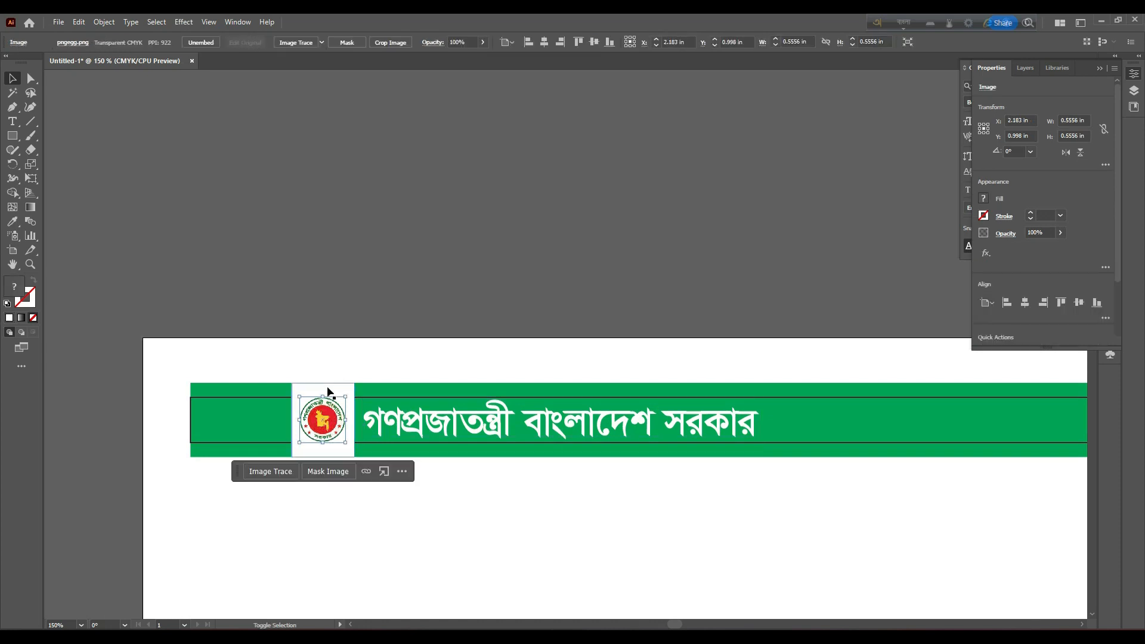
{"action": "left_click", "coordinate": [329, 392], "text": "shift"}
{"action": "key", "text": "ctrl+g"}
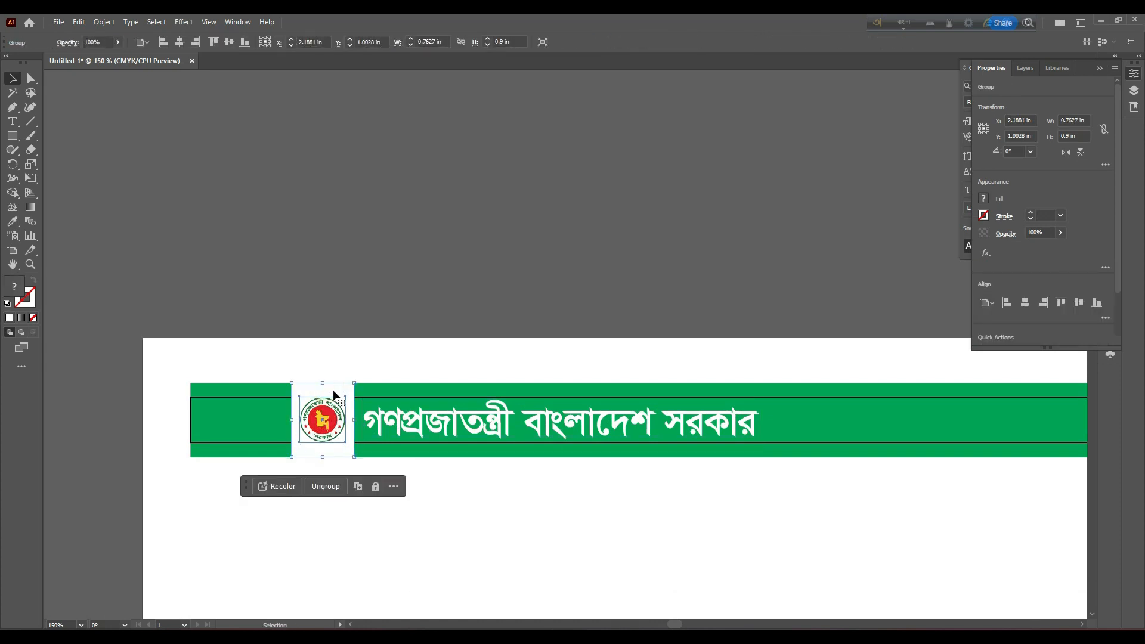
{"action": "left_click", "coordinate": [407, 416], "text": "shift"}
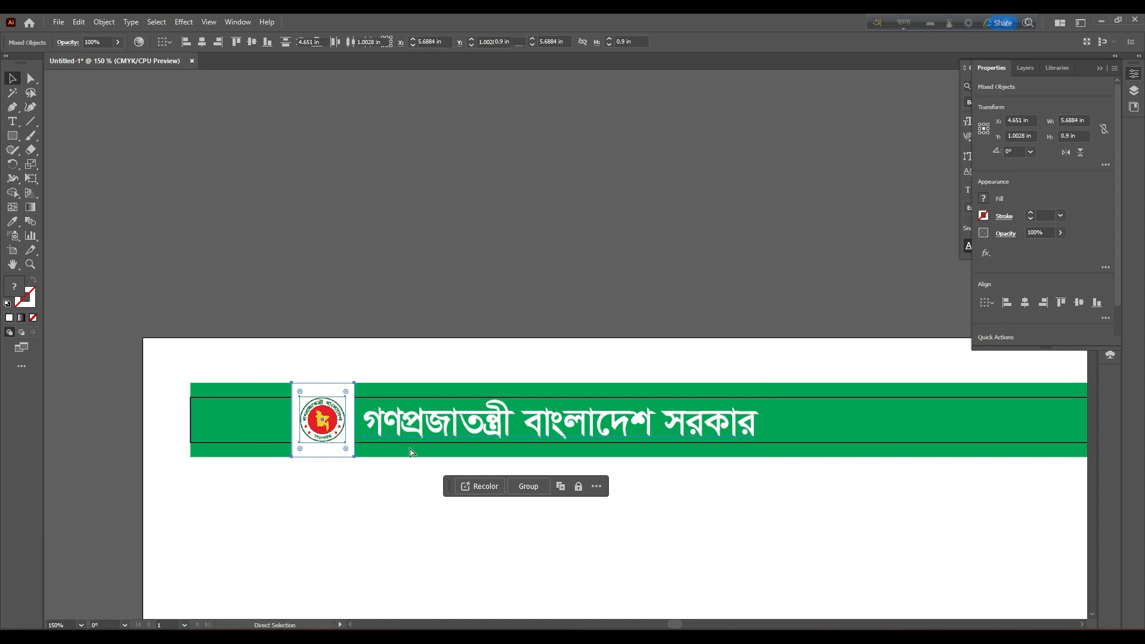
{"action": "key", "text": "ctrl+g"}
Duplicate the logo-and-text group rightward to an X of about 10.63 in and repeat the duplication four more times along the strip.
{"action": "scroll", "coordinate": [411, 451], "scroll_direction": "down", "scroll_amount": 4}
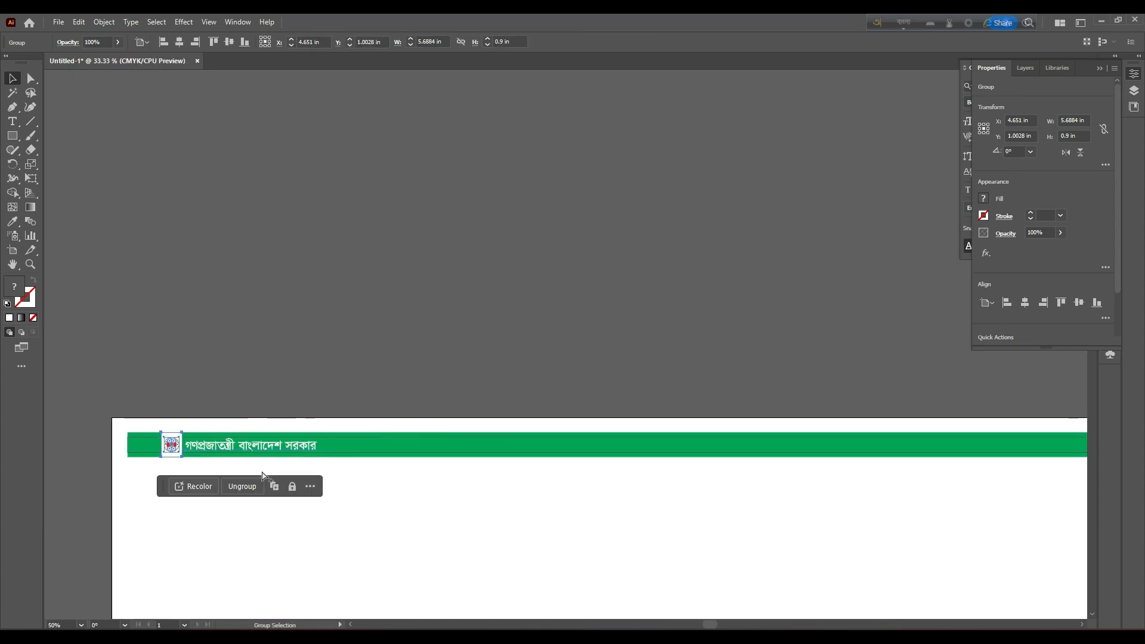
{"action": "scroll", "coordinate": [262, 476], "scroll_direction": "up", "scroll_amount": 3}
{"action": "left_click_drag", "start_coordinate": [178, 425], "coordinate": [507, 425]}
{"action": "key", "text": "ctrl"}
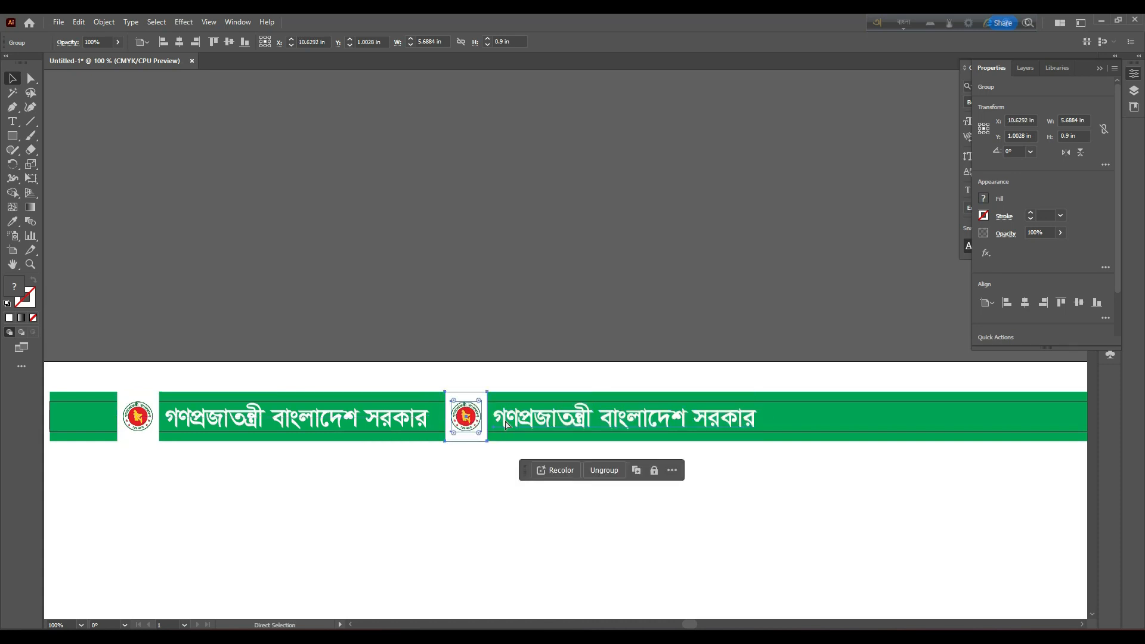
{"action": "key", "text": "ctrl+d"}
{"action": "key", "text": "ctrl+d"}
{"action": "key", "text": "ctrl+d"}
{"action": "key", "text": "ctrl+d"}
{"action": "scroll", "coordinate": [449, 474], "scroll_direction": "down", "scroll_amount": 3}
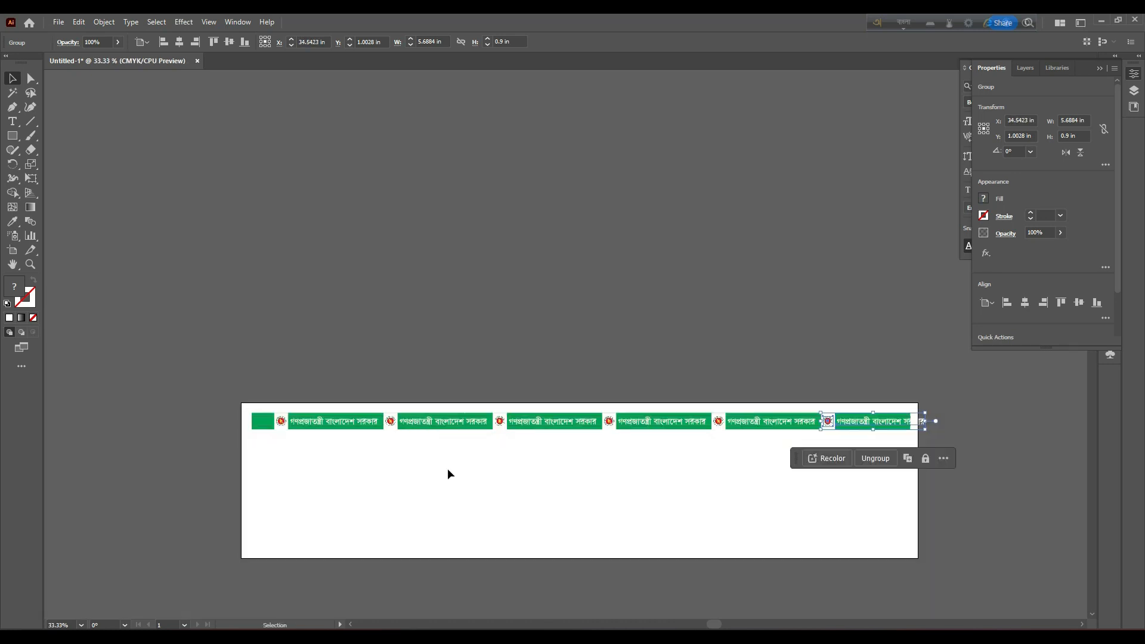
Delete the last copy overhanging the strip's right end and lock the green strip and its guide rectangle.
{"action": "type", "text": "d"}
{"action": "key", "text": "Delete"}
{"action": "left_click", "coordinate": [264, 320]}
{"action": "left_click_drag", "start_coordinate": [259, 450], "coordinate": [259, 450]}
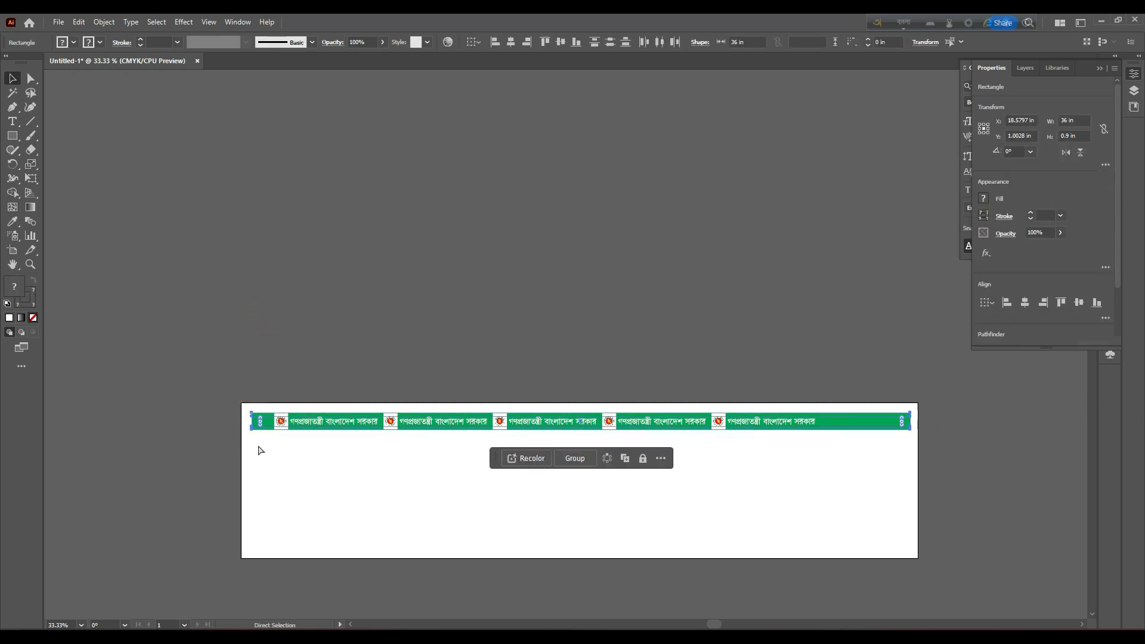
{"action": "left_click", "coordinate": [260, 451]}
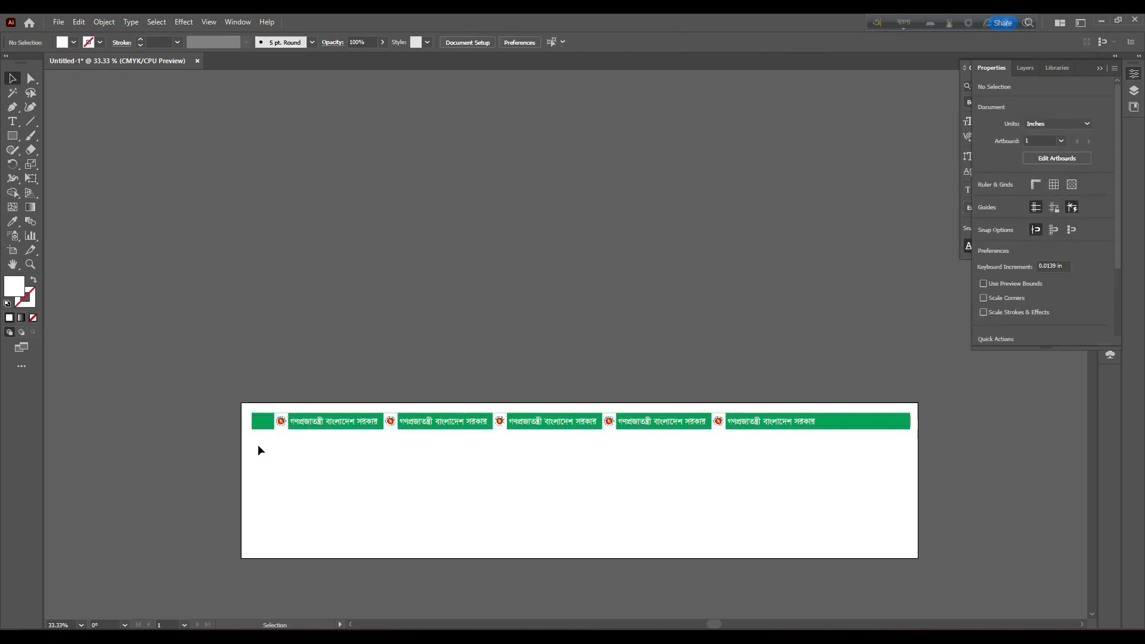
Select the five logo-and-text groups and distribute them horizontally with 0.5 in spacing, using the last group as key object.
{"action": "left_click_drag", "start_coordinate": [300, 380], "coordinate": [832, 487]}
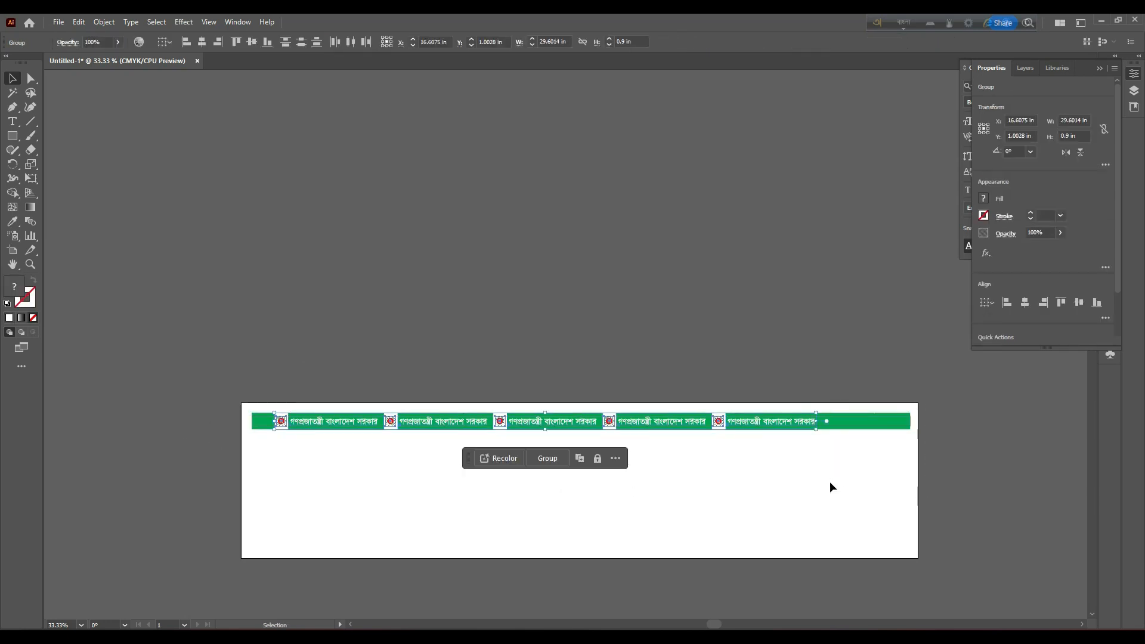
{"action": "left_click", "coordinate": [1105, 318]}
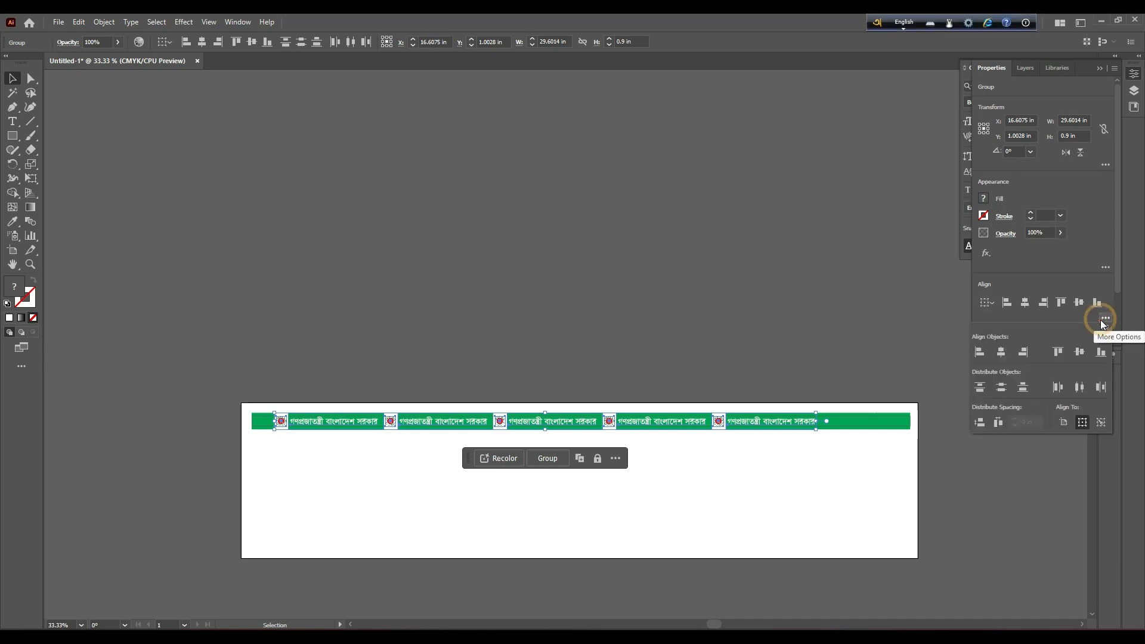
{"action": "left_click", "coordinate": [1101, 423]}
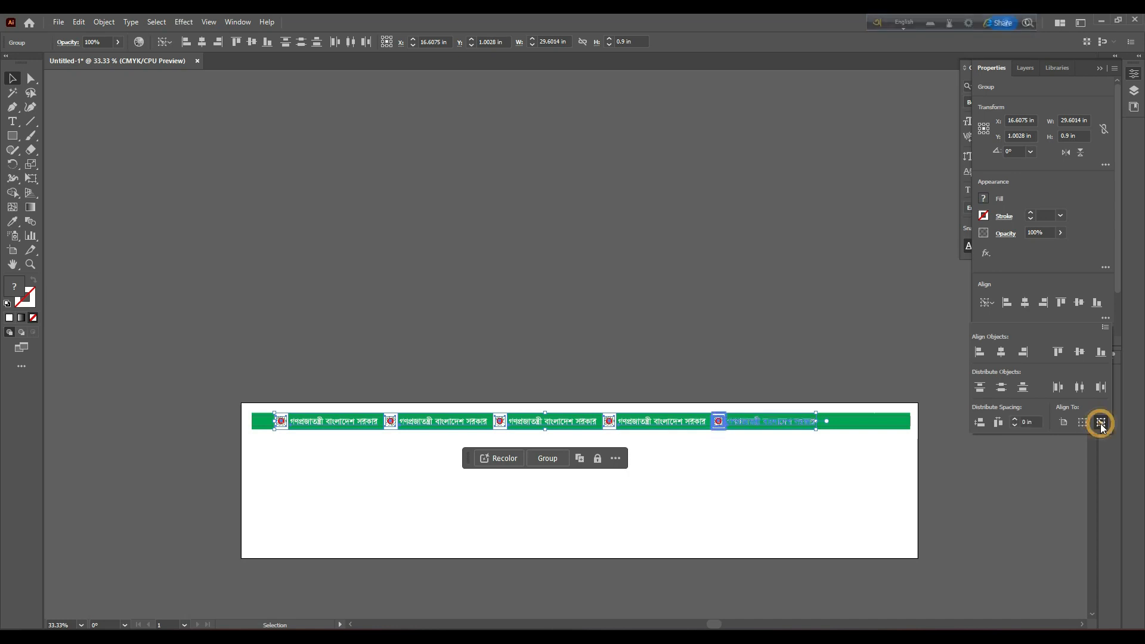
{"action": "left_click", "coordinate": [998, 423]}
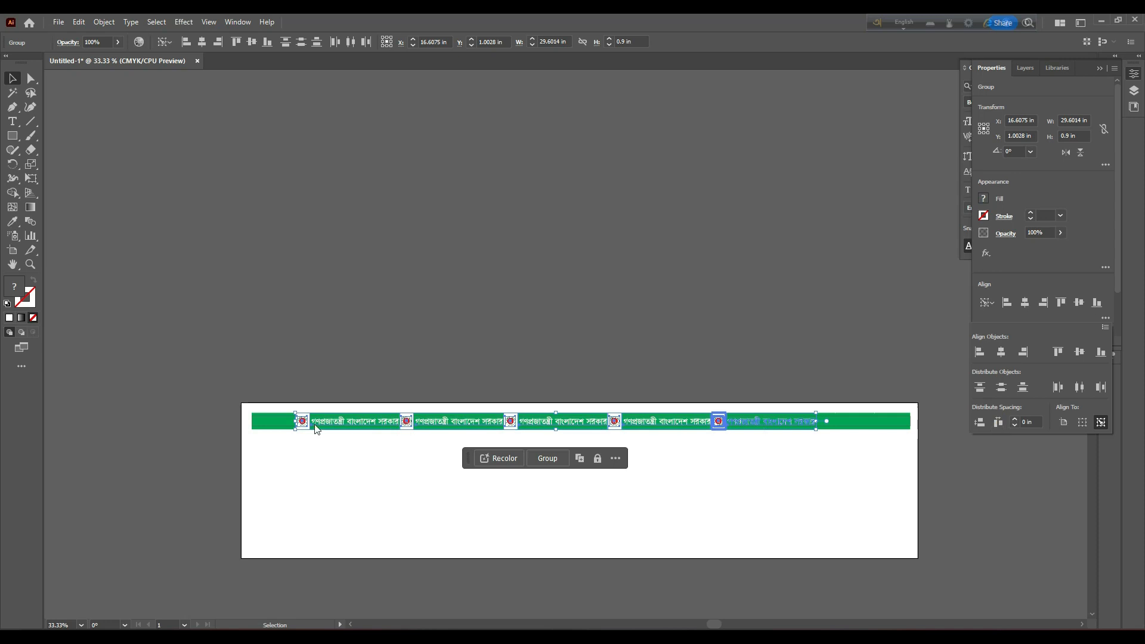
{"action": "left_click", "coordinate": [1015, 421]}
{"action": "left_click", "coordinate": [999, 424]}
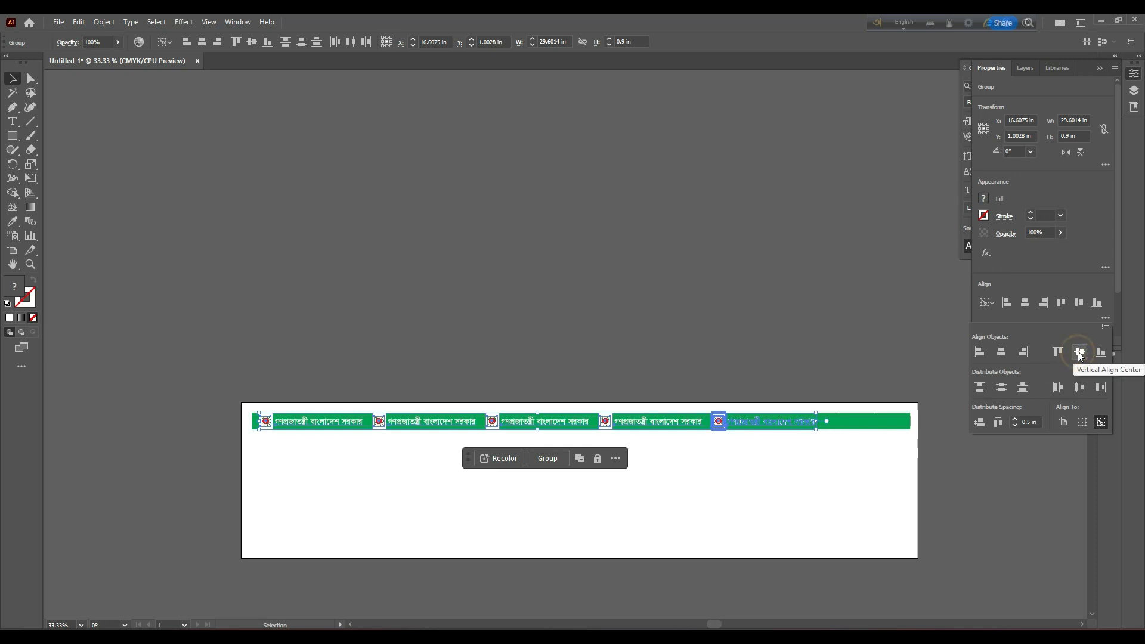
{"action": "left_click", "coordinate": [576, 516]}
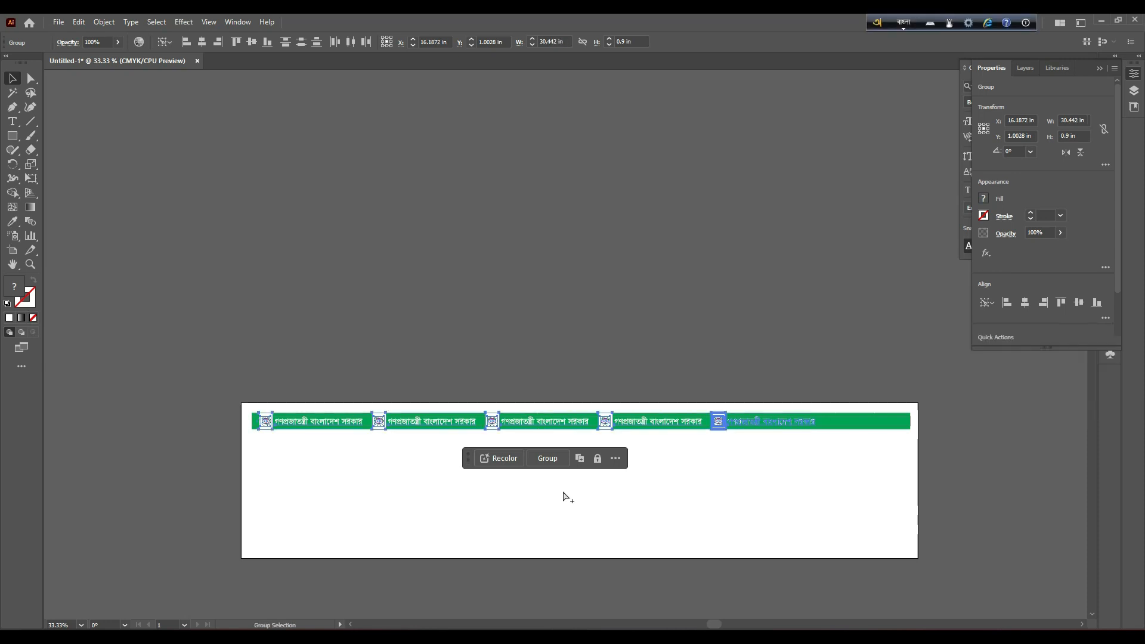
{"action": "scroll", "coordinate": [266, 468], "scroll_direction": "up", "scroll_amount": 3}
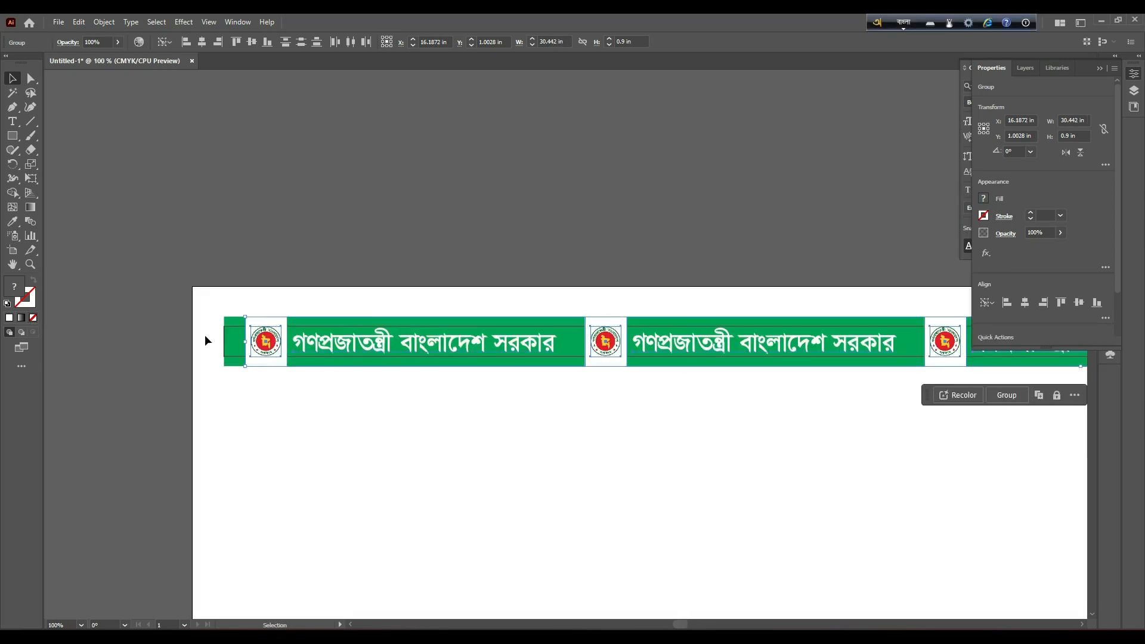
{"action": "left_click", "coordinate": [228, 416]}
{"action": "key", "text": "ctrl+alt+2"}
{"action": "left_click", "coordinate": [228, 413]}
{"action": "left_click_drag", "start_coordinate": [270, 311], "coordinate": [332, 405]}
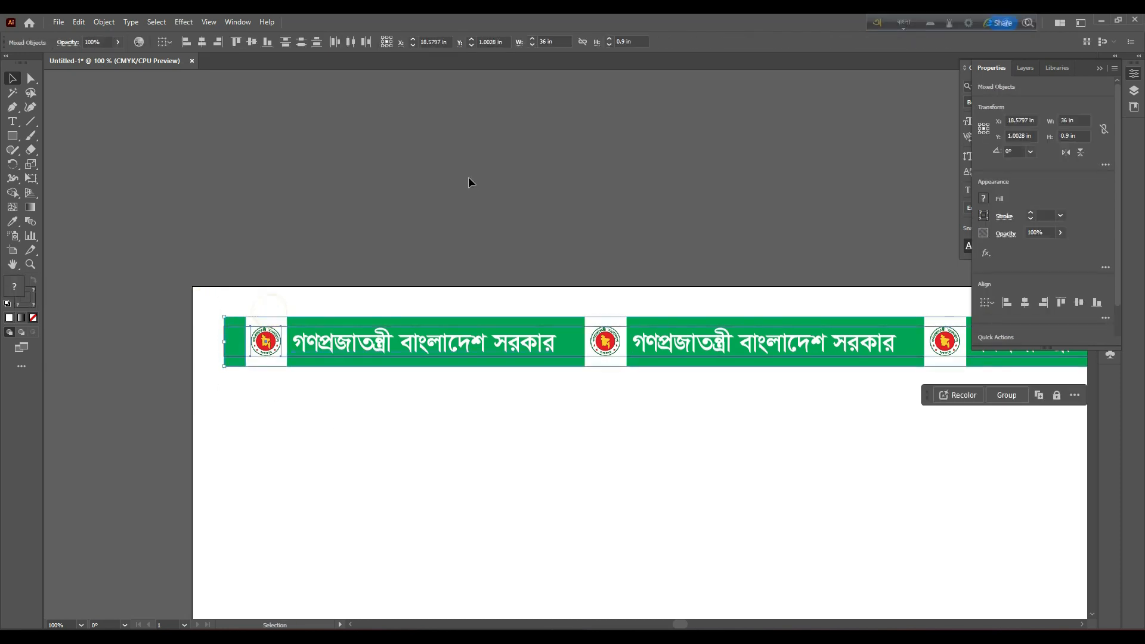
{"action": "left_click", "coordinate": [204, 43]}
{"action": "scroll", "coordinate": [362, 301], "scroll_direction": "down", "scroll_amount": 4}
{"action": "key", "text": "ctrl+z"}
{"action": "key", "text": "ctrl+z"}
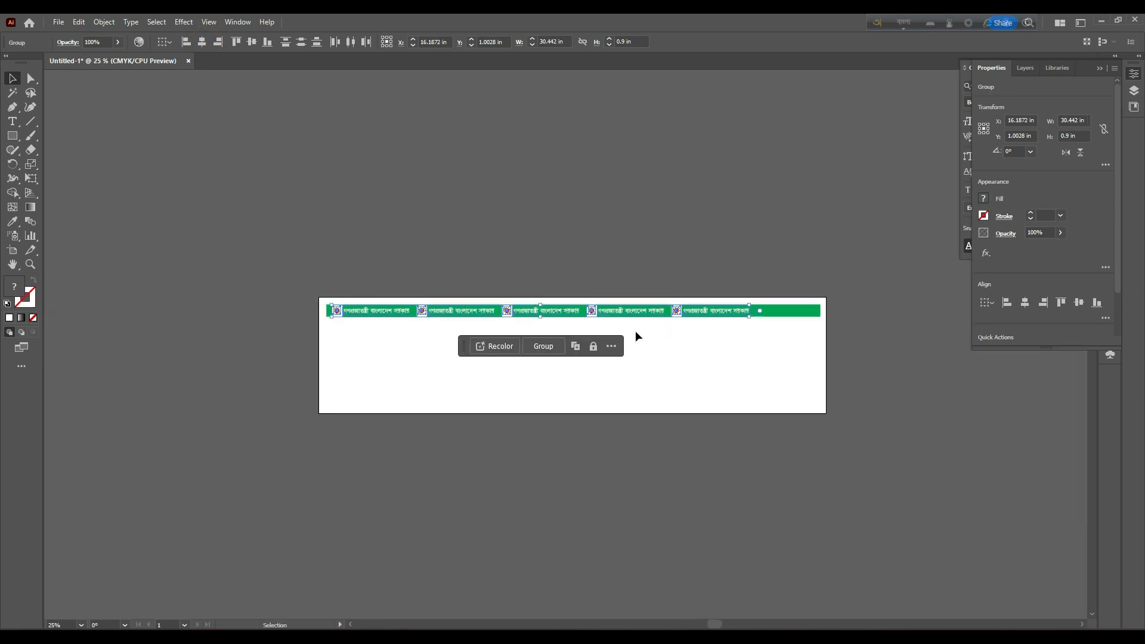
Group the five logo-and-text groups into one and unlock the green strip and its guide rectangle.
{"action": "key", "text": "ctrl+g"}
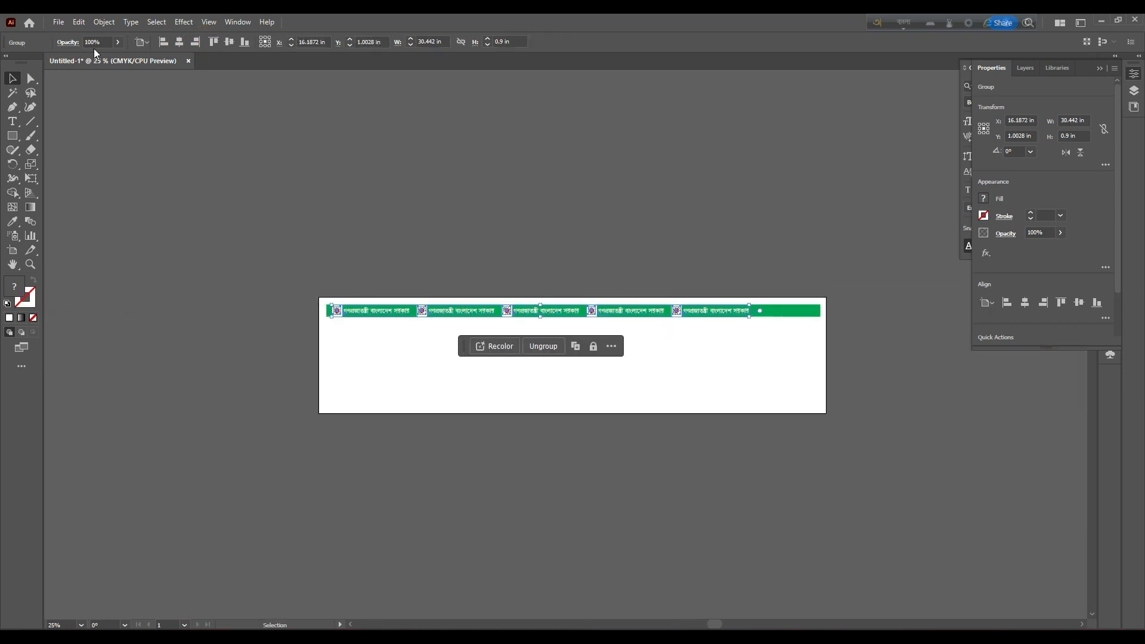
{"action": "left_click", "coordinate": [412, 203]}
{"action": "scroll", "coordinate": [412, 310], "scroll_direction": "up", "scroll_amount": 1}
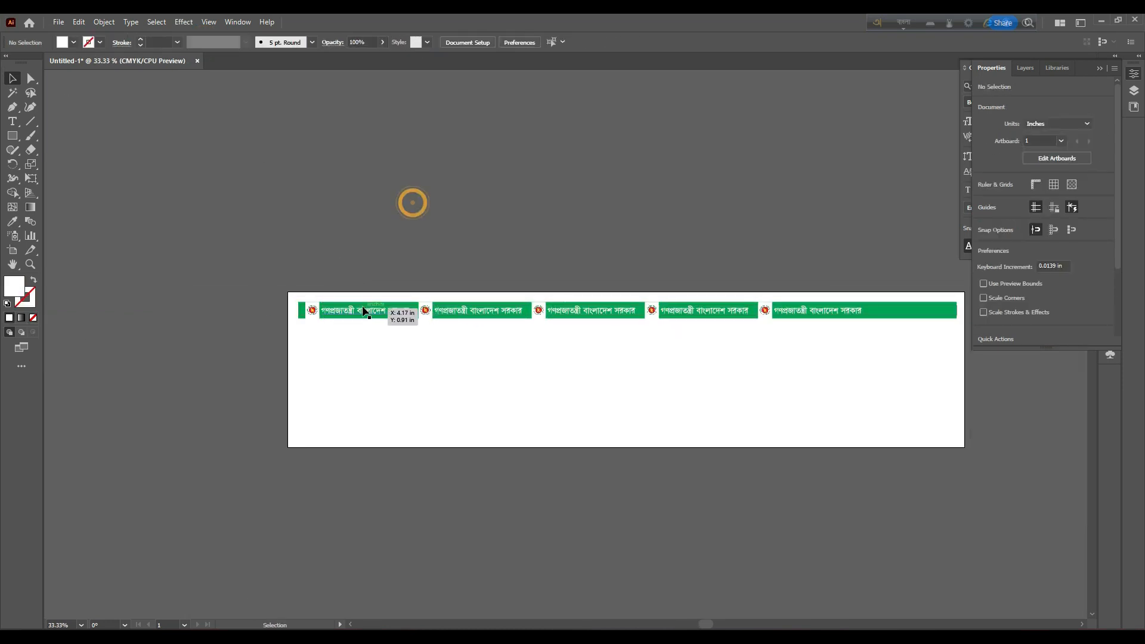
{"action": "left_click", "coordinate": [365, 311]}
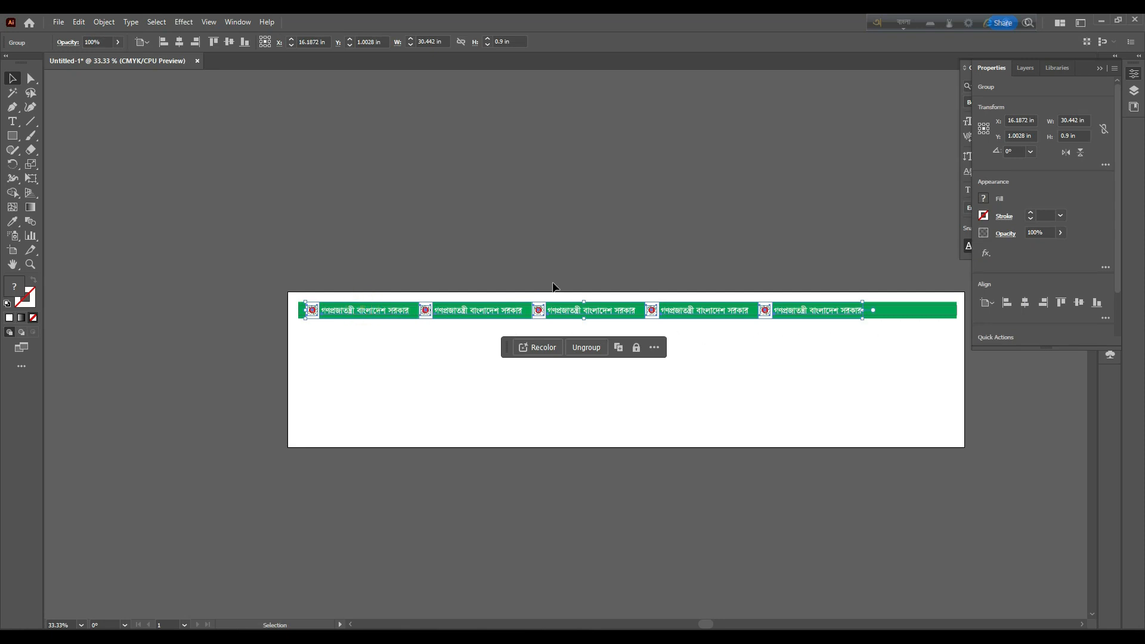
{"action": "left_click", "coordinate": [935, 352]}
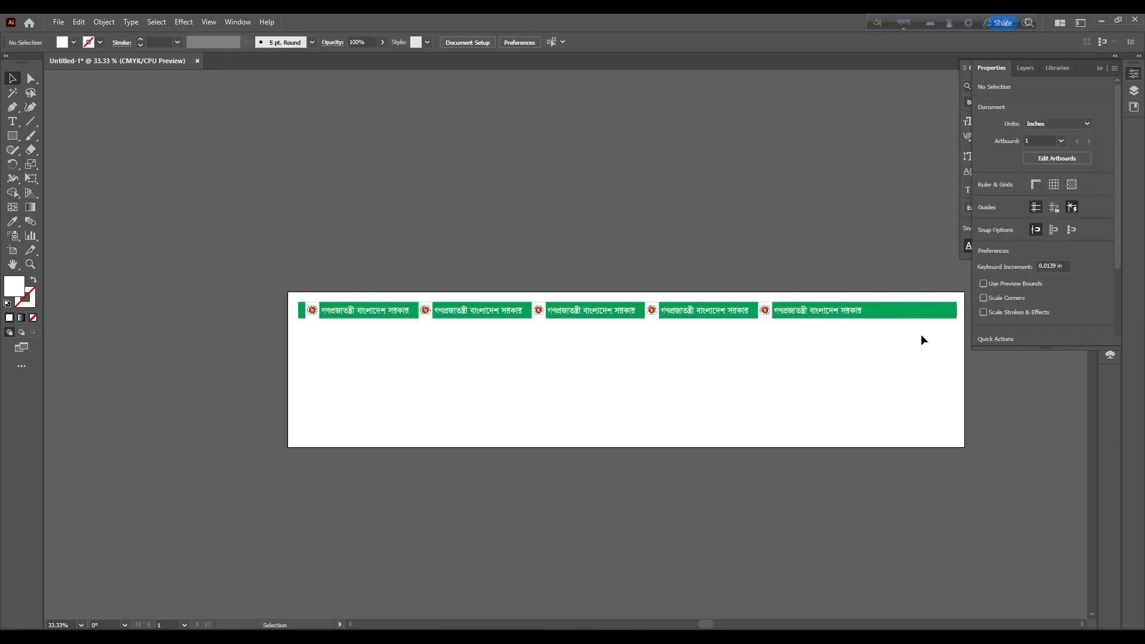
{"action": "left_click", "coordinate": [909, 324]}
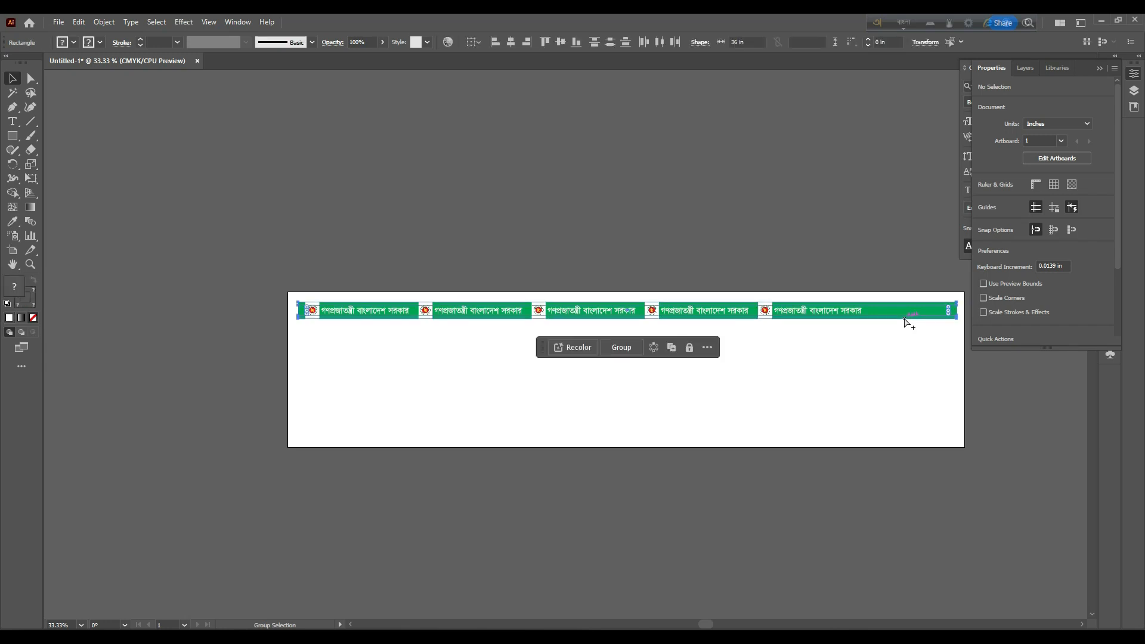
Select the grouped logos and texts together with the green strip and center them horizontally on each other.
{"action": "left_click", "coordinate": [858, 357]}
{"action": "left_click_drag", "start_coordinate": [539, 367], "coordinate": [539, 367]}
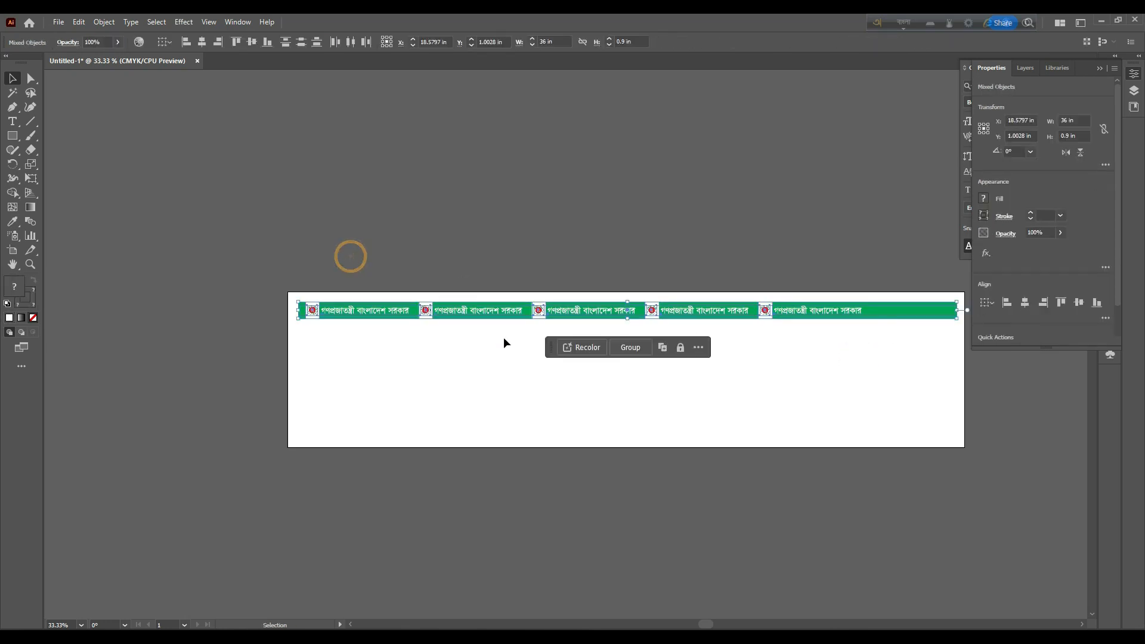
{"action": "left_click", "coordinate": [203, 42]}
{"action": "left_click", "coordinate": [539, 243]}
Move the strip with its logos, texts and guide rectangle inside the artboard, to X about 18.5 in and Y about 1.37 in.
{"action": "left_click_drag", "start_coordinate": [274, 257], "coordinate": [909, 382]}
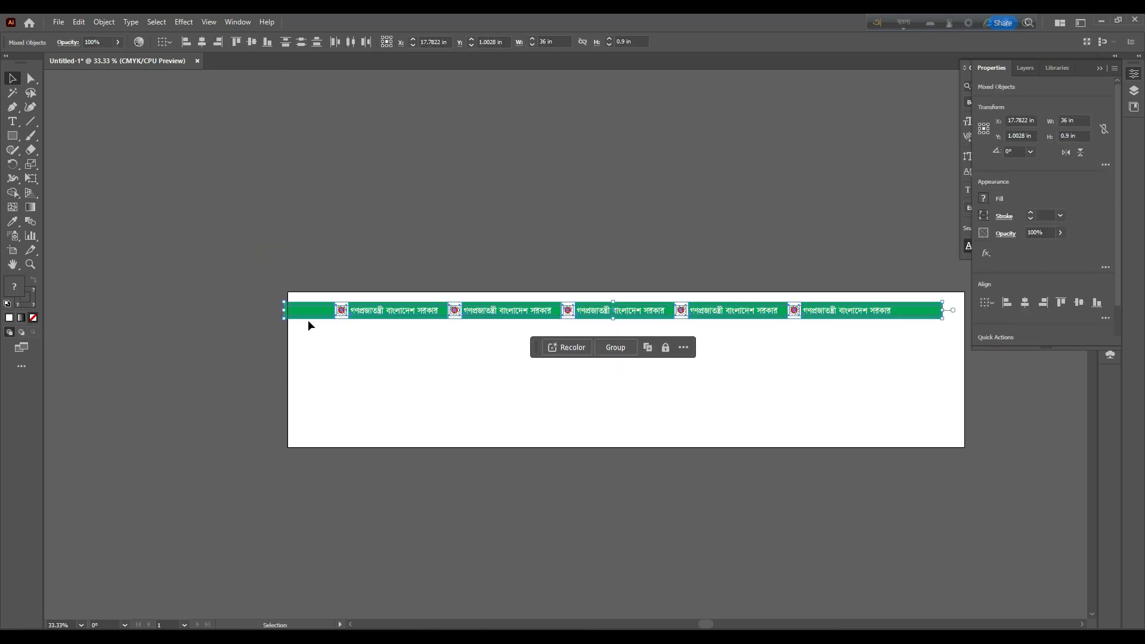
{"action": "scroll", "coordinate": [308, 320], "scroll_direction": "up", "scroll_amount": 3}
{"action": "left_click_drag", "start_coordinate": [288, 290], "coordinate": [327, 311]}
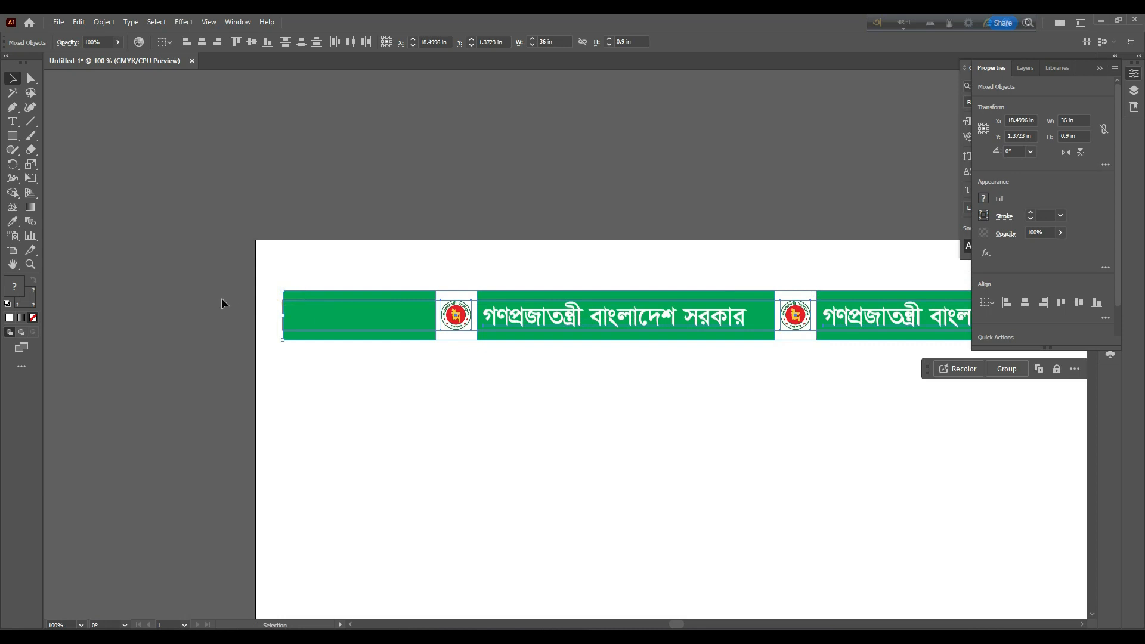
{"action": "left_click", "coordinate": [221, 299]}
Pull the unfilled 0.55 in high guide rectangle off the green strip and delete it.
{"action": "scroll", "coordinate": [327, 309], "scroll_direction": "up", "scroll_amount": 2}
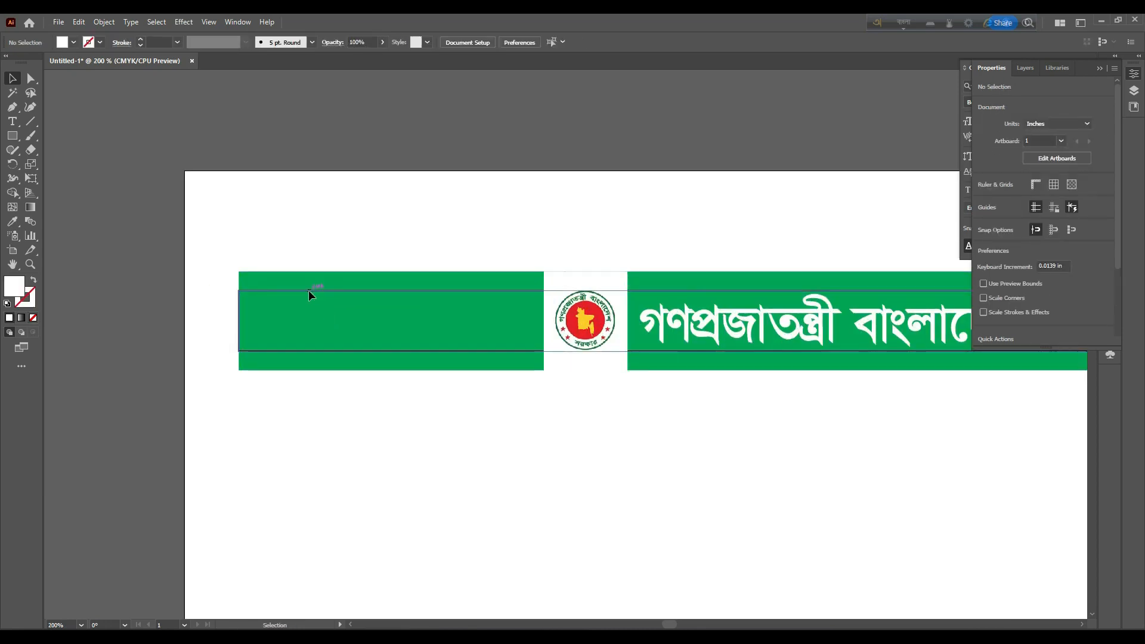
{"action": "left_click", "coordinate": [309, 291]}
{"action": "left_click_drag", "start_coordinate": [309, 290], "coordinate": [303, 408]}
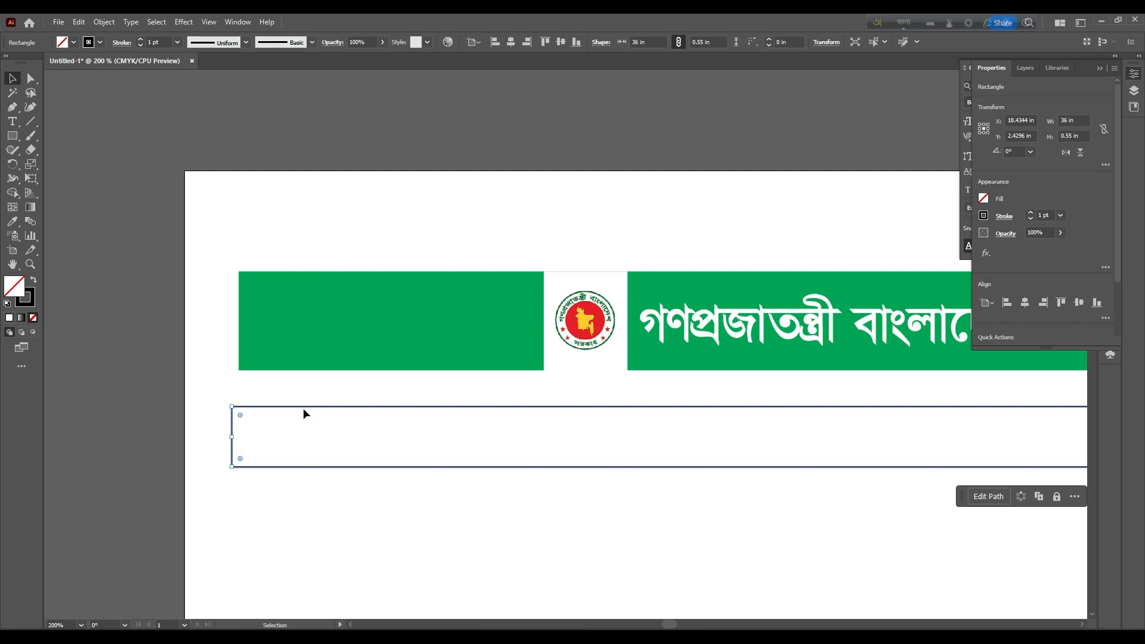
{"action": "key", "text": "Delete"}
{"action": "scroll", "coordinate": [303, 408], "scroll_direction": "down", "scroll_amount": 6}
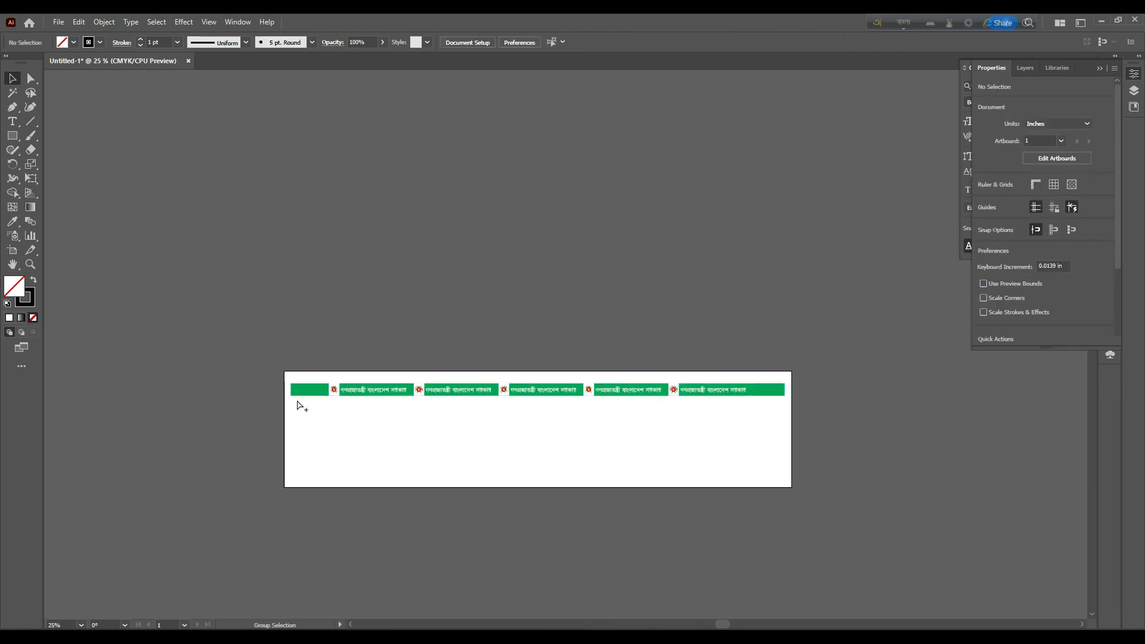
Group the green strip with all its logos and texts and center the group horizontally on the artboard.
{"action": "key", "text": "ctrl+a"}
{"action": "left_click_drag", "start_coordinate": [256, 324], "coordinate": [873, 429]}
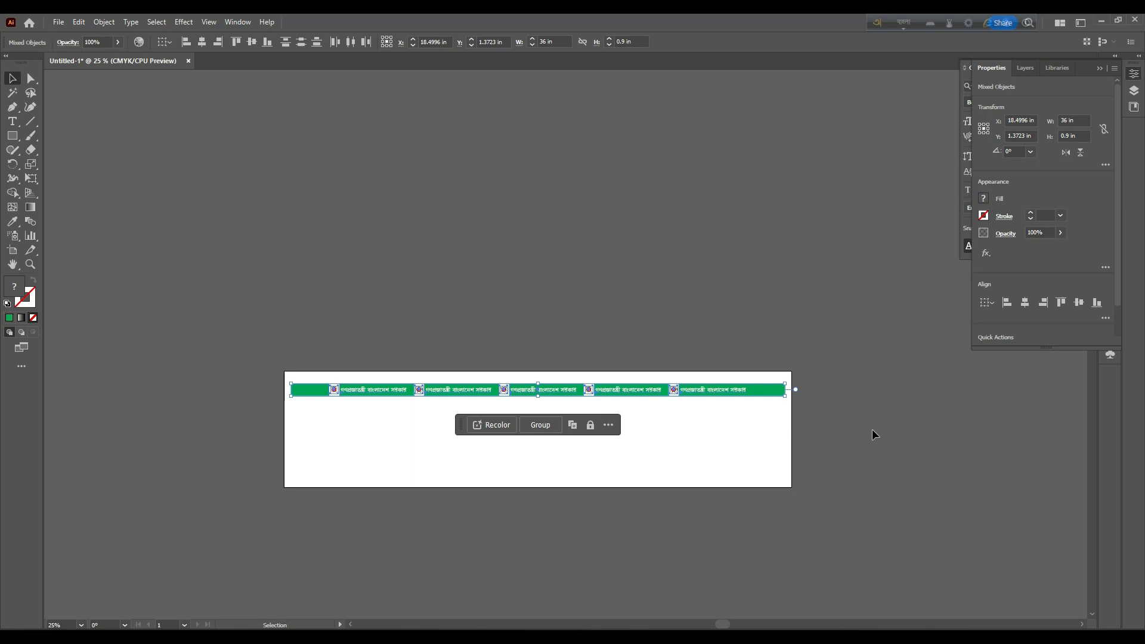
{"action": "key", "text": "ctrl+g"}
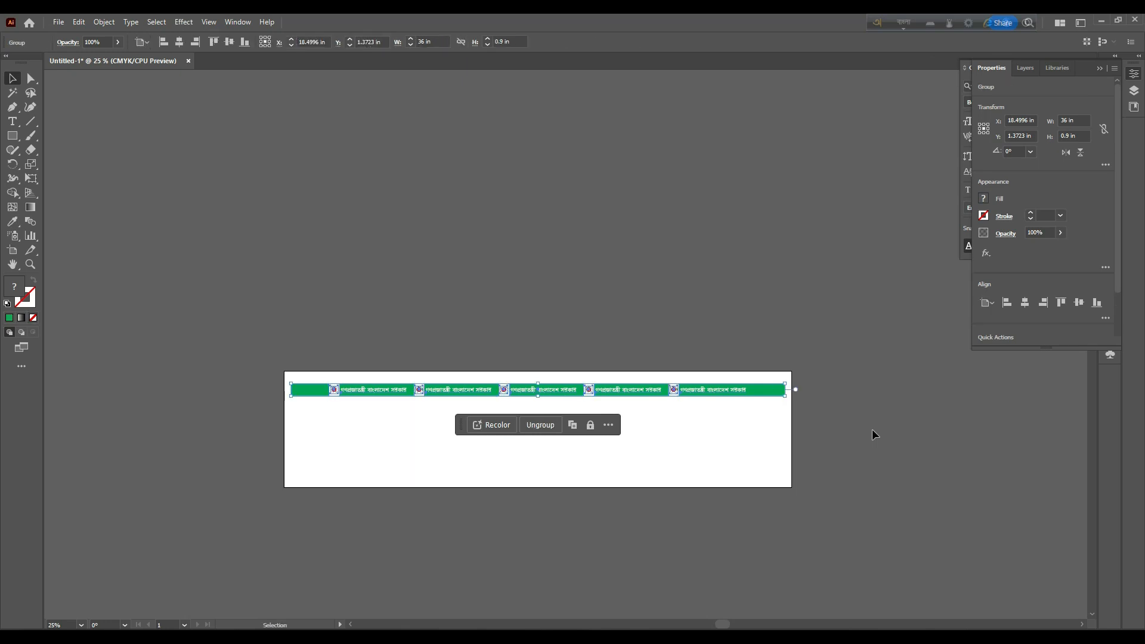
{"action": "scroll", "coordinate": [345, 424], "scroll_direction": "up", "scroll_amount": 1}
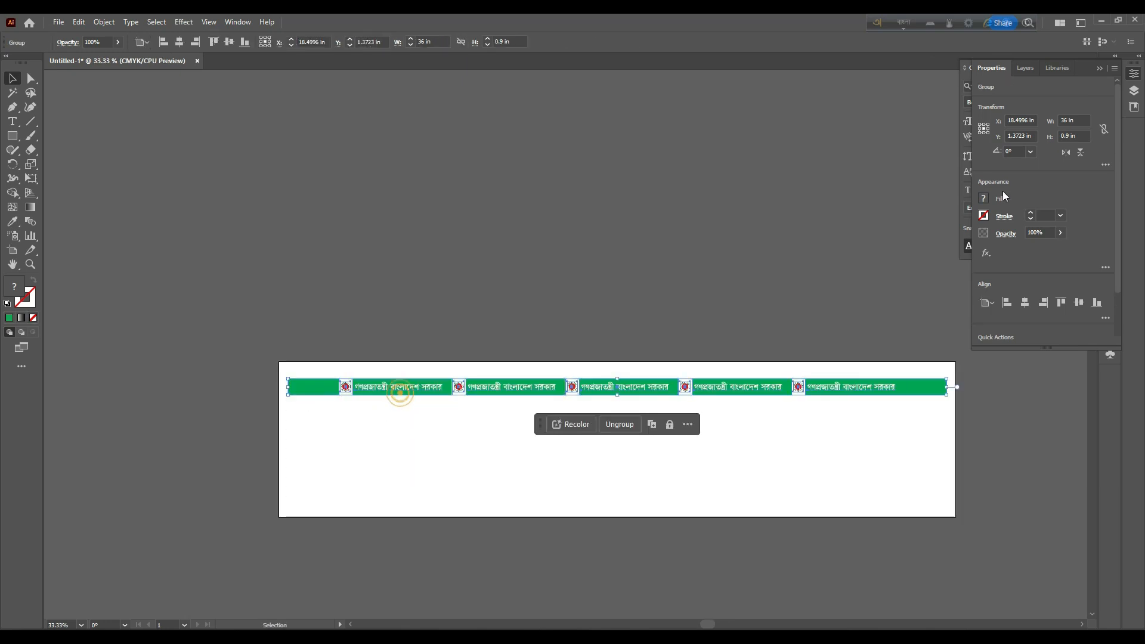
{"action": "left_click", "coordinate": [181, 47]}
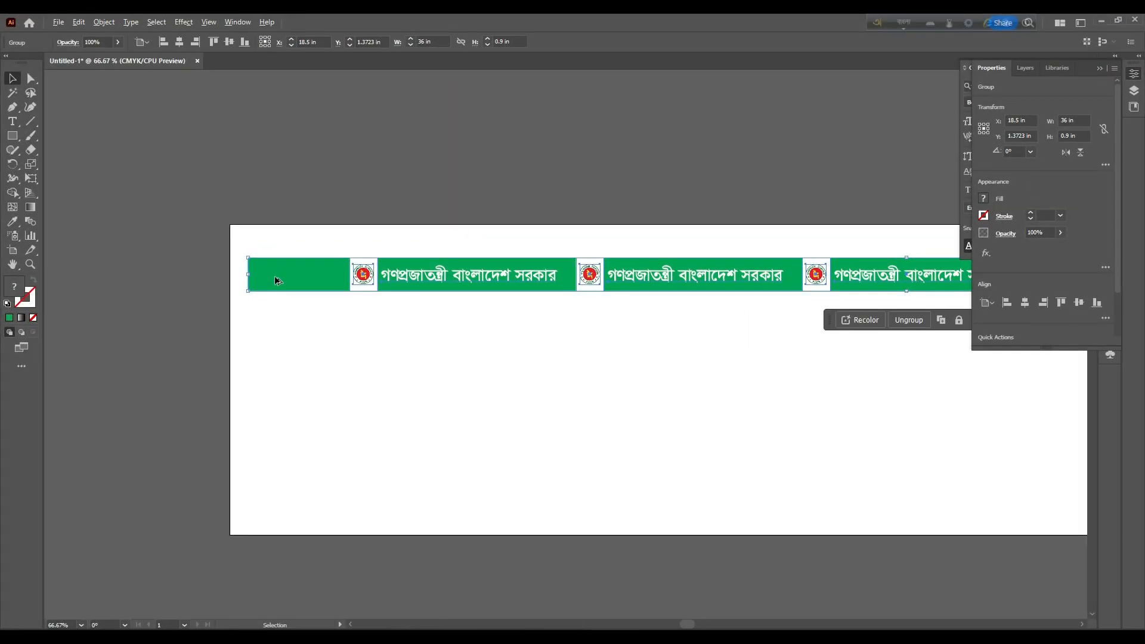
Duplicate the strip straight down to a Y of about 2.42 in and repeat the duplication until there are eight strips.
{"action": "left_click_drag", "start_coordinate": [430, 258], "coordinate": [437, 304]}
{"action": "left_click_drag", "start_coordinate": [278, 320], "coordinate": [276, 320]}
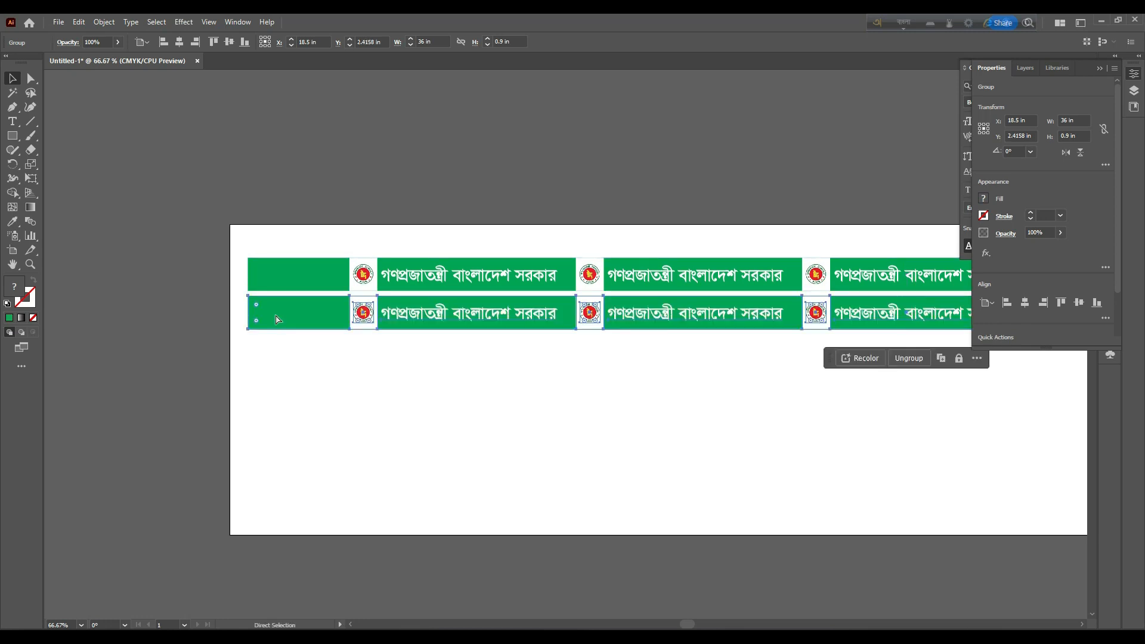
{"action": "key", "text": "ctrl+d"}
{"action": "key", "text": "ctrl+d"}
{"action": "key", "text": "ctrl+d"}
{"action": "key", "text": "ctrl+d"}
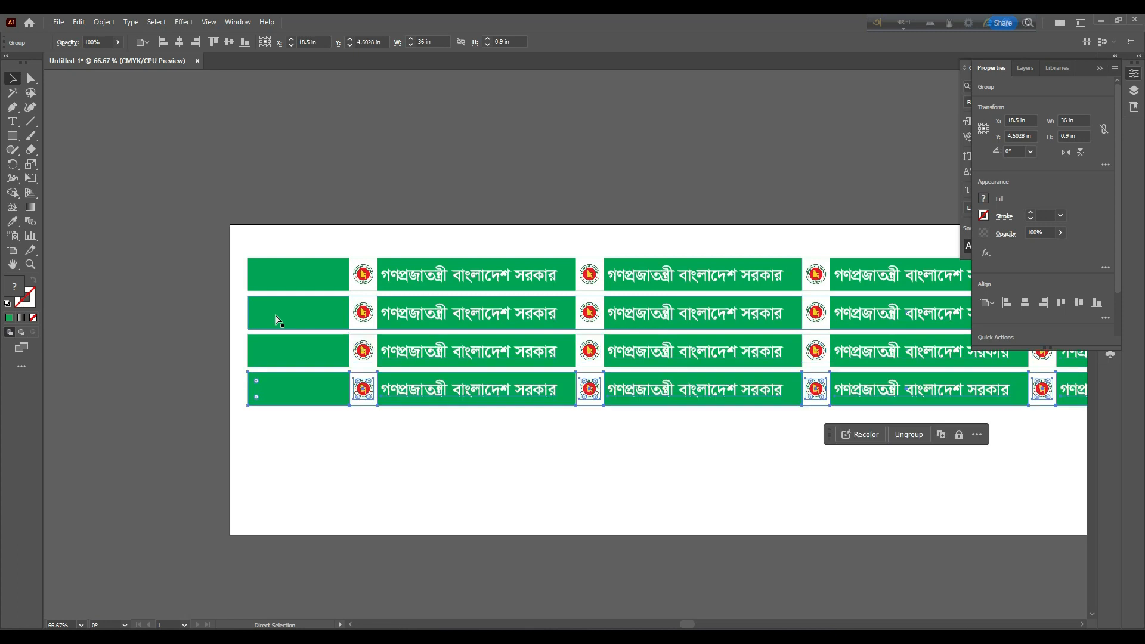
{"action": "key", "text": "ctrl+d"}
{"action": "key", "text": "ctrl+d"}
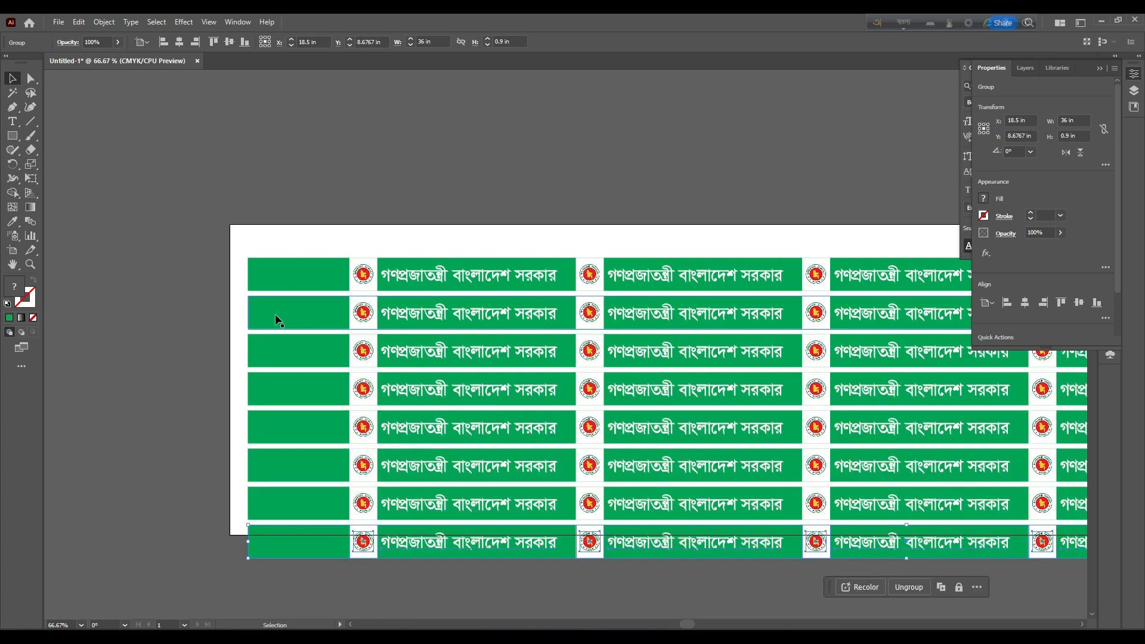
Select all eight strips and distribute them vertically with 0.1 in spacing, using the bottom strip as key object.
{"action": "scroll", "coordinate": [274, 179], "scroll_direction": "down", "scroll_amount": 1}
{"action": "left_click_drag", "start_coordinate": [274, 179], "coordinate": [394, 595]}
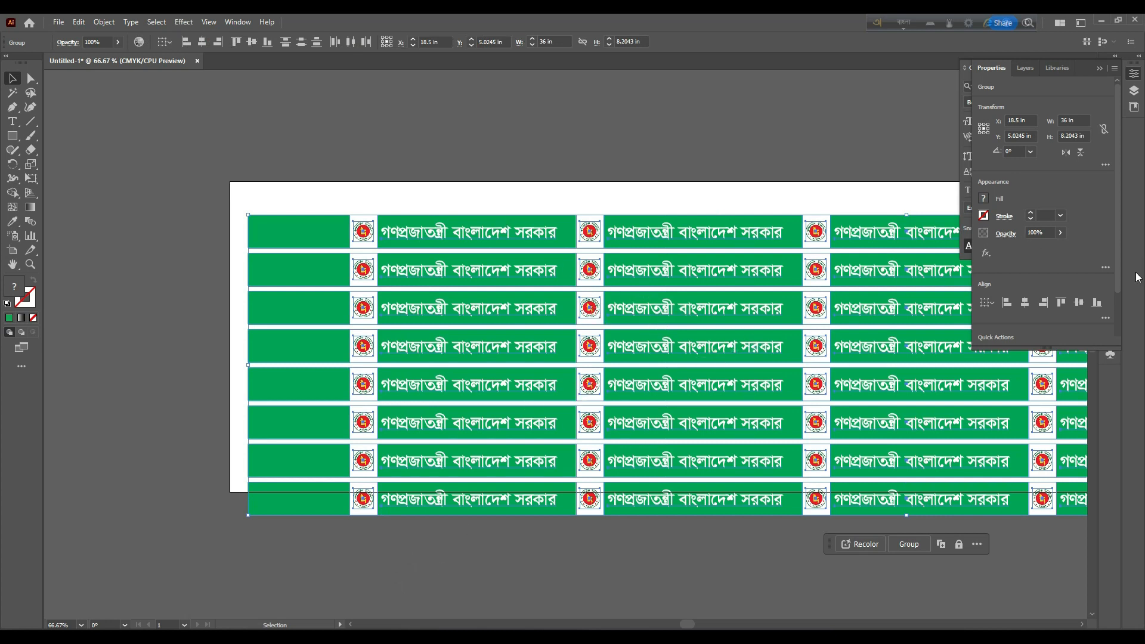
{"action": "left_click", "coordinate": [1107, 318]}
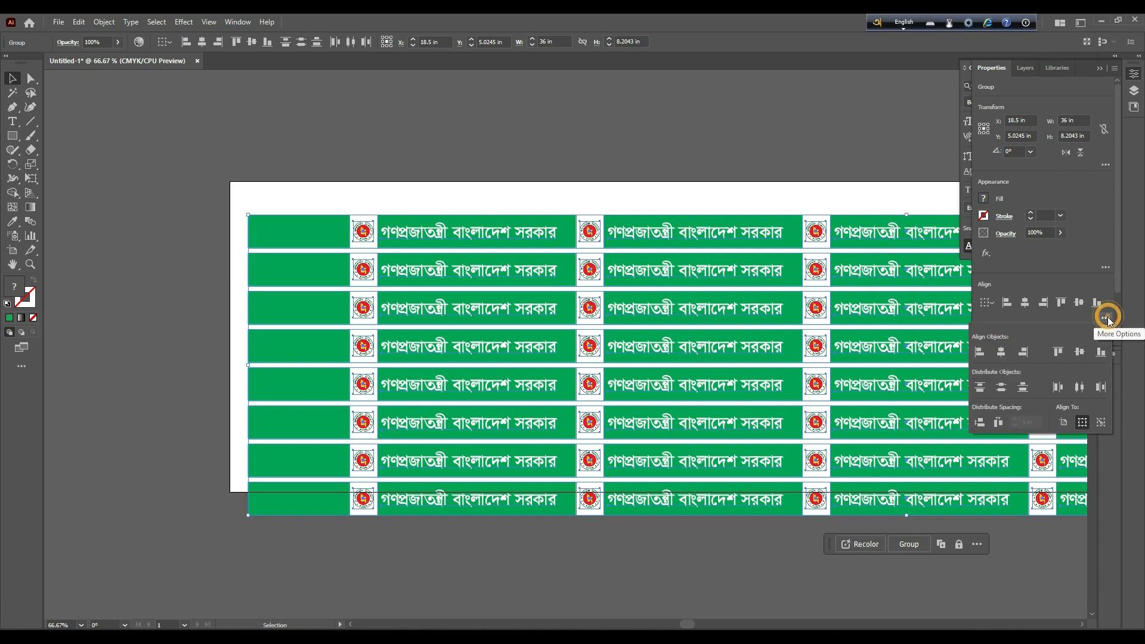
{"action": "left_click", "coordinate": [1102, 421]}
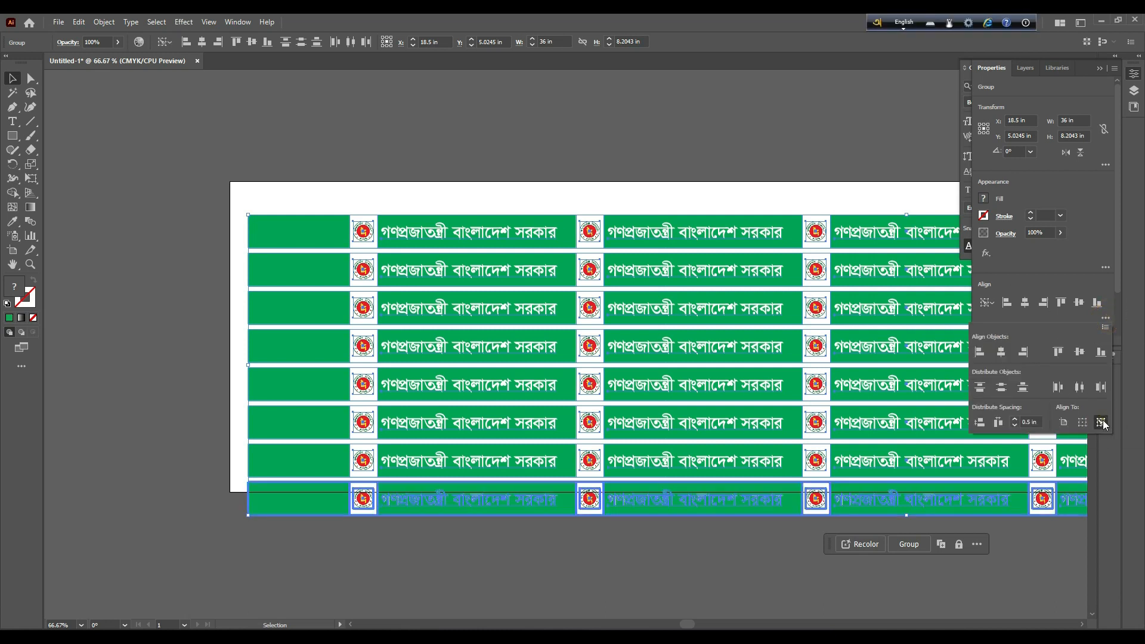
{"action": "left_click", "coordinate": [979, 422]}
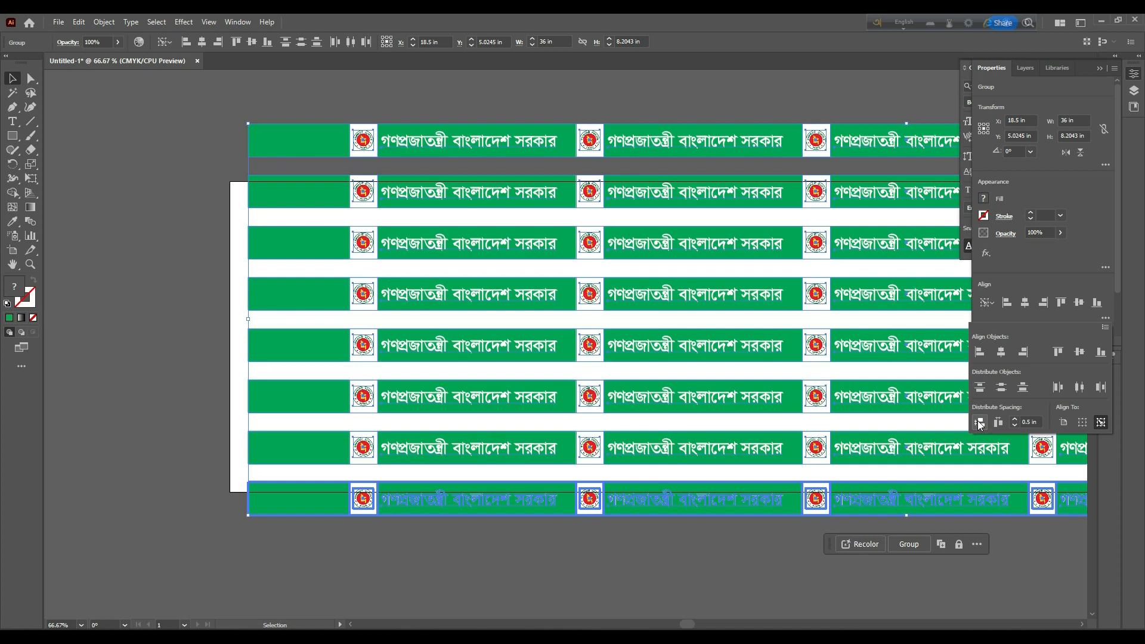
{"action": "left_click", "coordinate": [1040, 422]}
{"action": "type", "text": "0"}
{"action": "left_click", "coordinate": [983, 425]}
{"action": "left_click", "coordinate": [1027, 422]}
{"action": "type", "text": "0"}
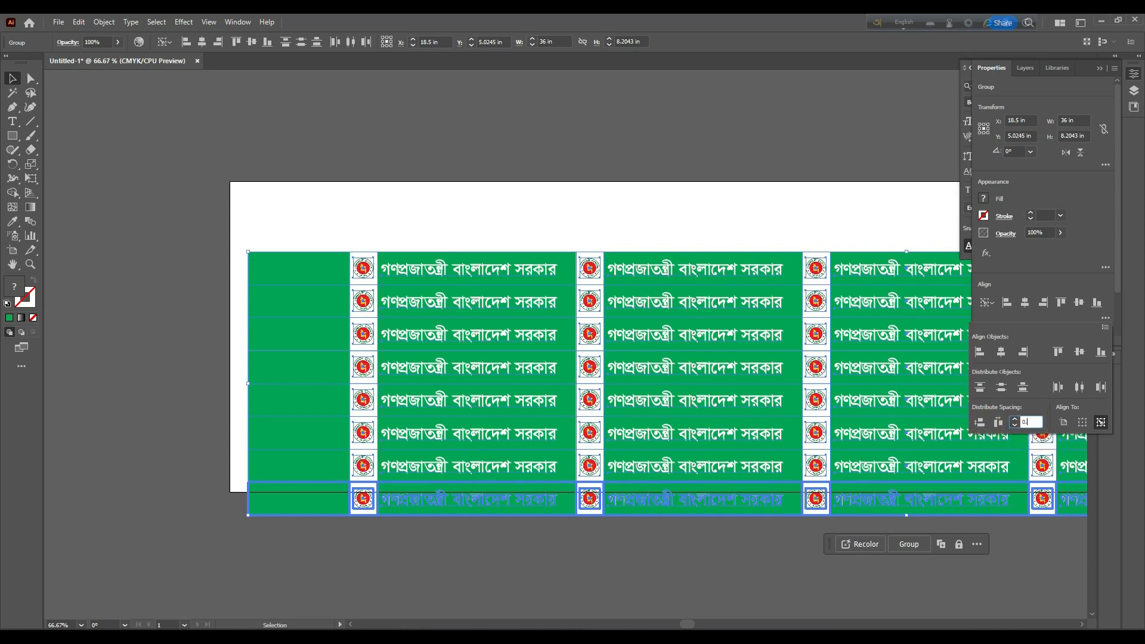
{"action": "left_click", "coordinate": [984, 427]}
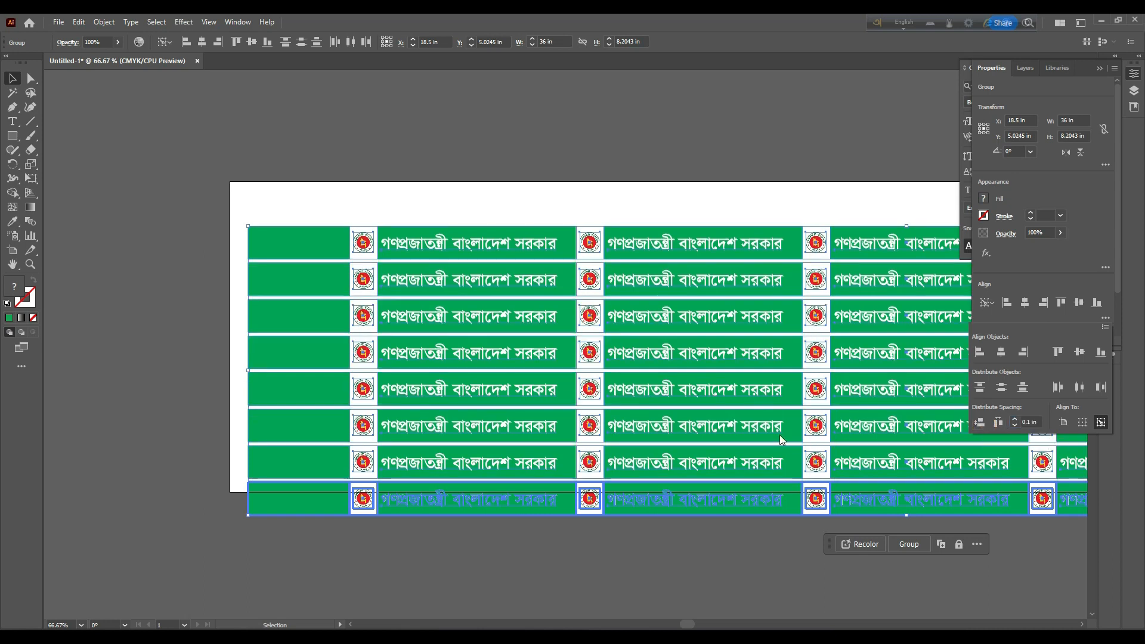
{"action": "left_click", "coordinate": [425, 333]}
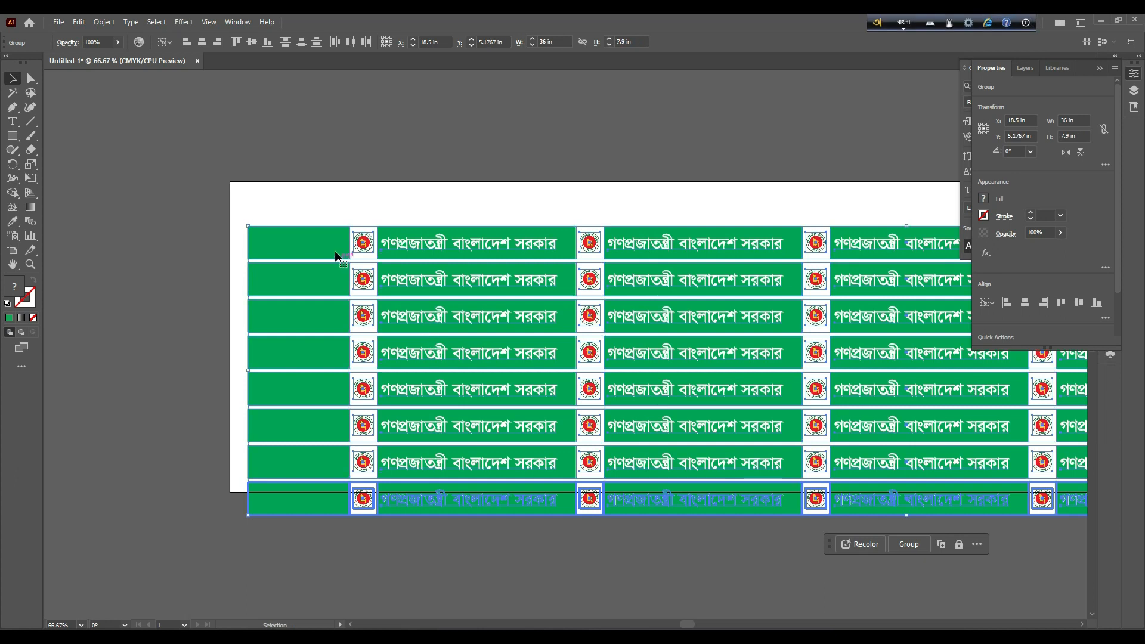
{"action": "left_click", "coordinate": [1023, 301]}
{"action": "left_click", "coordinate": [1079, 301]}
{"action": "key", "text": "ctrl+z"}
Group the eight strips and center the group vertically on the artboard.
{"action": "key", "text": "ctrl+g"}
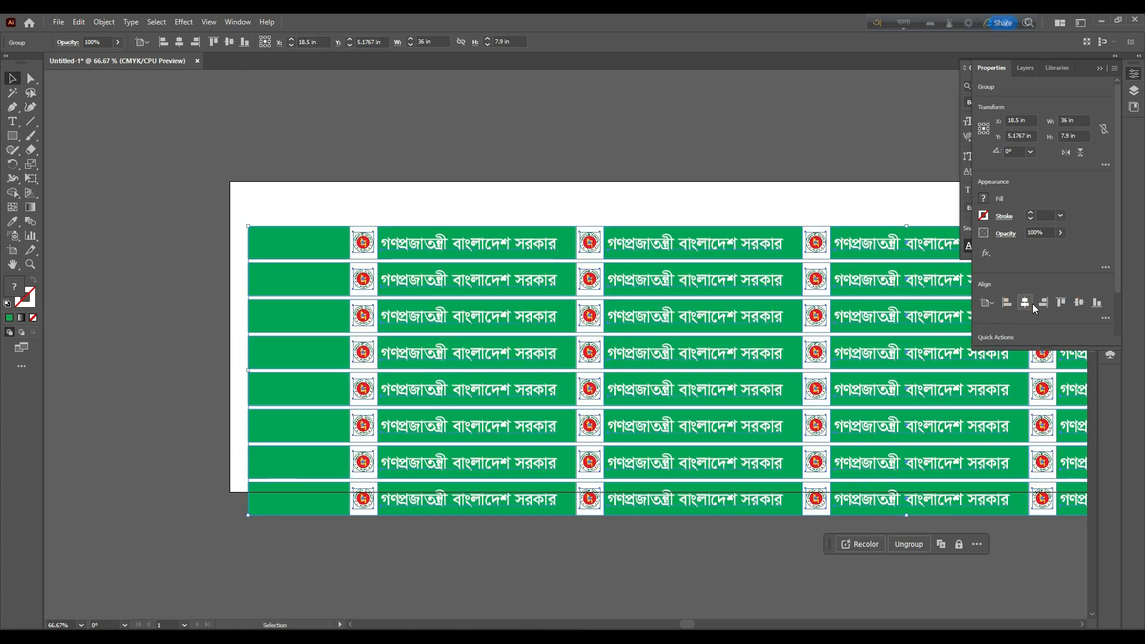
{"action": "left_click", "coordinate": [1105, 317]}
{"action": "left_click", "coordinate": [1063, 423]}
{"action": "left_click", "coordinate": [1086, 353]}
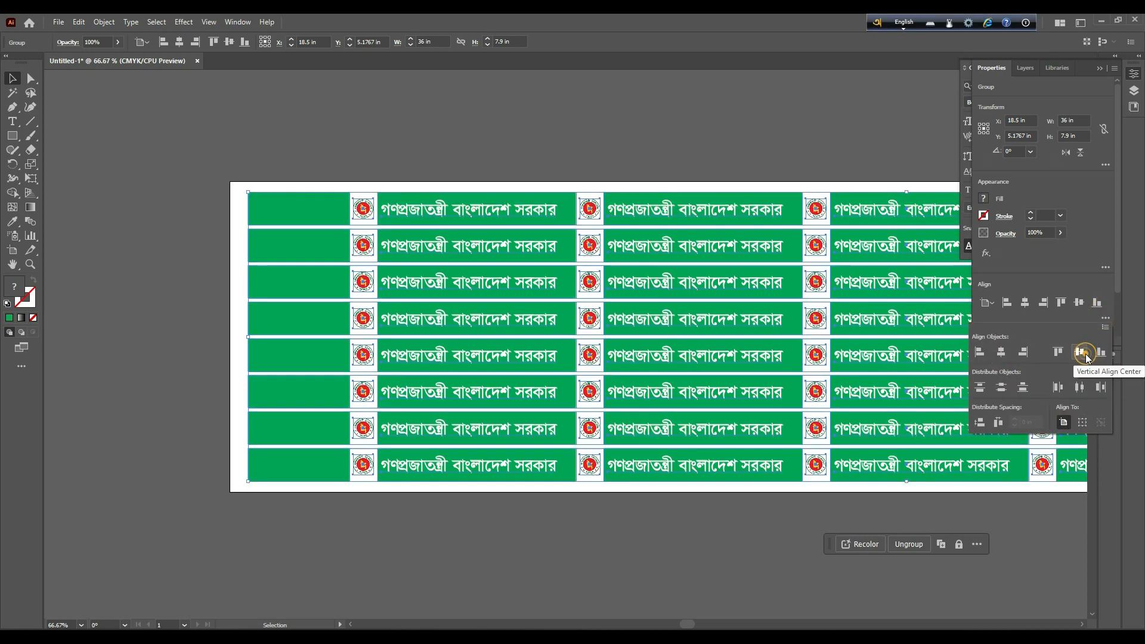
Examine the layout of the eight strips on the whole artboard.
{"action": "left_click", "coordinate": [263, 123]}
{"action": "scroll", "coordinate": [201, 203], "scroll_direction": "down", "scroll_amount": 3}
{"action": "scroll", "coordinate": [483, 225], "scroll_direction": "up", "scroll_amount": 1}
{"action": "scroll", "coordinate": [483, 225], "scroll_direction": "down", "scroll_amount": 1}
{"action": "scroll", "coordinate": [485, 174], "scroll_direction": "up", "scroll_amount": 1}
{"action": "left_click", "coordinate": [485, 170]}
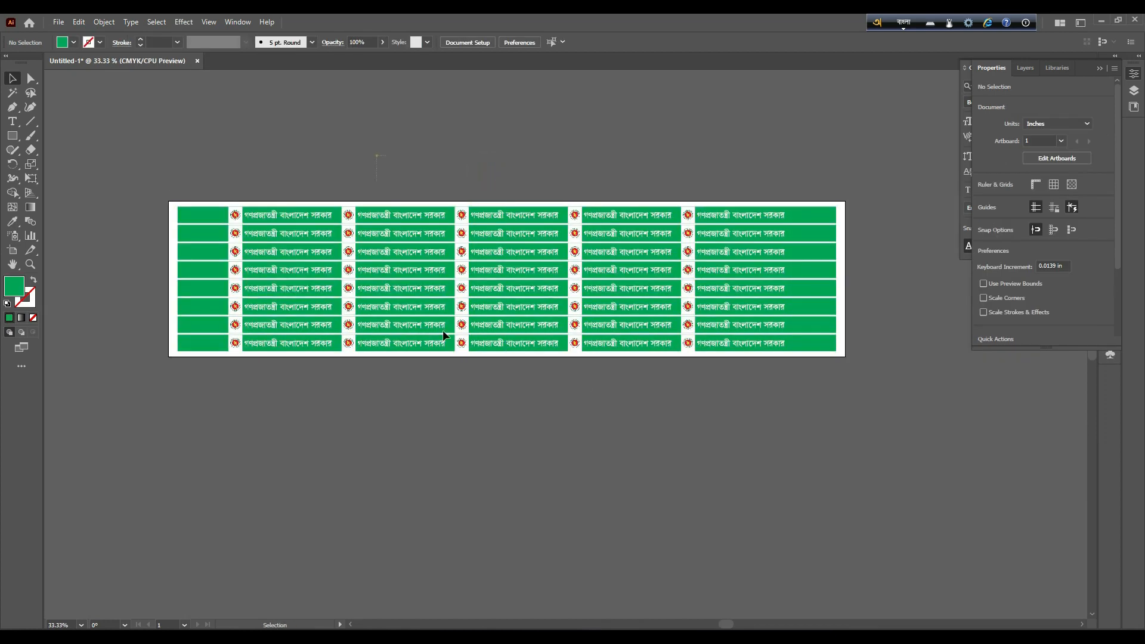
{"action": "left_click_drag", "start_coordinate": [442, 330], "coordinate": [609, 445]}
{"action": "left_click", "coordinate": [380, 406]}
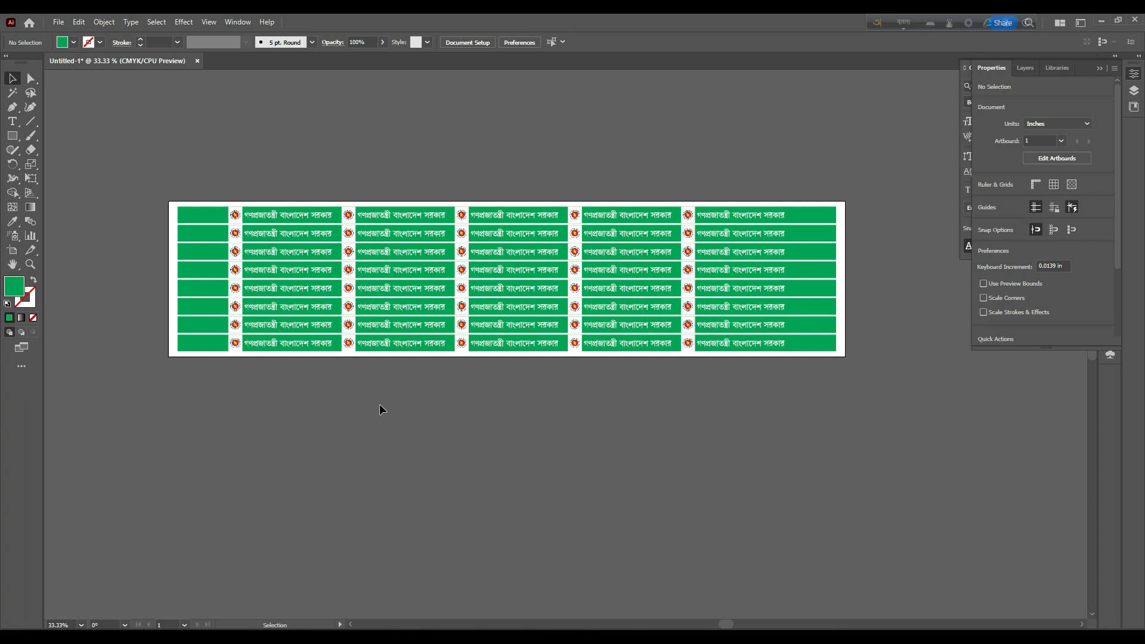
{"action": "left_click", "coordinate": [403, 307]}
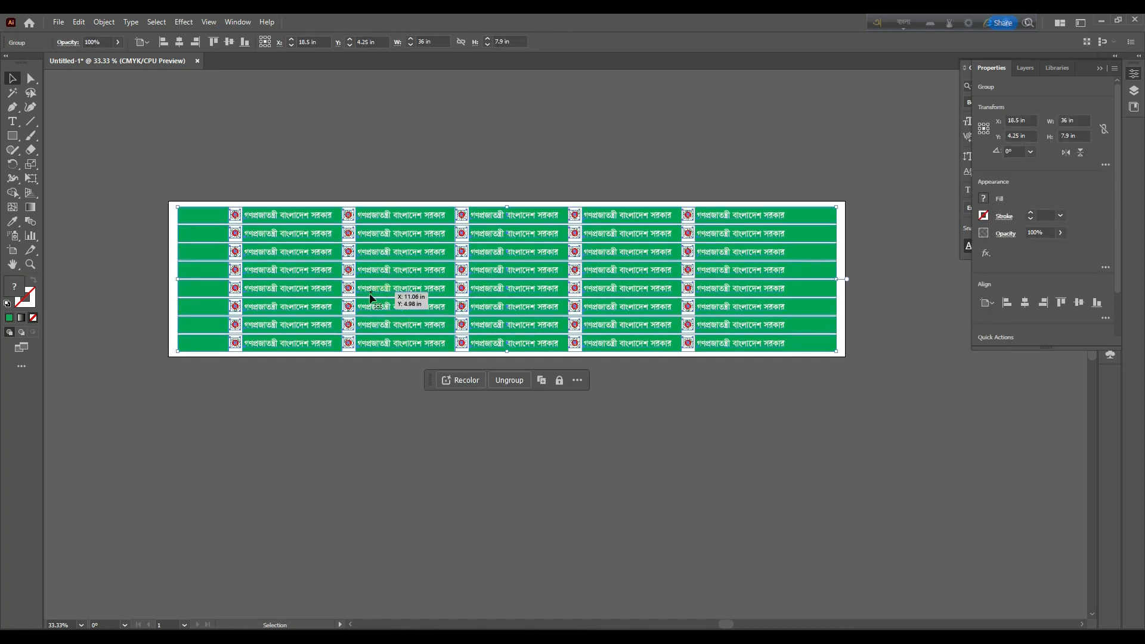
{"action": "key", "text": "a"}
{"action": "key", "text": "ctrl+p"}
{"action": "left_click", "coordinate": [409, 500]}
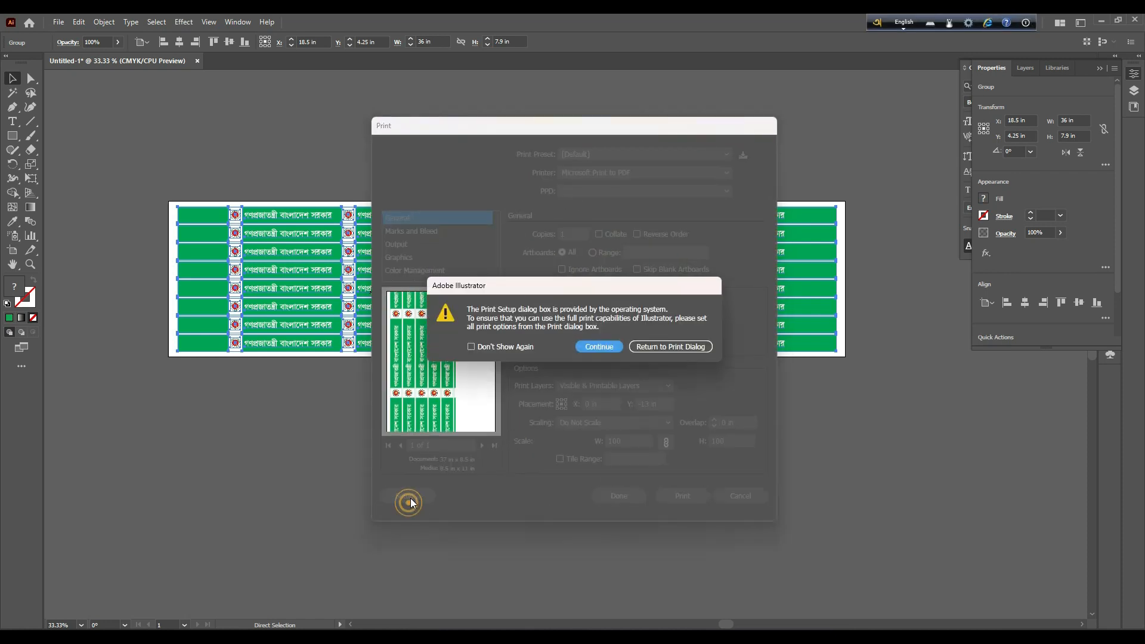
{"action": "left_click", "coordinate": [599, 345]}
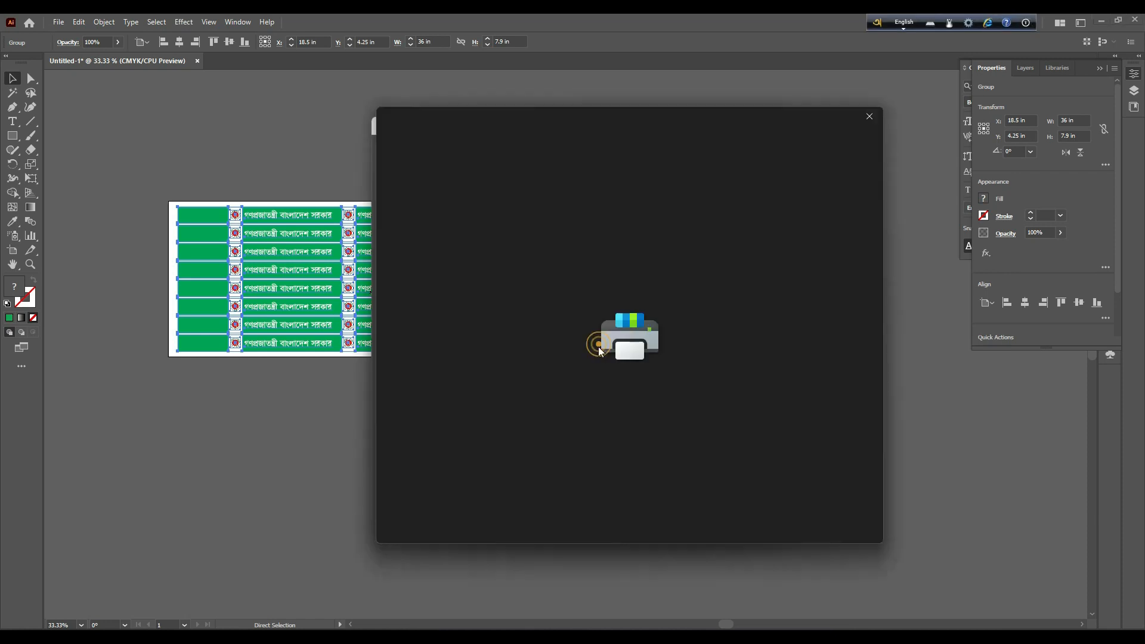
{"action": "left_click", "coordinate": [870, 117]}
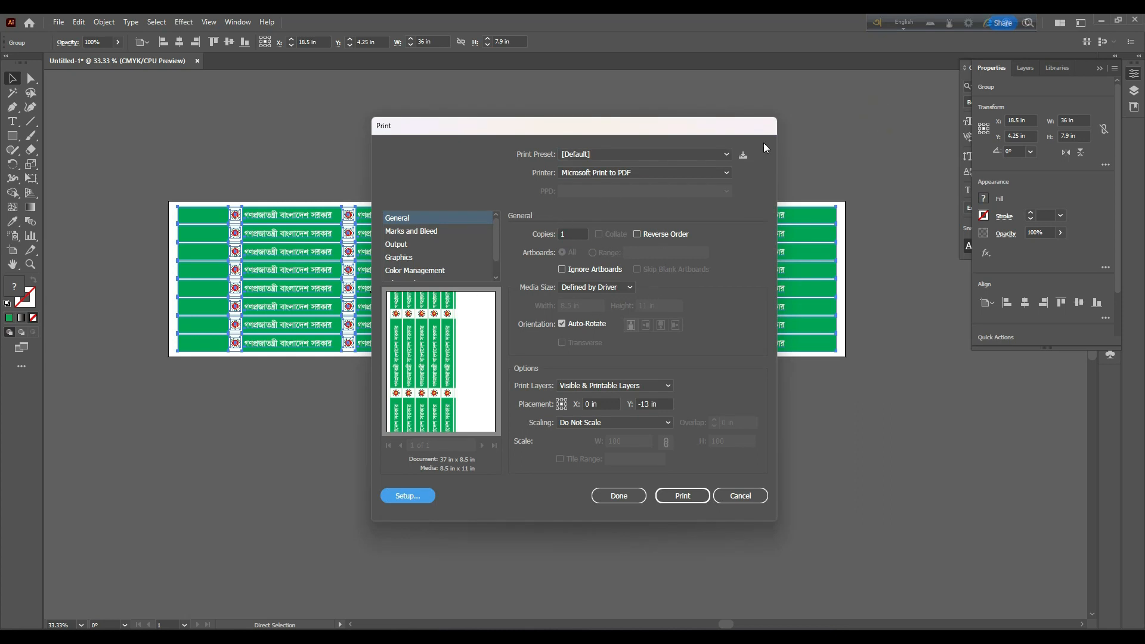
{"action": "left_click", "coordinate": [739, 497]}
Select the grouped strips and examine the media sizes offered in the print settings for Microsoft Print to PDF.
{"action": "left_click_drag", "start_coordinate": [251, 154], "coordinate": [767, 420]}
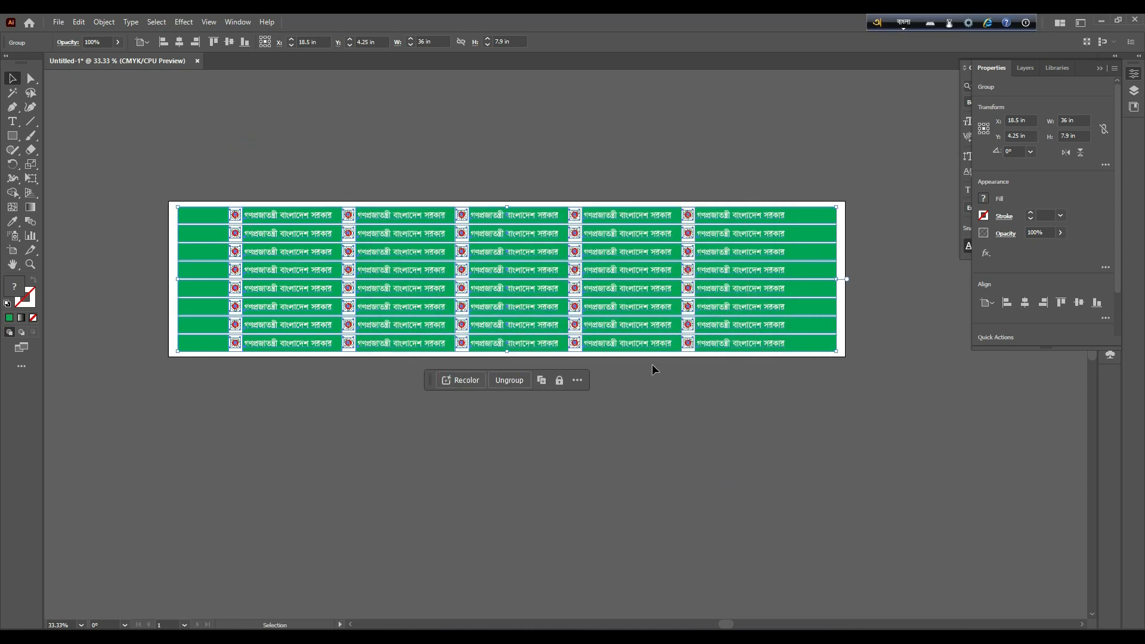
{"action": "key", "text": "ctrl+p"}
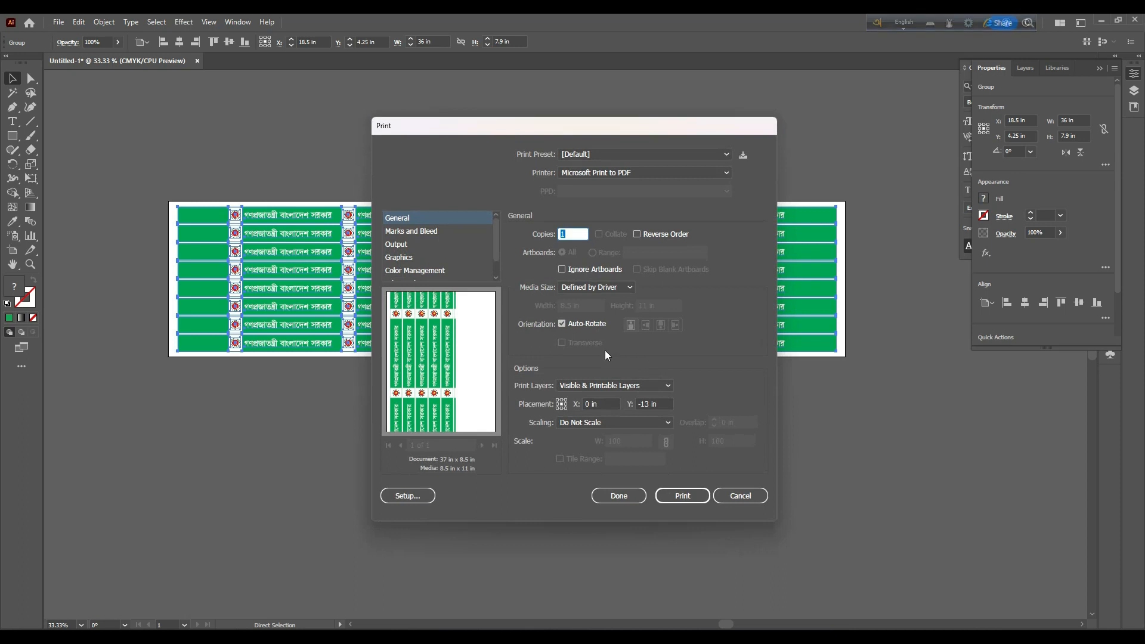
{"action": "left_click", "coordinate": [604, 288]}
{"action": "scroll", "coordinate": [586, 381], "scroll_direction": "down", "scroll_amount": 1}
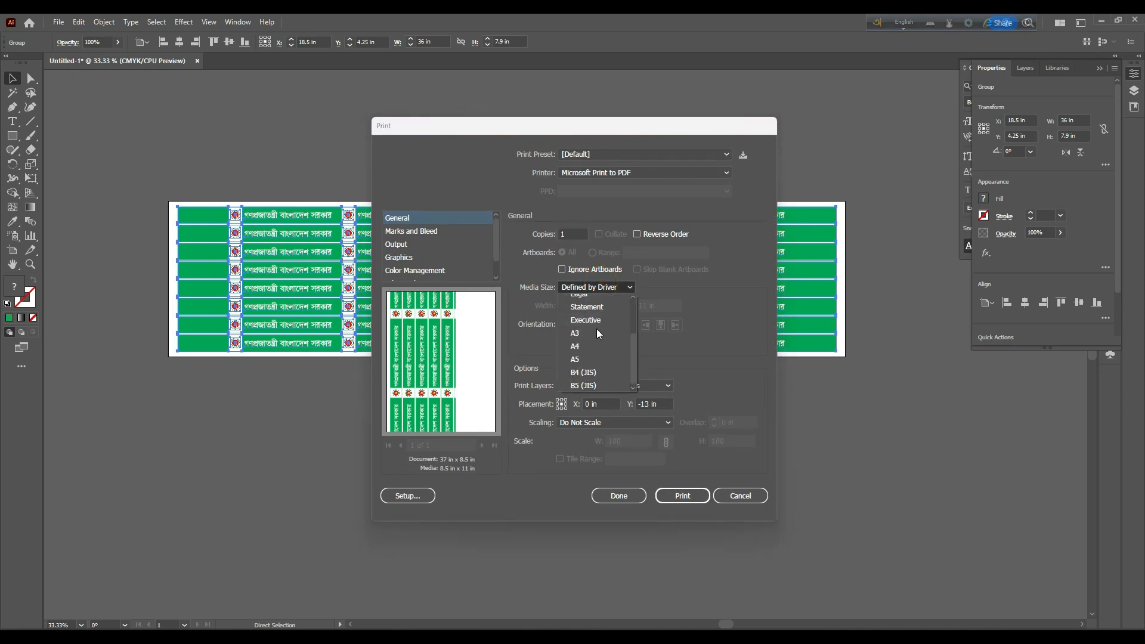
{"action": "left_click", "coordinate": [452, 358]}
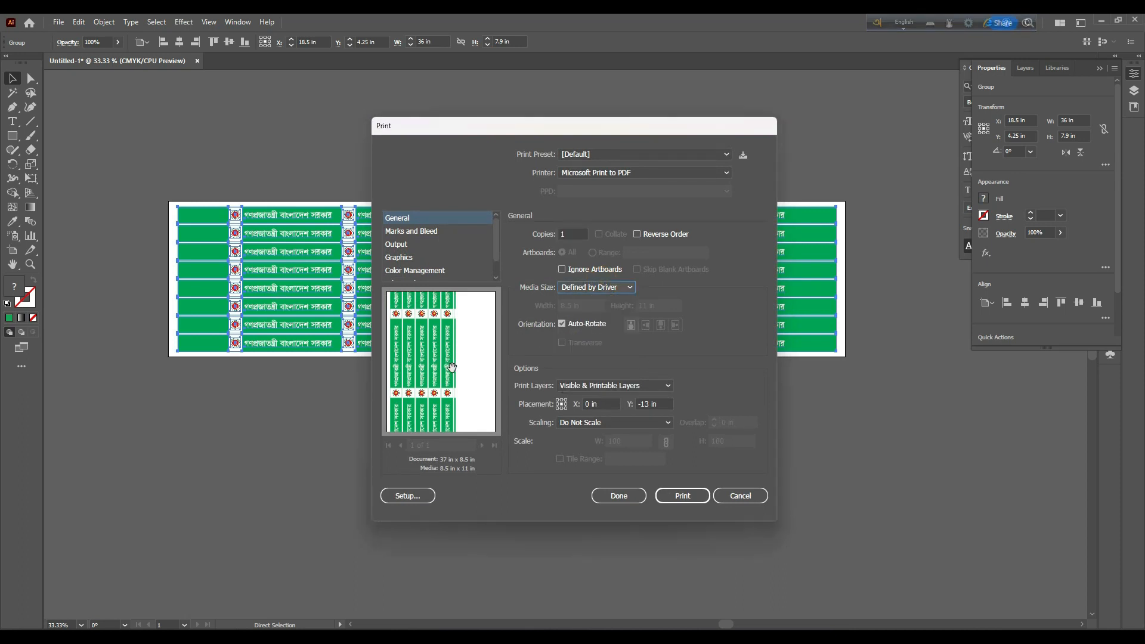
Examine the orientation choices in the system print setup and close it without changing the setting.
{"action": "left_click", "coordinate": [415, 500]}
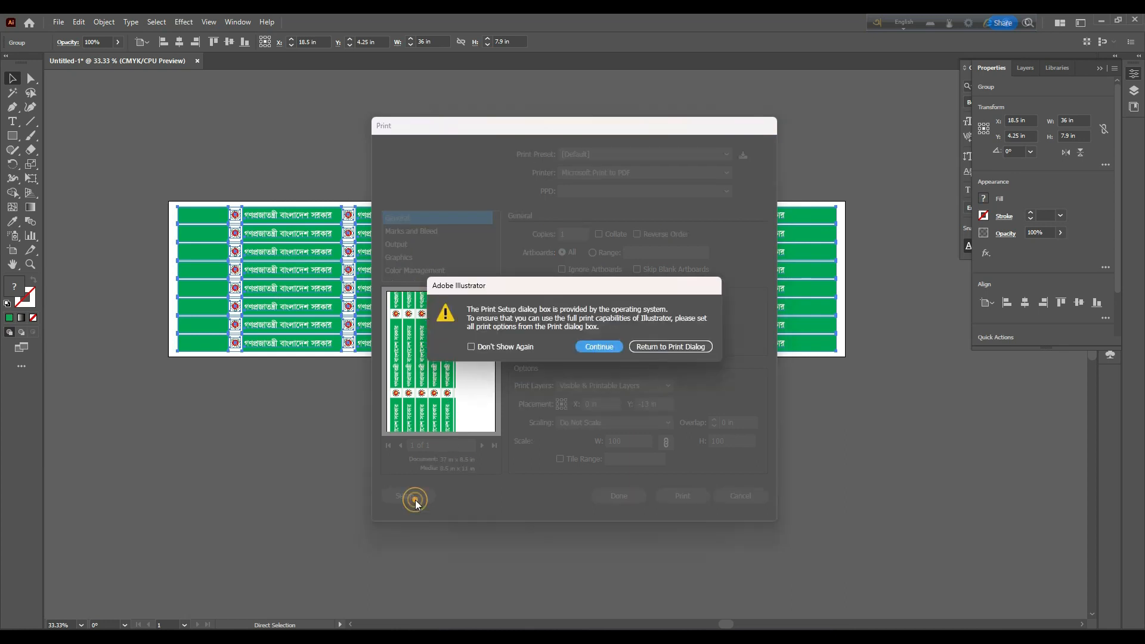
{"action": "left_click", "coordinate": [604, 341]}
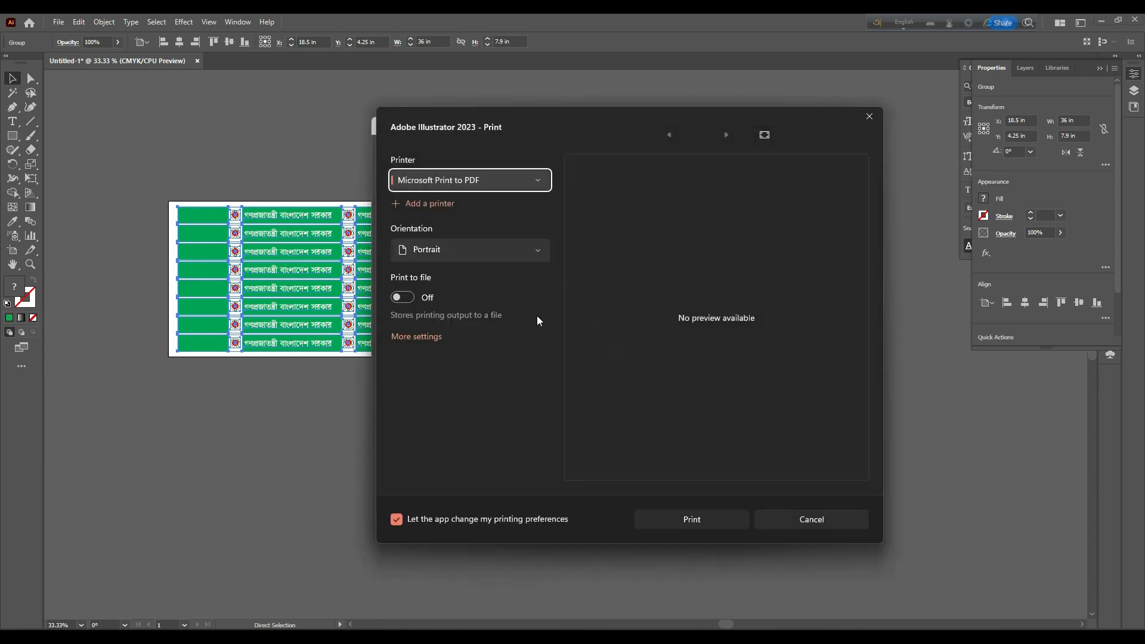
{"action": "left_click_drag", "start_coordinate": [603, 116], "coordinate": [525, 142]}
{"action": "left_click", "coordinate": [401, 153]}
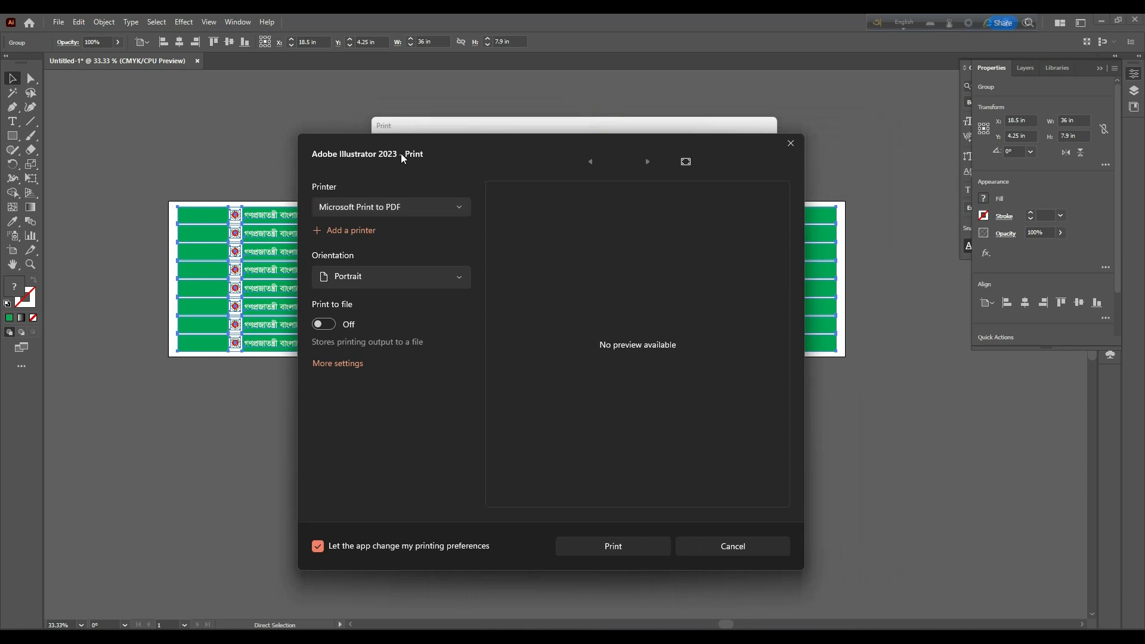
{"action": "left_click", "coordinate": [383, 280]}
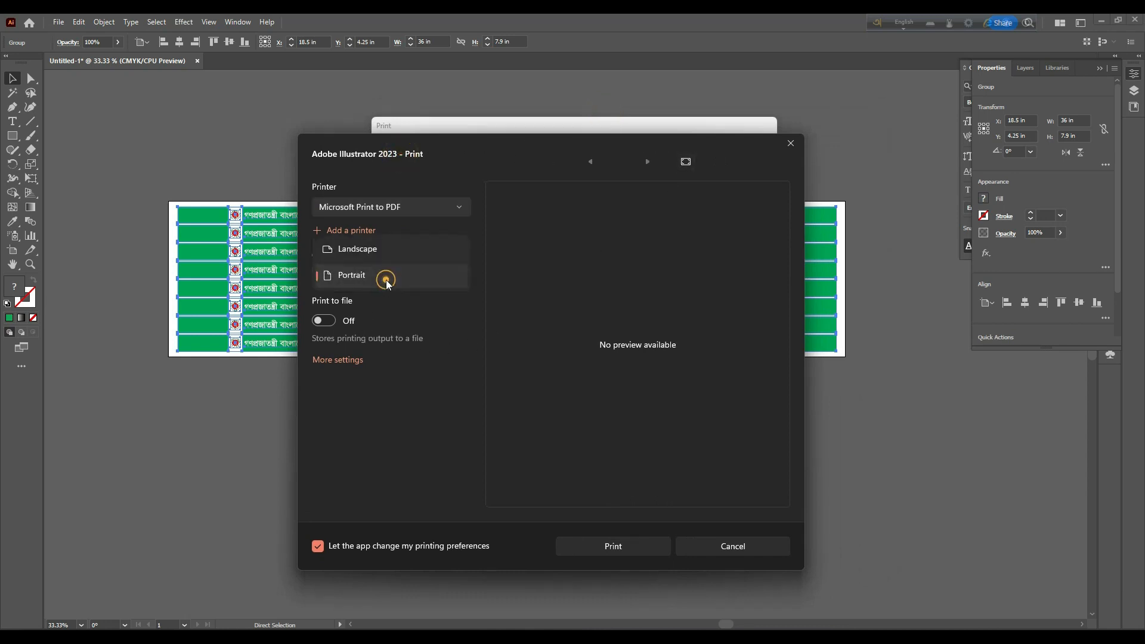
{"action": "left_click", "coordinate": [380, 431]}
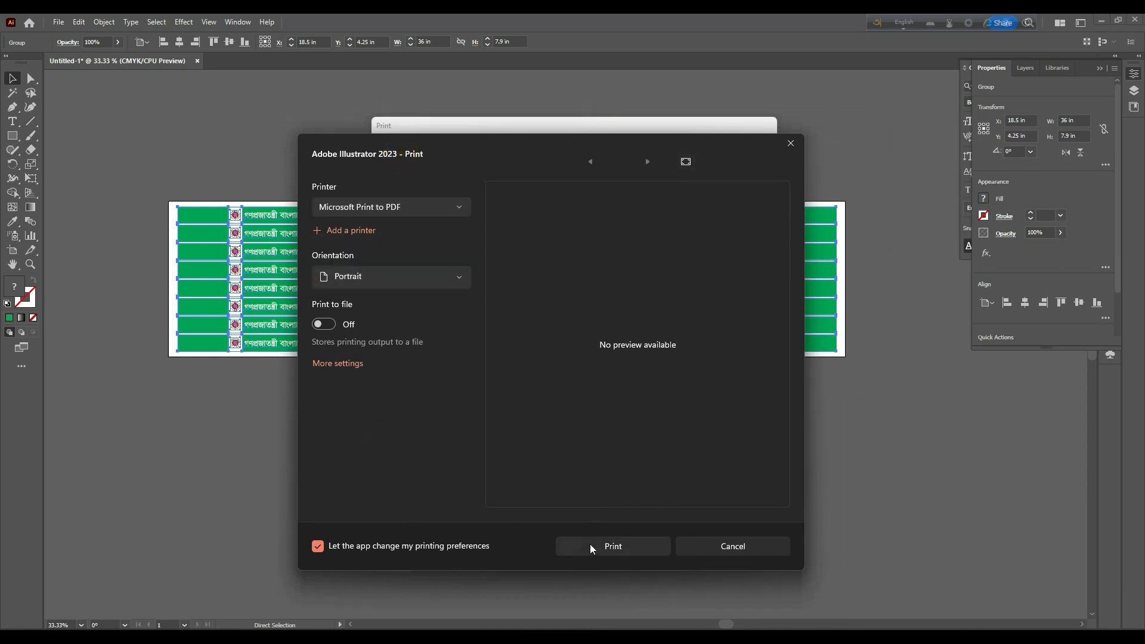
{"action": "left_click", "coordinate": [789, 144]}
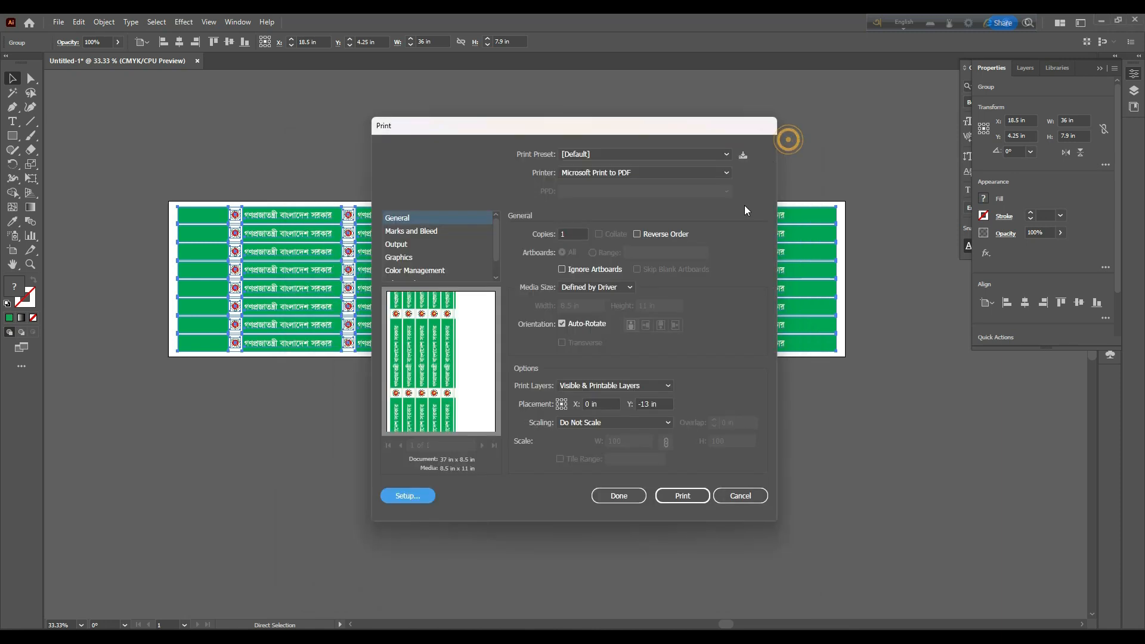
Review the media size list once more and leave the print settings without printing.
{"action": "left_click", "coordinate": [604, 286]}
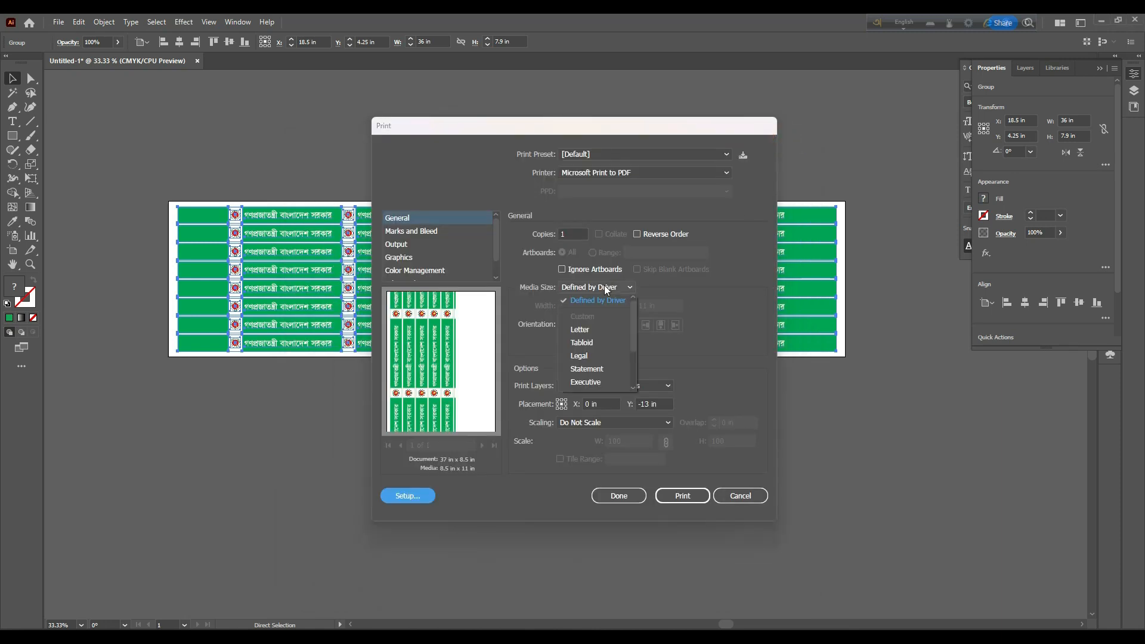
{"action": "left_click", "coordinate": [582, 378]}
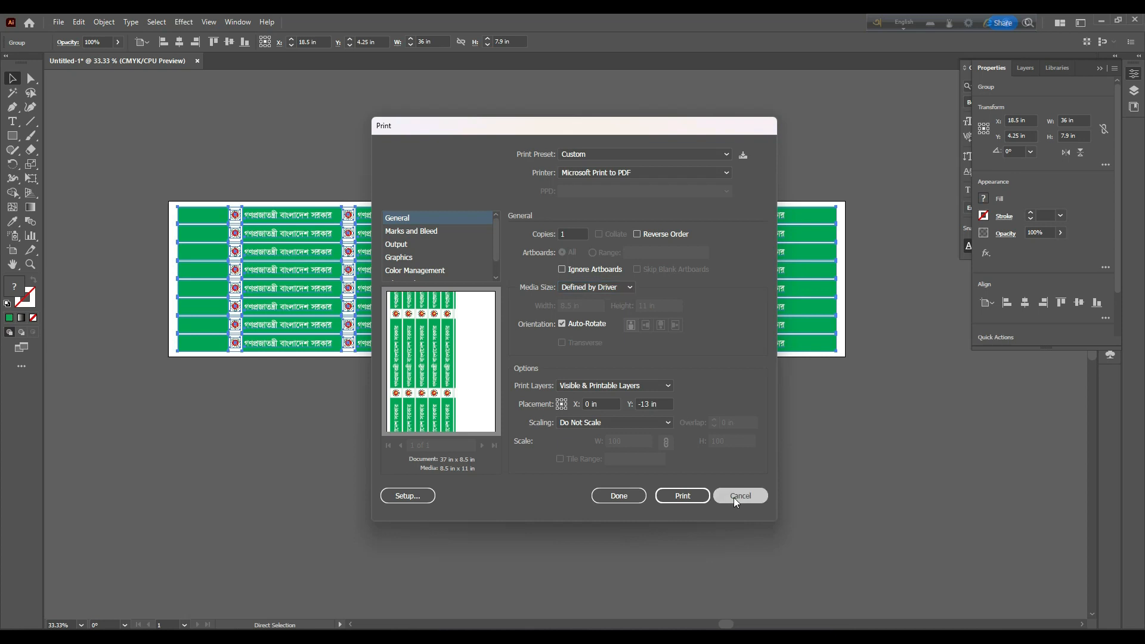
{"action": "left_click", "coordinate": [738, 496]}
Select the entire group of eight strips on the artboard.
{"action": "left_click_drag", "start_coordinate": [147, 177], "coordinate": [870, 379]}
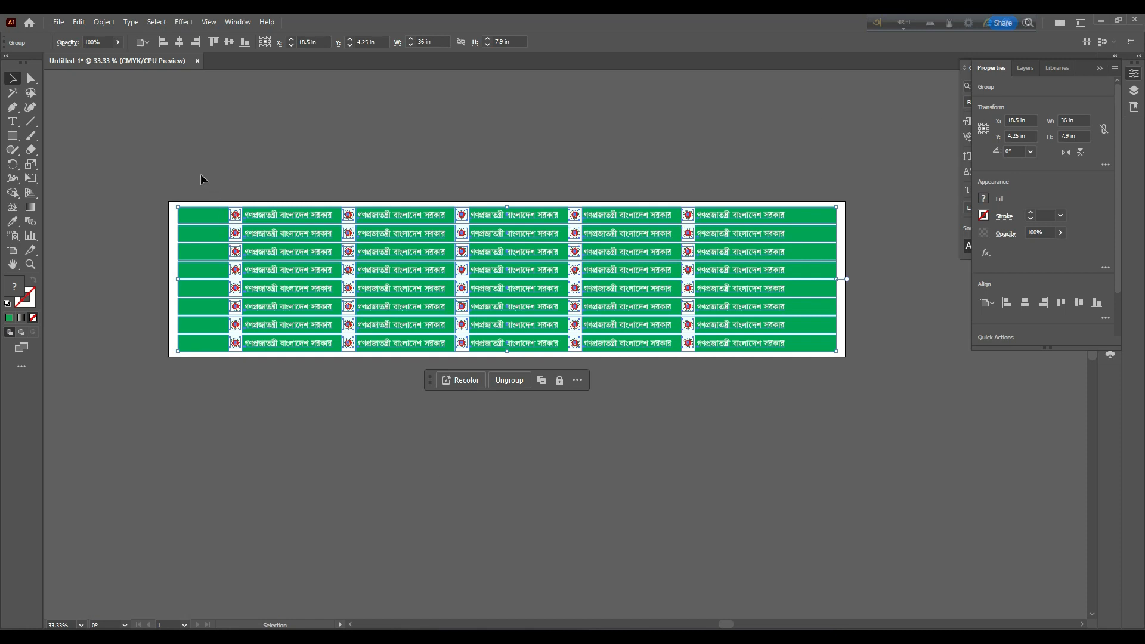
{"action": "left_click_drag", "start_coordinate": [124, 179], "coordinate": [886, 364]}
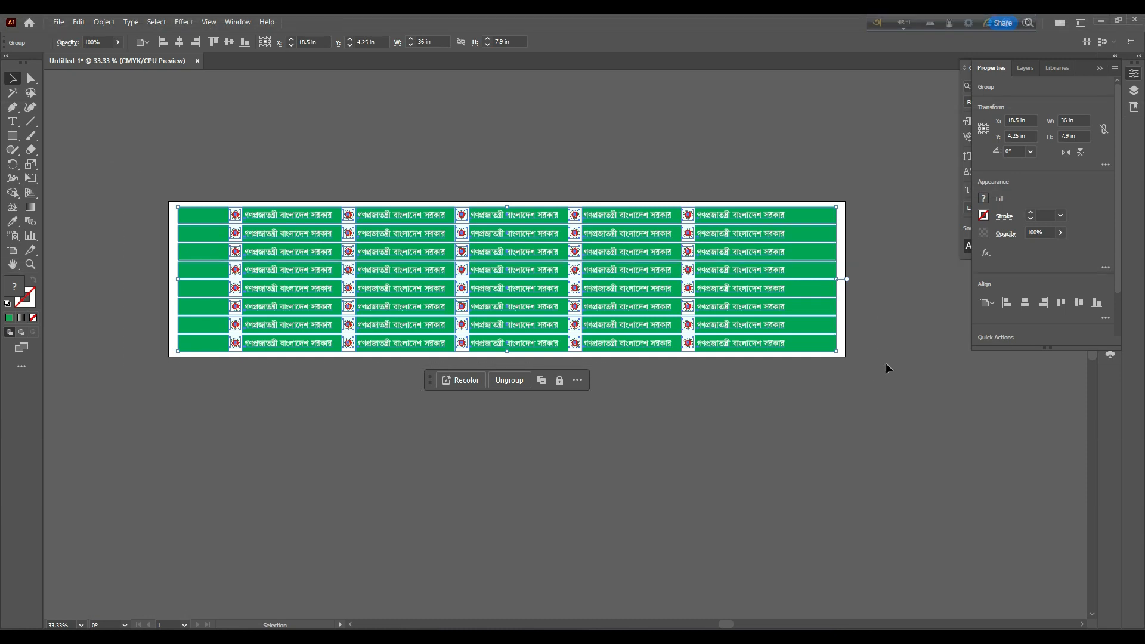